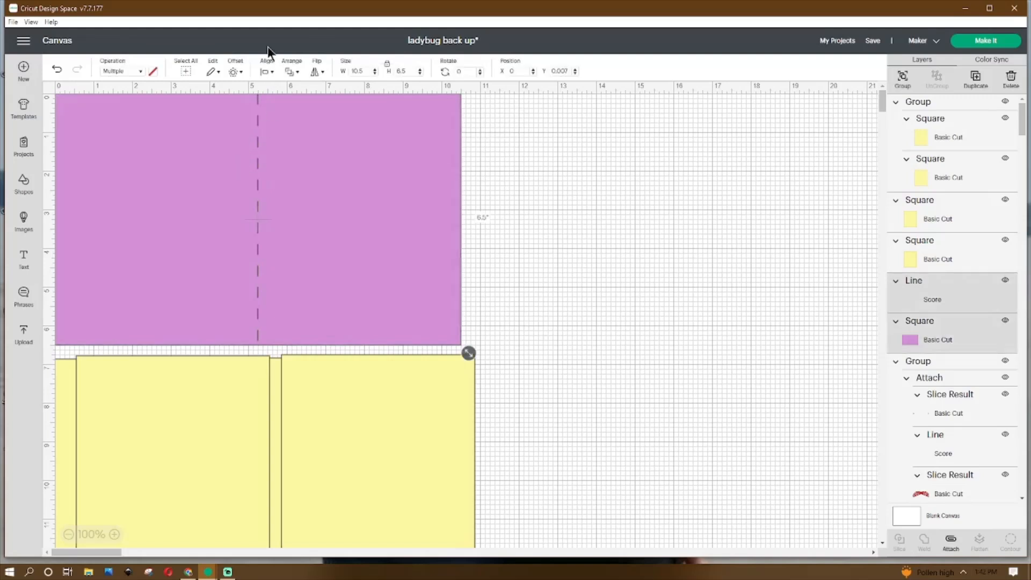
# Center the score line on the purple rectangle and attach the two as a card base
pyautogui.click(267, 67)
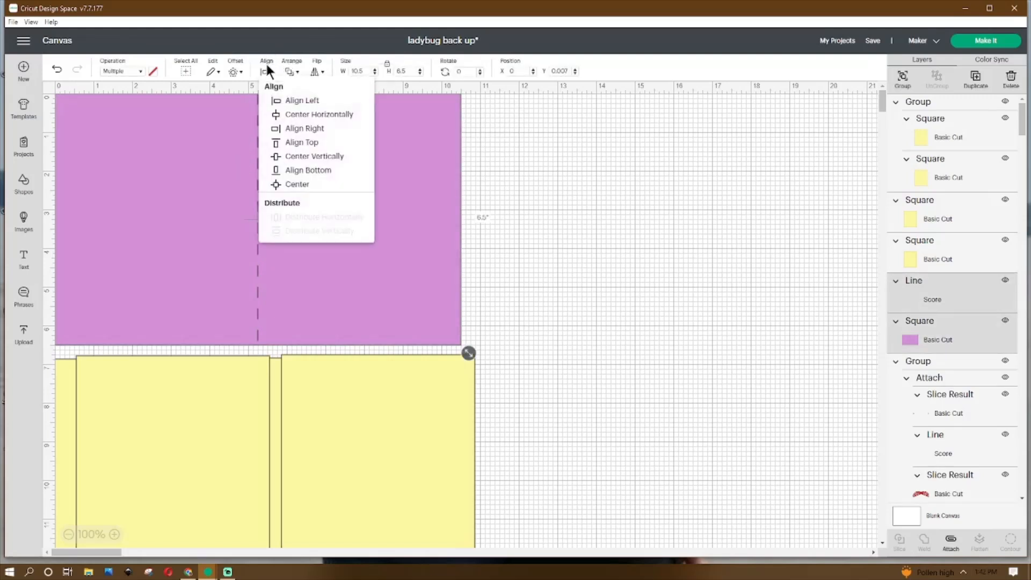
pyautogui.click(299, 185)
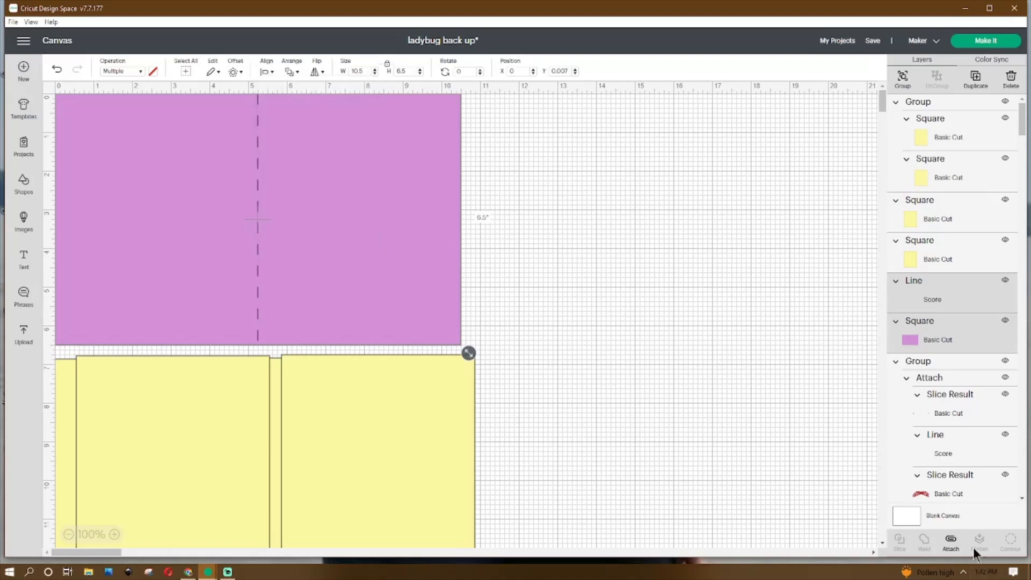
pyautogui.click(951, 541)
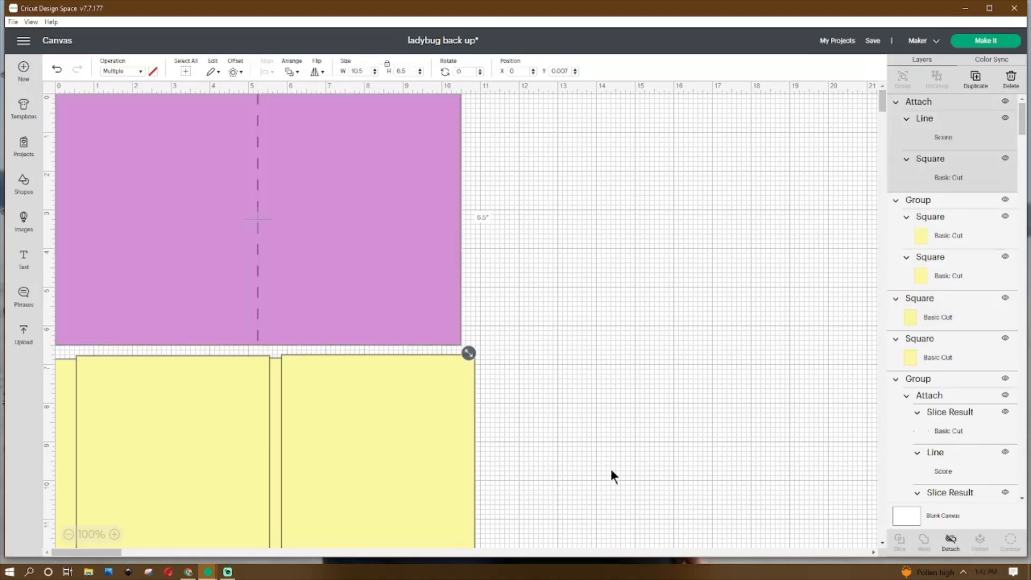
# Place the grouped pair of yellow panels over the purple card base, one on each side of the score line
pyautogui.click(395, 446)
pyautogui.moveTo(395, 446); pyautogui.dragTo(327, 199)
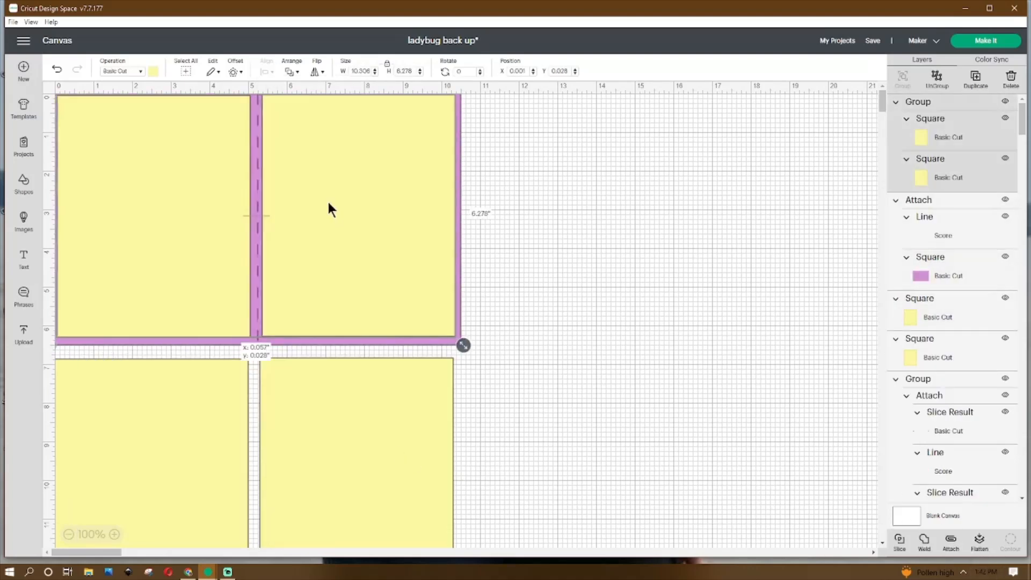
pyautogui.click(358, 393)
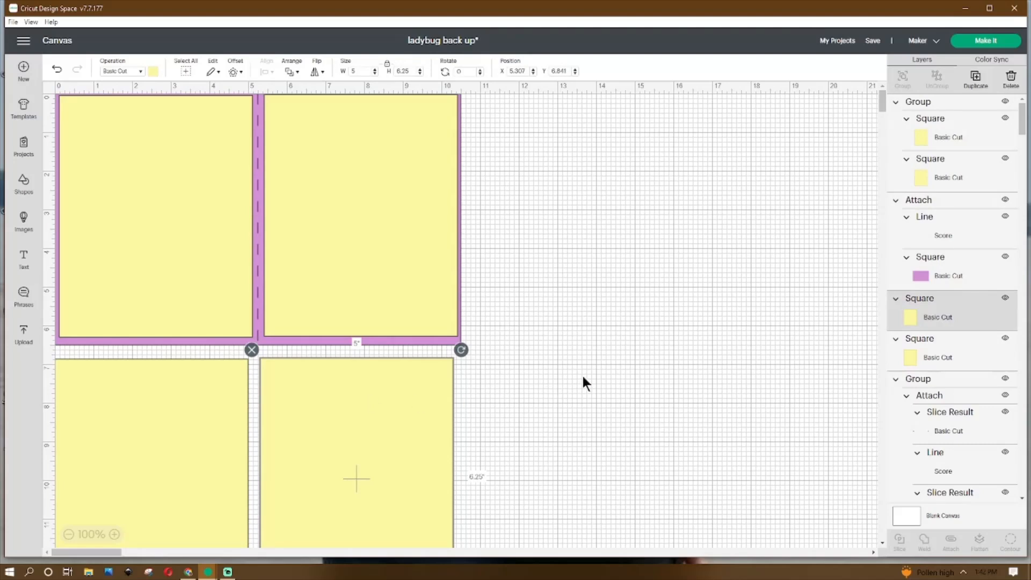
# Group the card base, its yellow panels and the two loose yellow squares, and move the group aside
pyautogui.moveTo(494, 114); pyautogui.dragTo(96, 484)
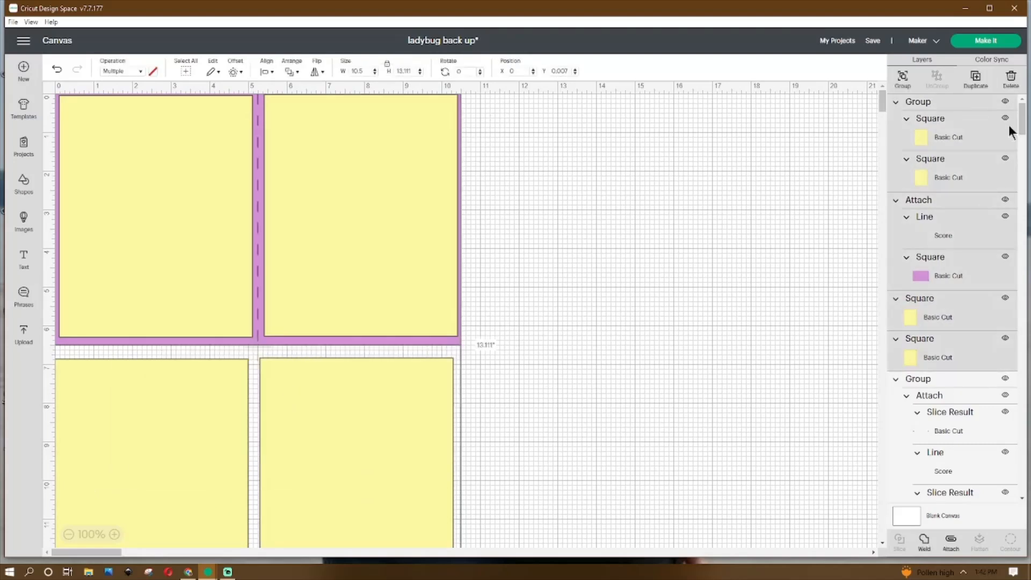
pyautogui.click(903, 78)
pyautogui.moveTo(260, 317); pyautogui.dragTo(1027, 217)
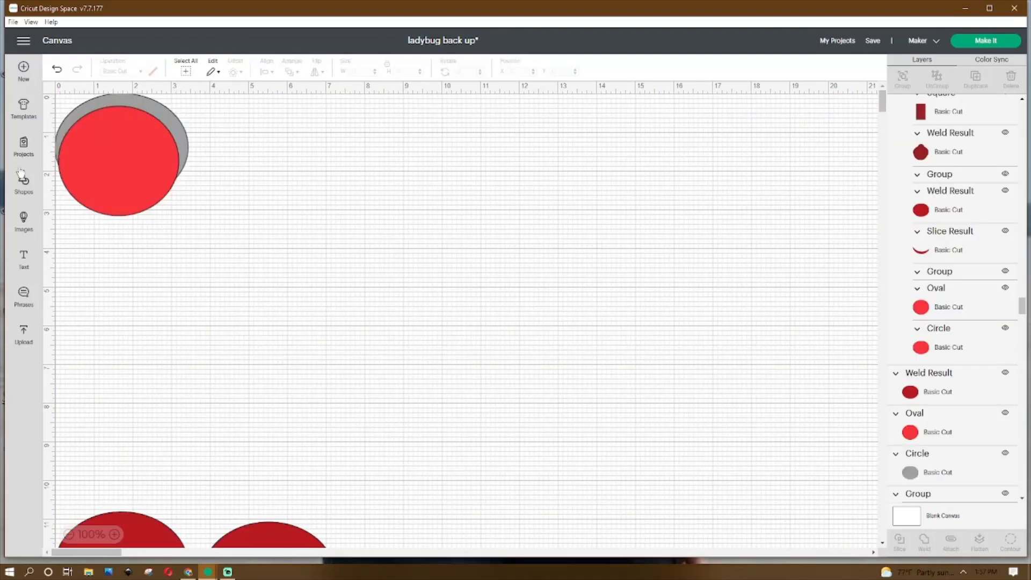
# Slice the overlapping red oval and gray circle
pyautogui.click(160, 111)
pyautogui.click(230, 153)
pyautogui.click(185, 141)
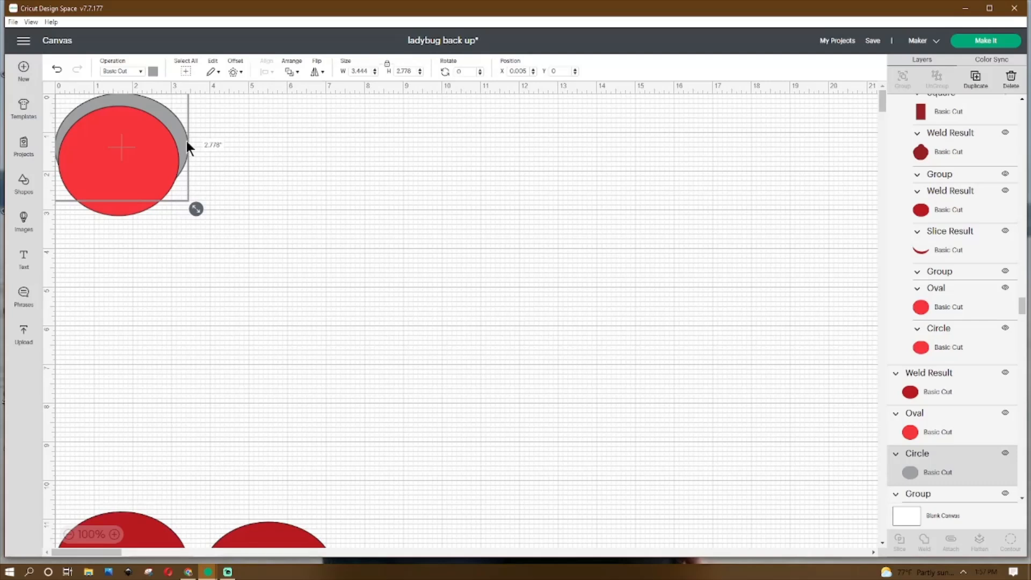
pyautogui.click(97, 175)
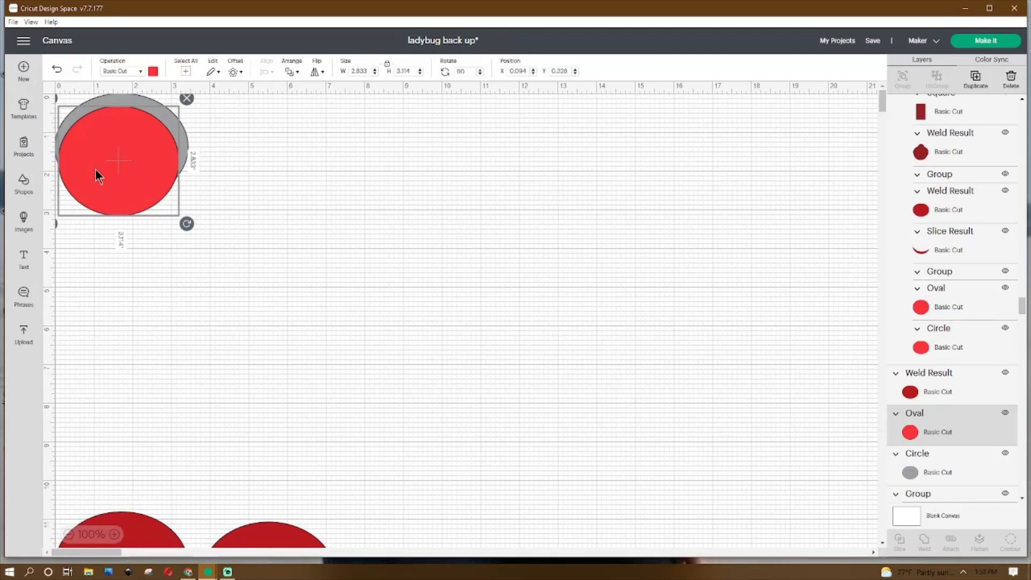
pyautogui.click(278, 263)
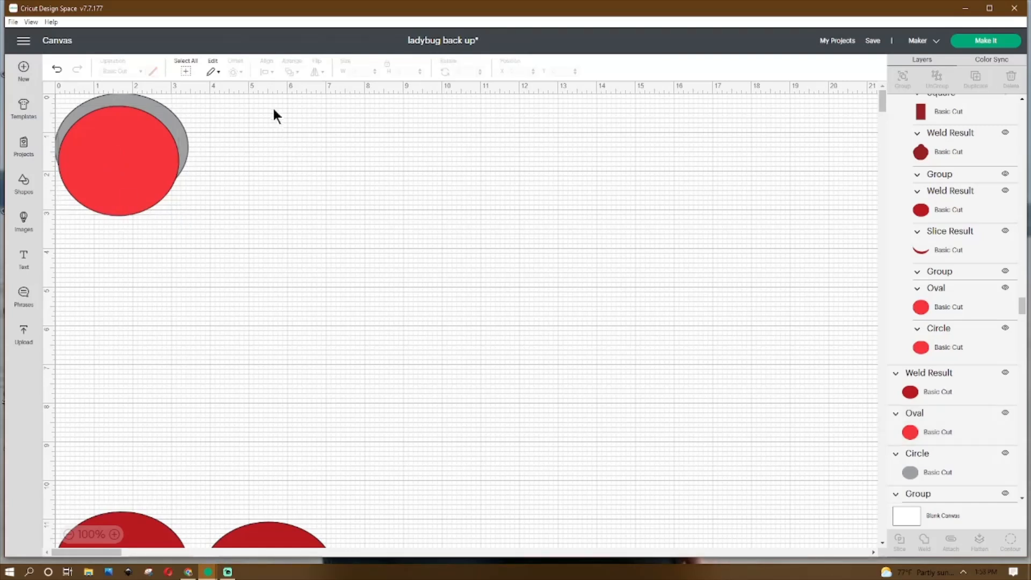
pyautogui.moveTo(257, 98); pyautogui.dragTo(121, 191)
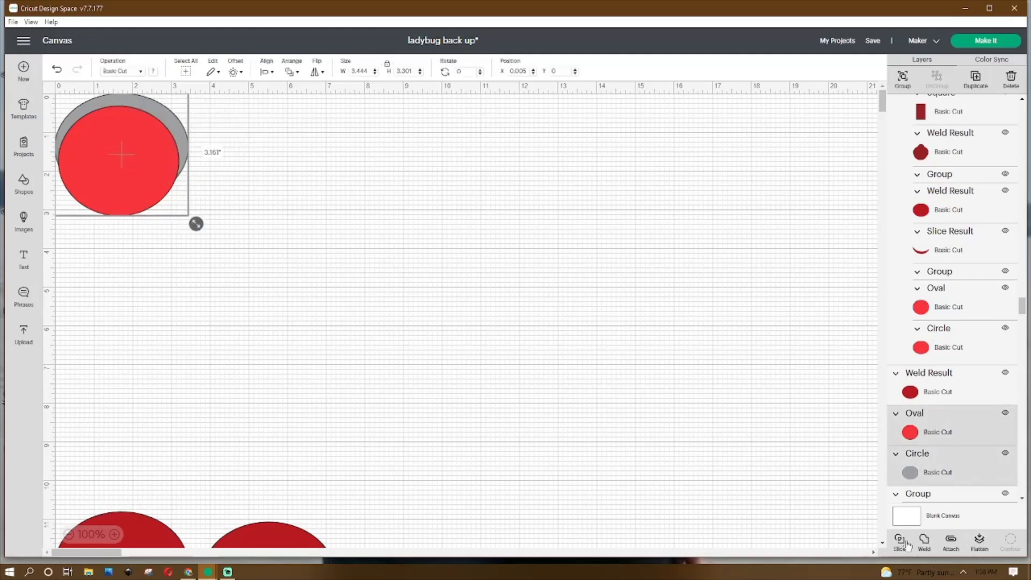
pyautogui.click(416, 359)
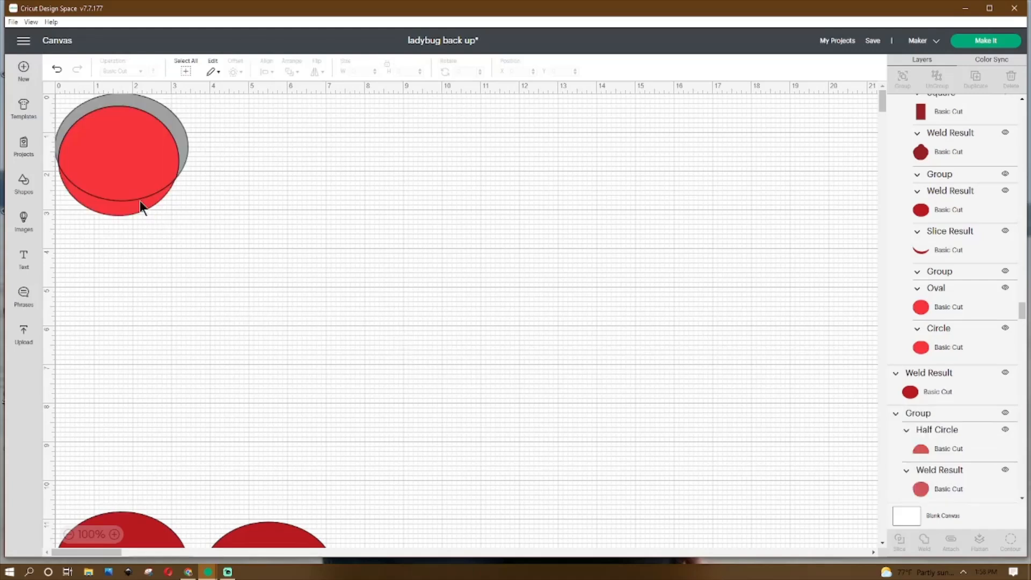
# Move the red crescent slice clear of the others and delete the leftover slices and the spare dark red oval
pyautogui.moveTo(132, 205); pyautogui.dragTo(158, 310)
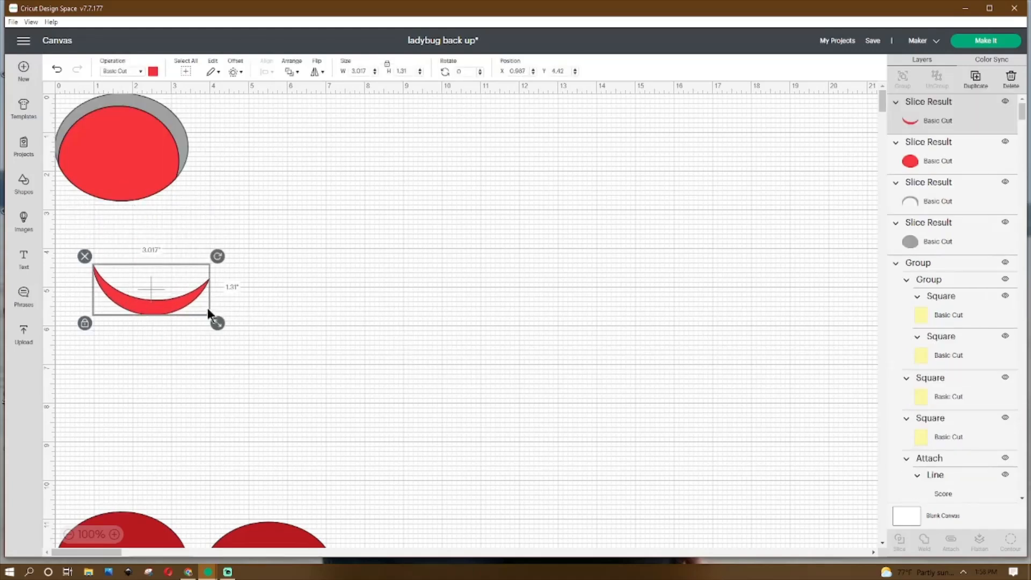
pyautogui.moveTo(235, 99); pyautogui.dragTo(382, 193)
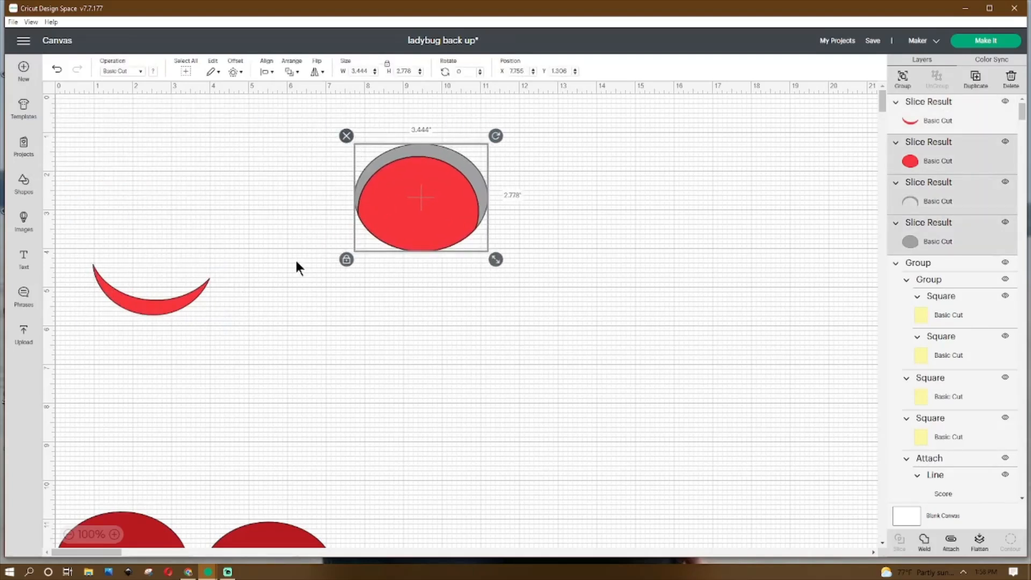
pyautogui.press('Delete')
pyautogui.moveTo(259, 436); pyautogui.dragTo(224, 413)
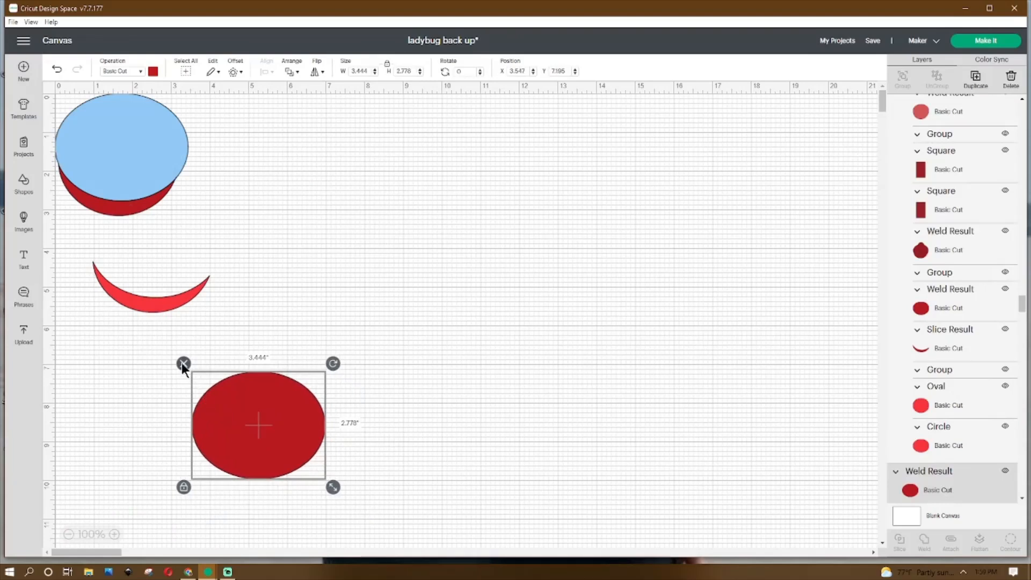
pyautogui.press('Delete')
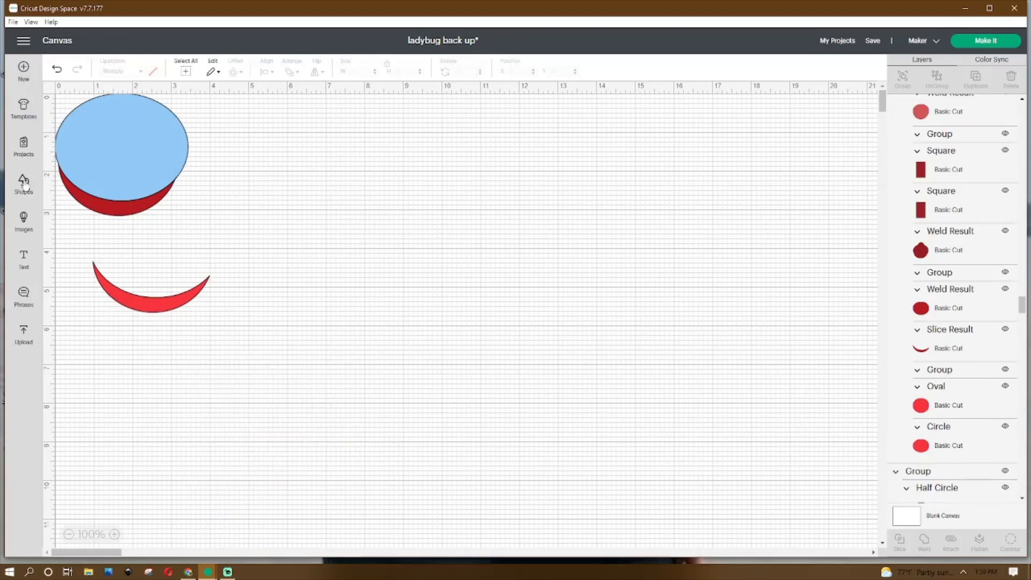
# Weld the blue oval and the dark red crescent beneath it into one shape
pyautogui.click(24, 182)
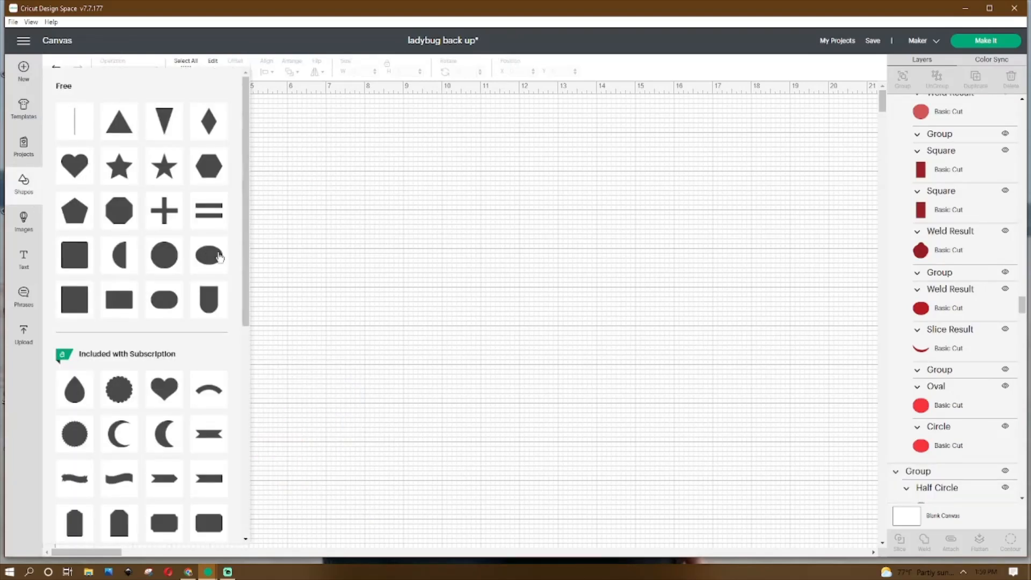
pyautogui.click(328, 235)
pyautogui.click(153, 142)
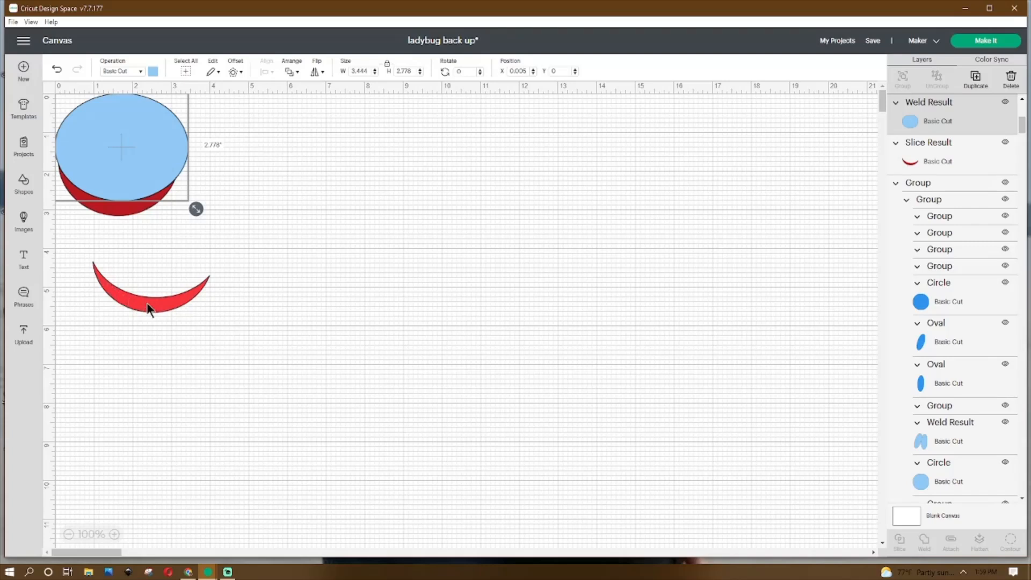
pyautogui.click(111, 210)
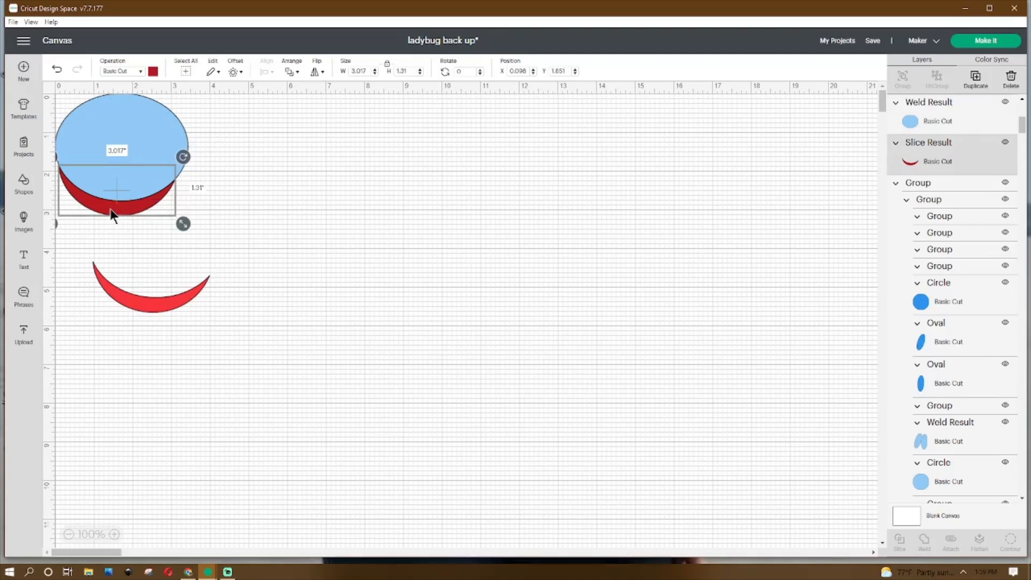
pyautogui.click(225, 180)
pyautogui.moveTo(211, 99); pyautogui.dragTo(51, 217)
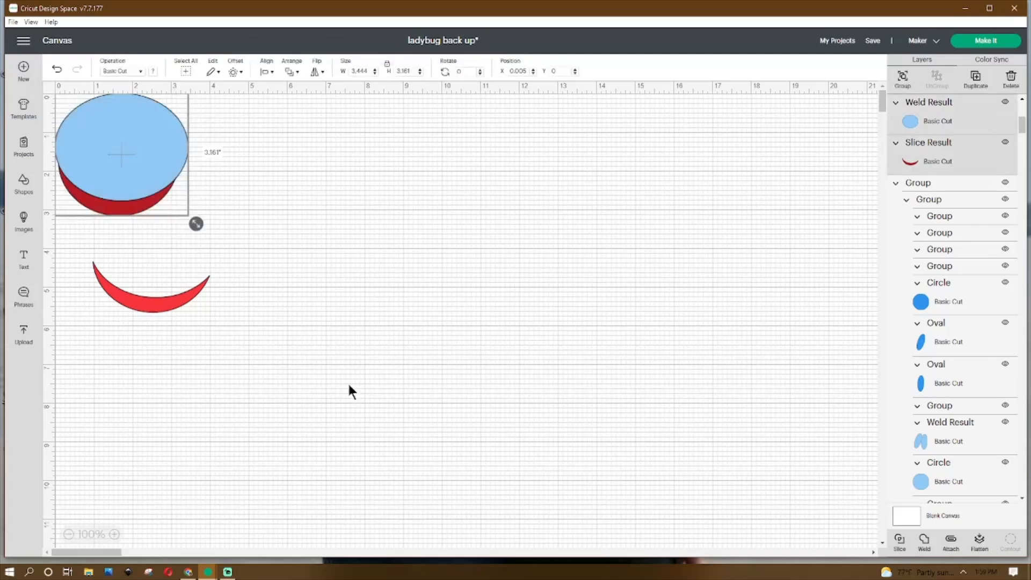
pyautogui.click(925, 540)
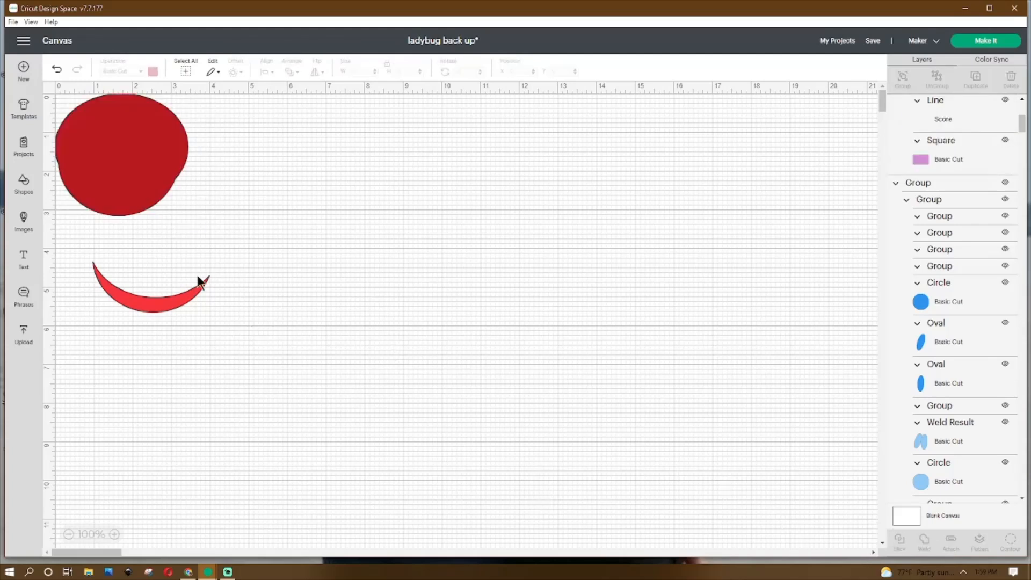
# Move the welded dark red shape away from the canvas corner and delete the loose bright red crescent
pyautogui.moveTo(143, 158); pyautogui.dragTo(205, 191)
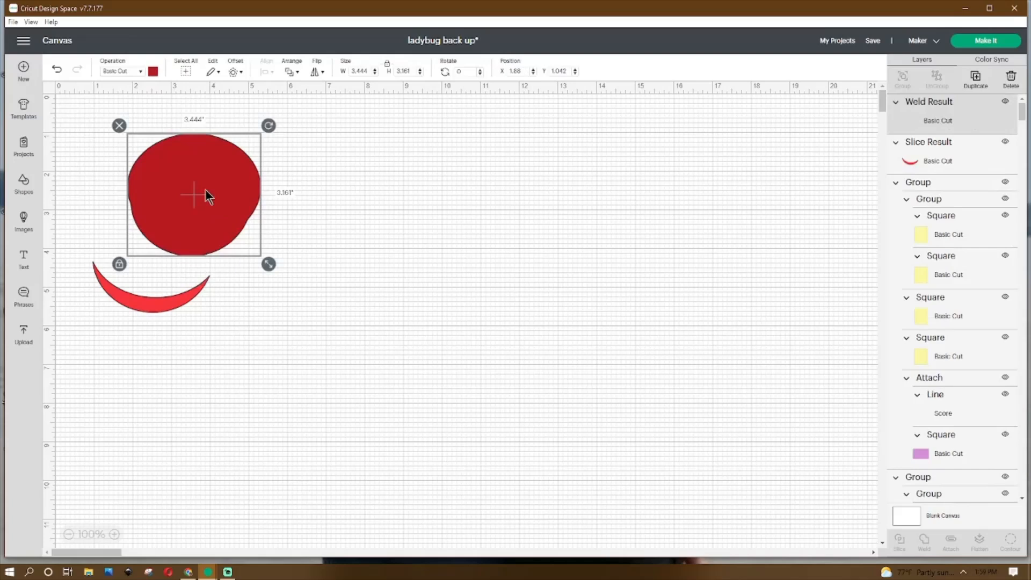
pyautogui.click(132, 299)
pyautogui.click(86, 255)
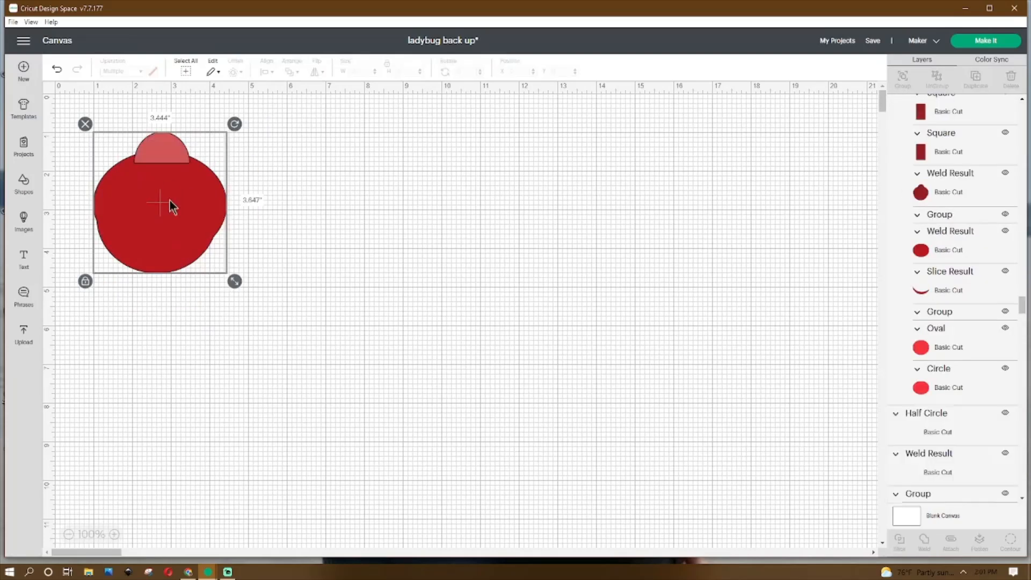
# Weld the half circle head to the dark red body
pyautogui.click(169, 199)
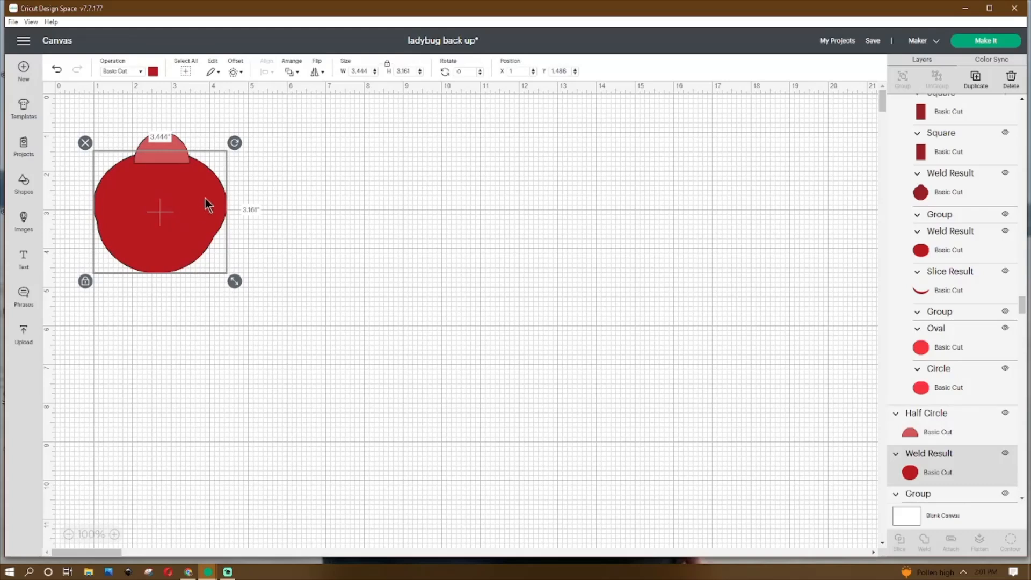
pyautogui.click(24, 185)
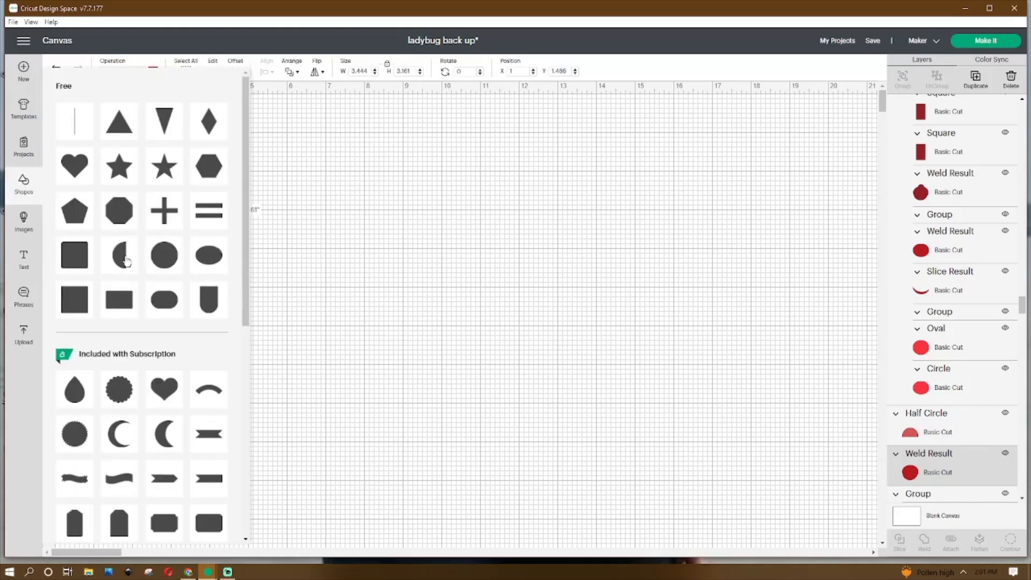
pyautogui.click(394, 267)
pyautogui.click(170, 159)
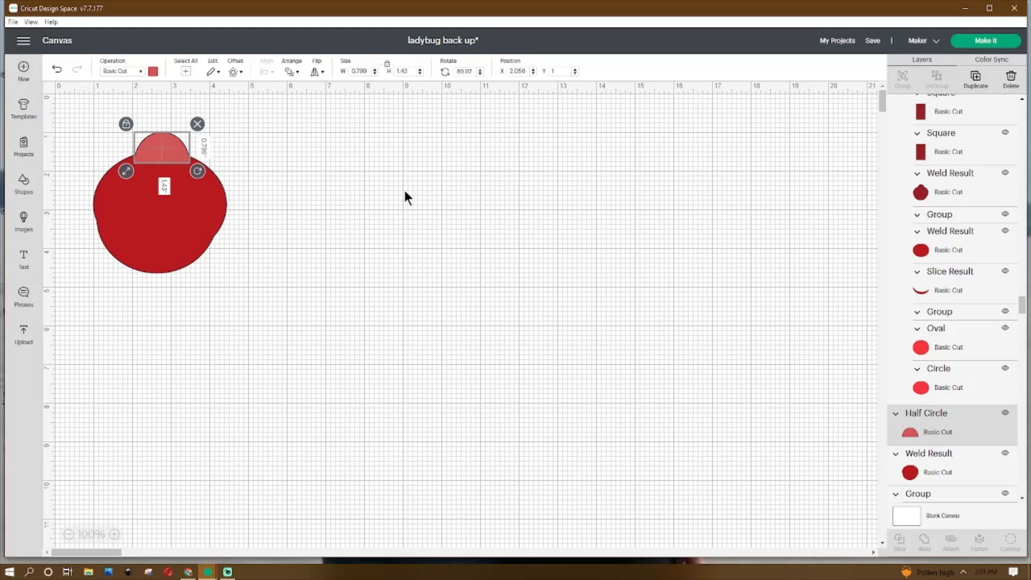
pyautogui.click(393, 138)
pyautogui.moveTo(282, 112); pyautogui.dragTo(102, 265)
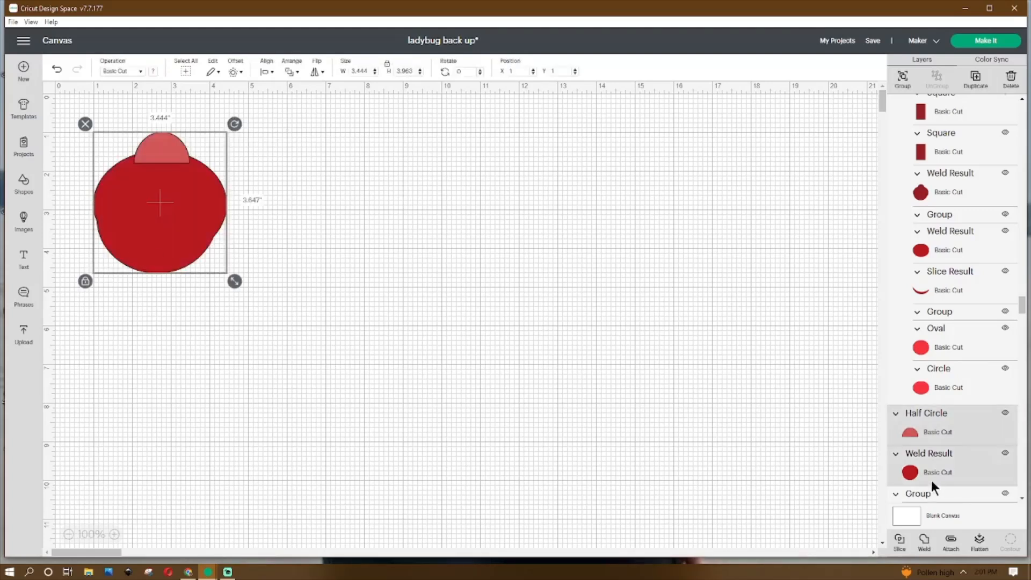
pyautogui.click(923, 539)
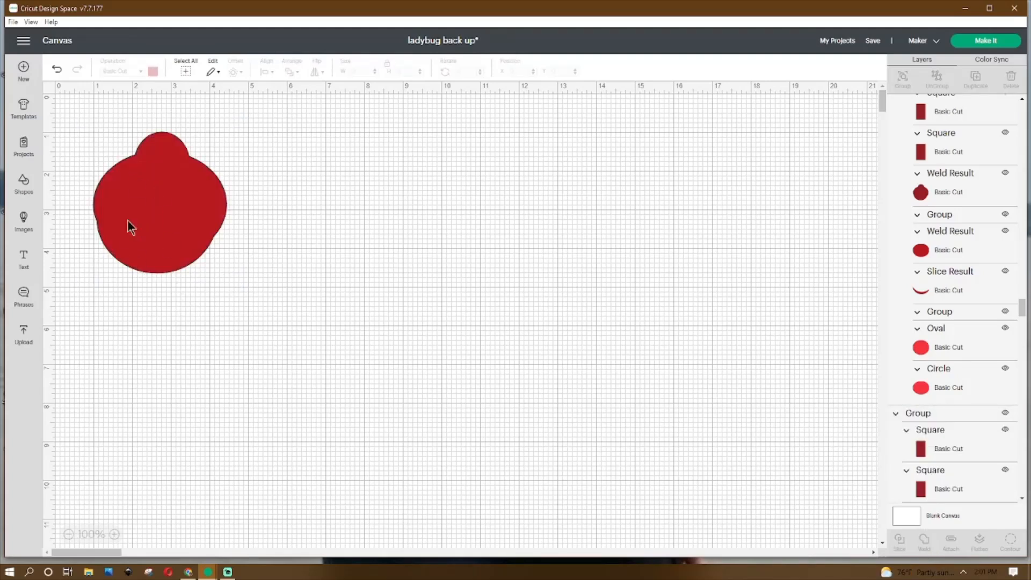
# Select the dark red ladybug body together with the two small rectangles at its sides
pyautogui.click(133, 200)
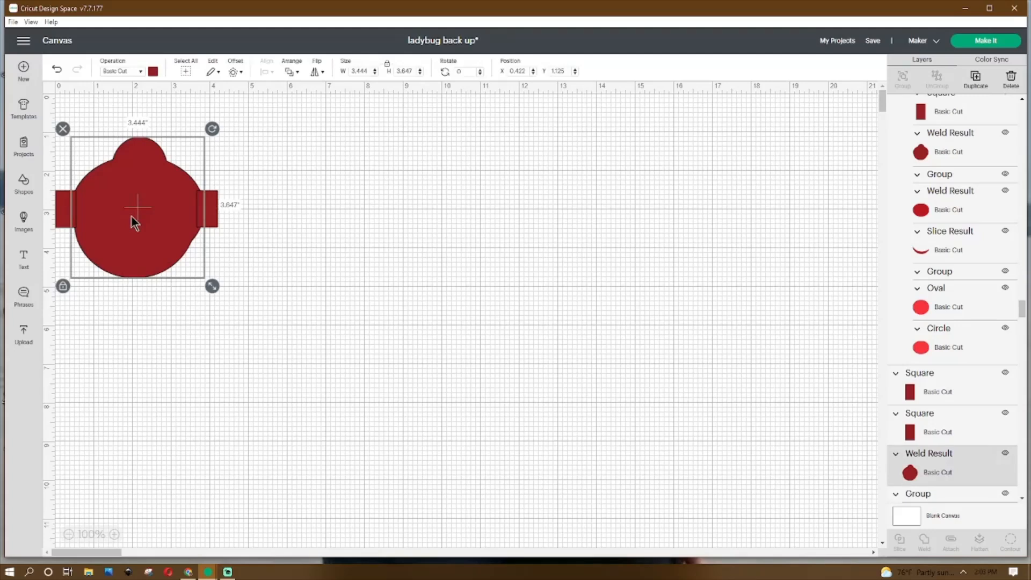
pyautogui.click(22, 179)
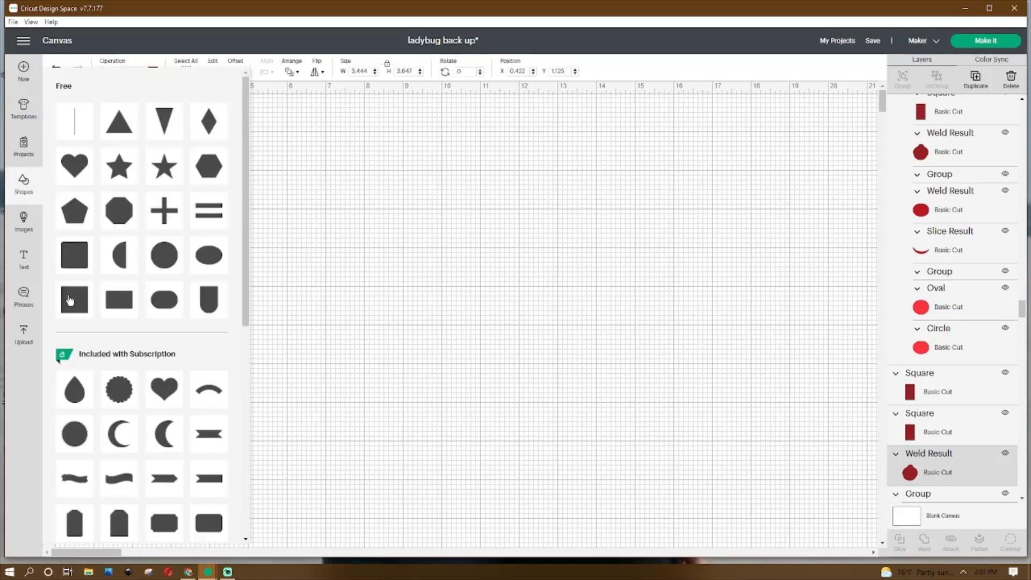
pyautogui.click(475, 271)
pyautogui.click(70, 210)
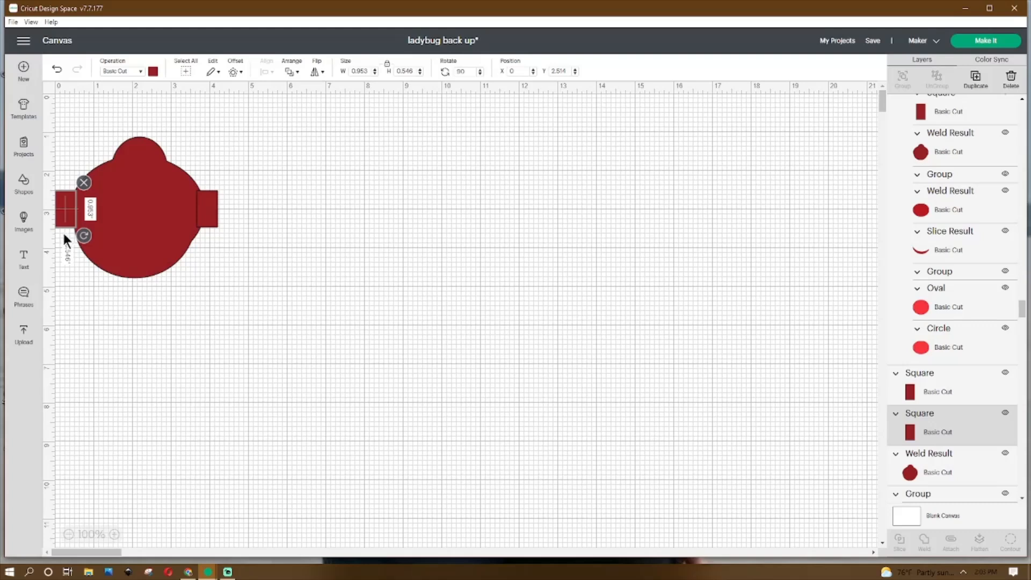
pyautogui.click(208, 214)
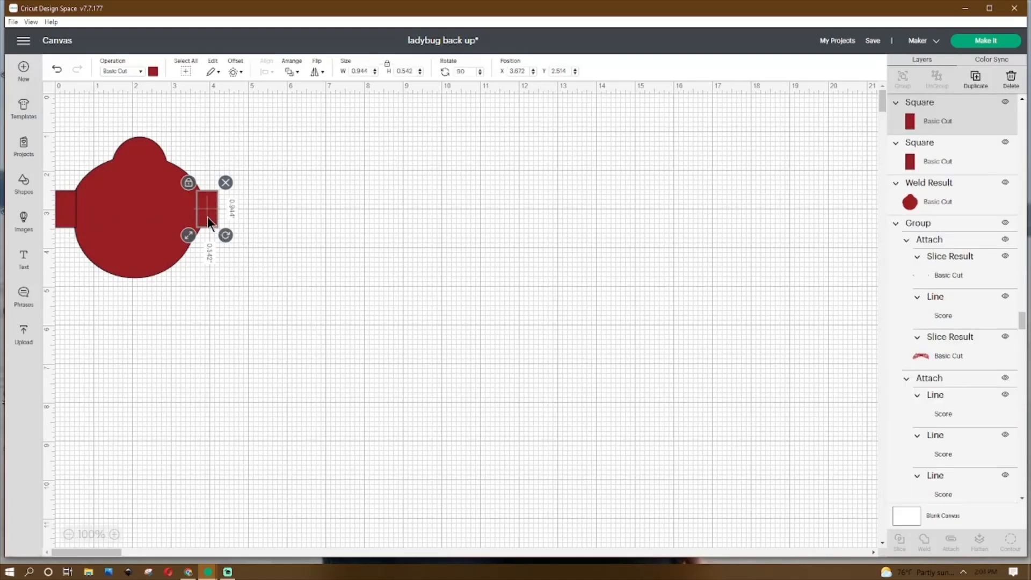
pyautogui.click(63, 215)
pyautogui.click(208, 209)
pyautogui.click(345, 150)
pyautogui.moveTo(309, 130); pyautogui.dragTo(42, 278)
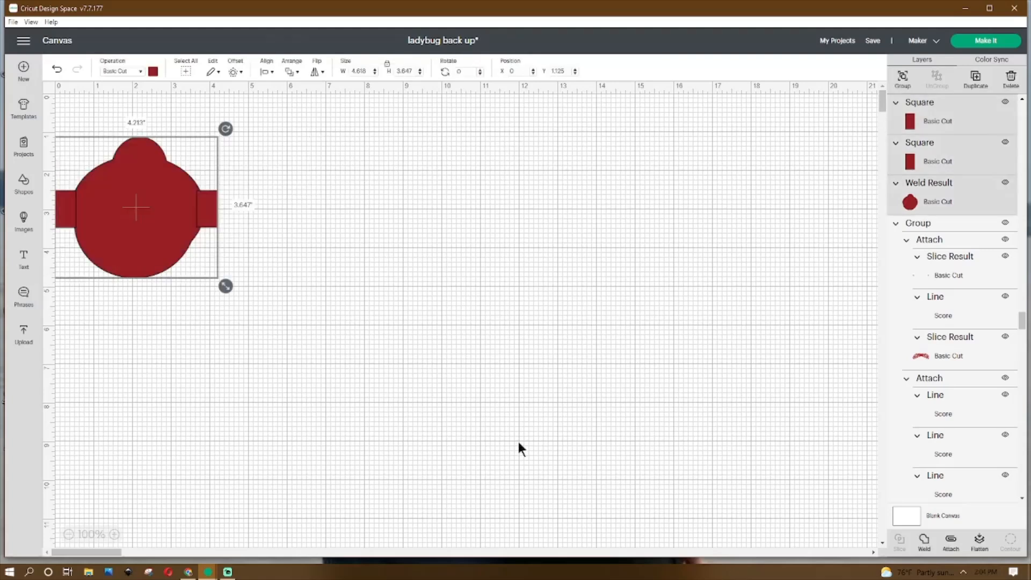
pyautogui.click(860, 516)
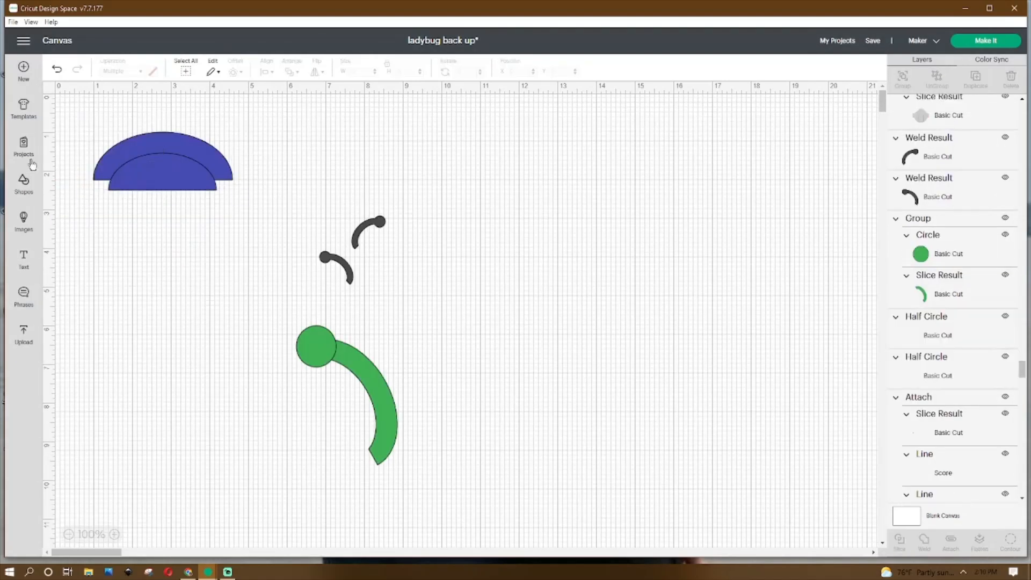
pyautogui.click(24, 183)
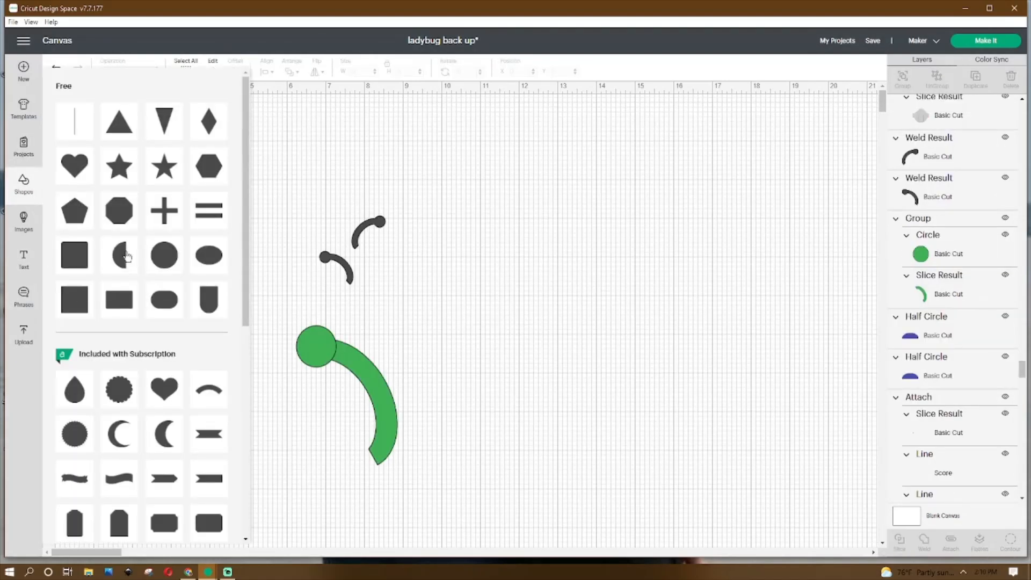
pyautogui.click(309, 185)
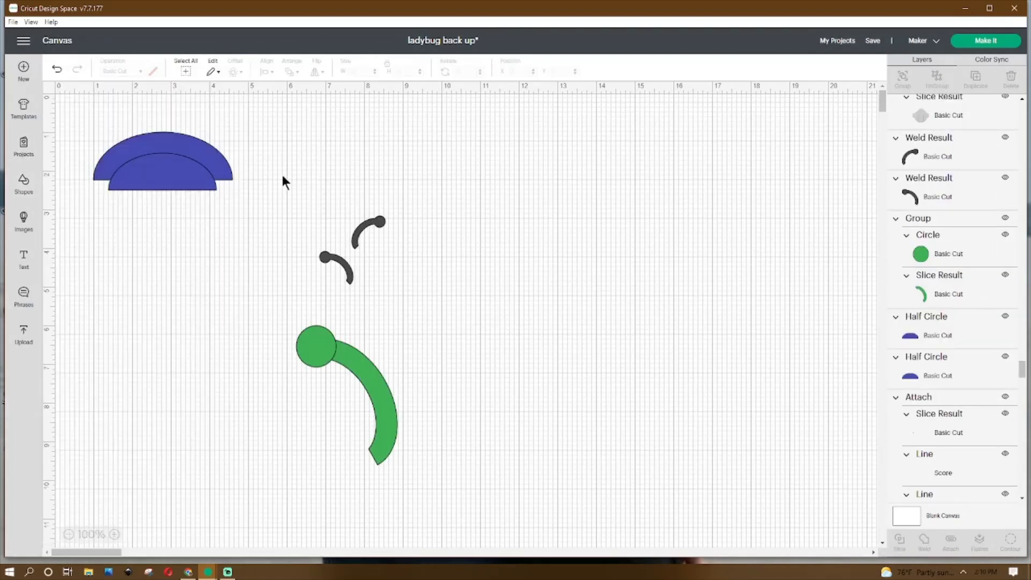
pyautogui.click(172, 148)
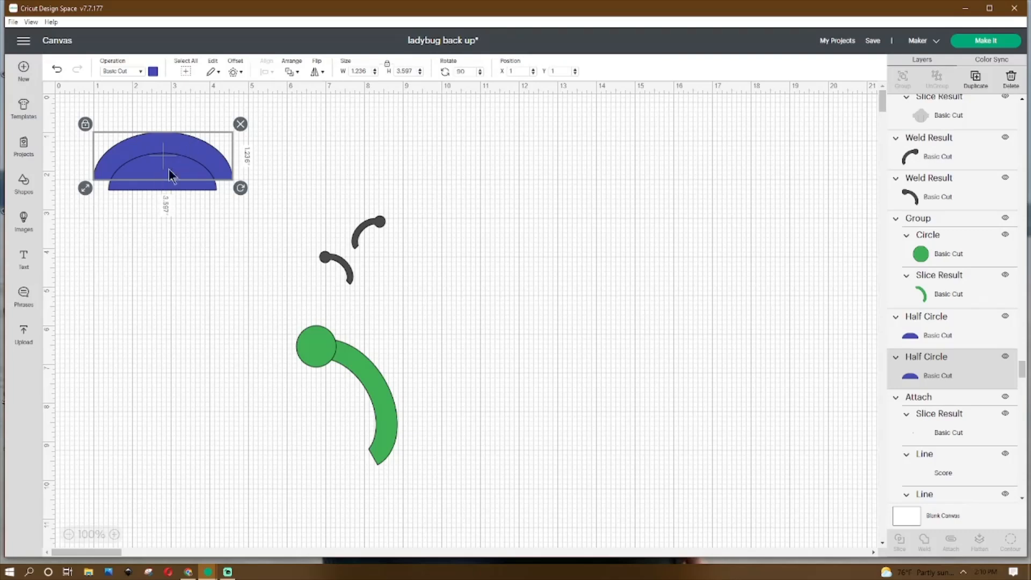
pyautogui.click(163, 187)
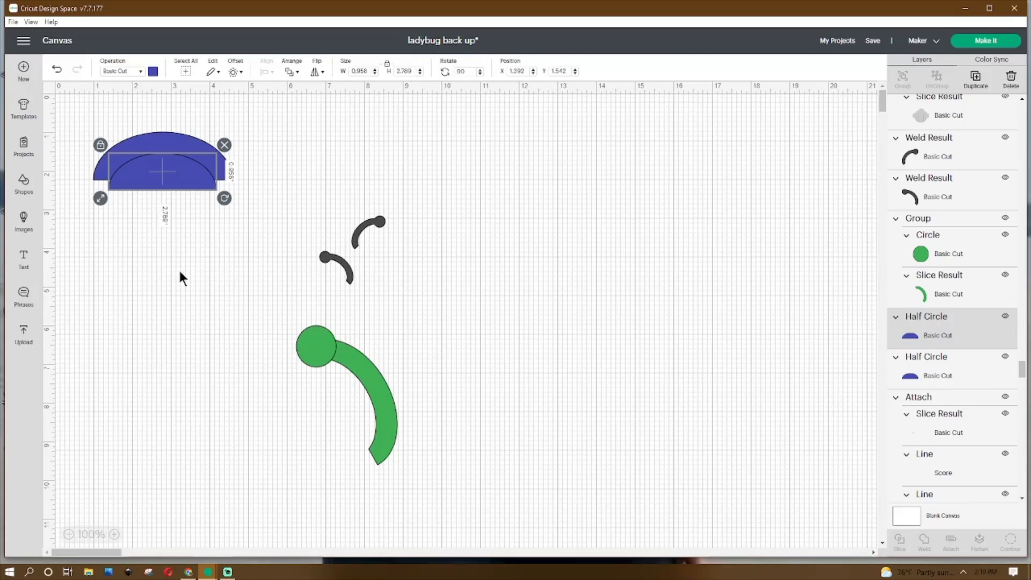
pyautogui.click(160, 281)
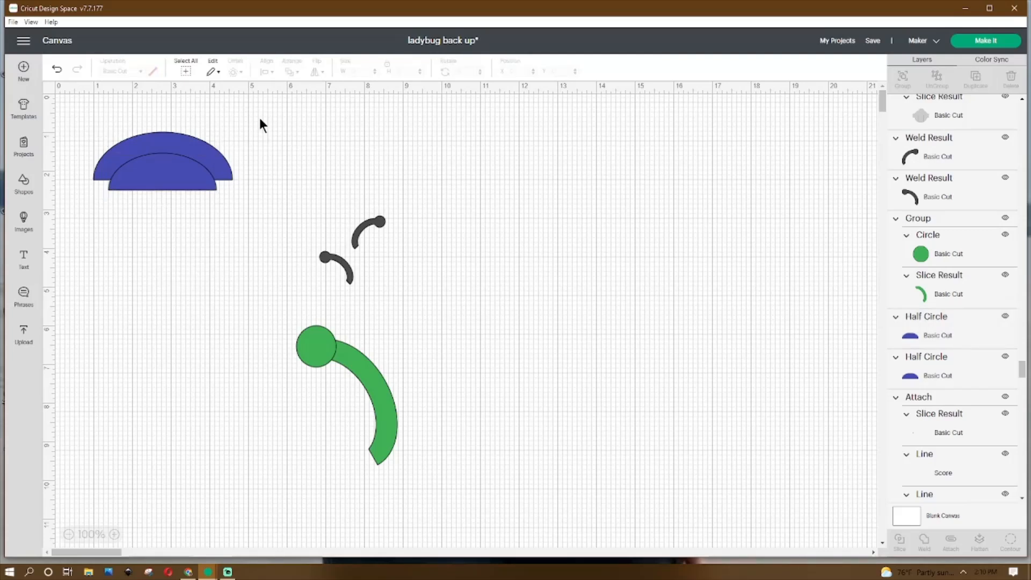
# Slice the two overlapping blue half circles, separate the pieces and delete everything except the curved arc
pyautogui.moveTo(243, 134); pyautogui.dragTo(171, 234)
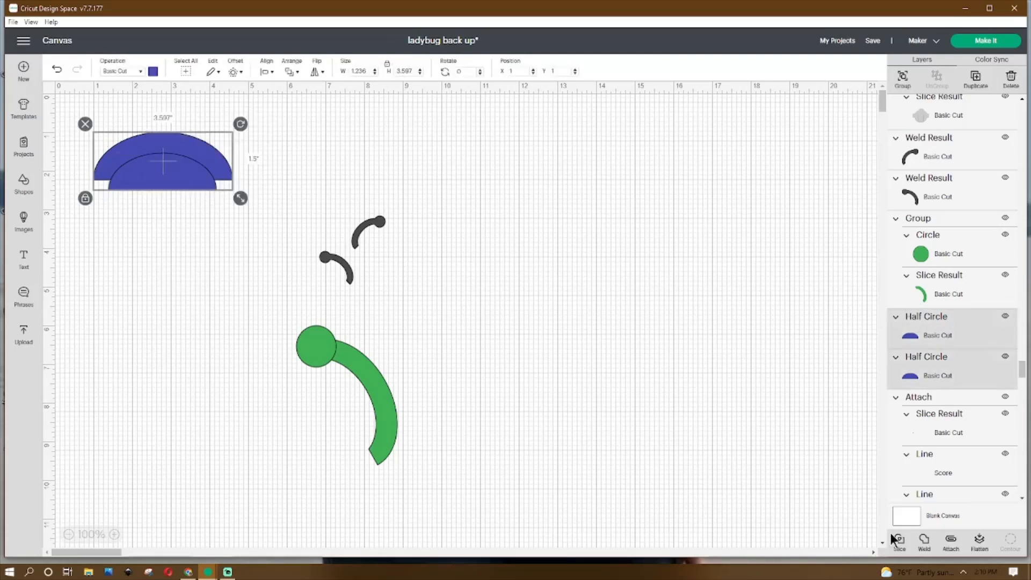
pyautogui.click(191, 297)
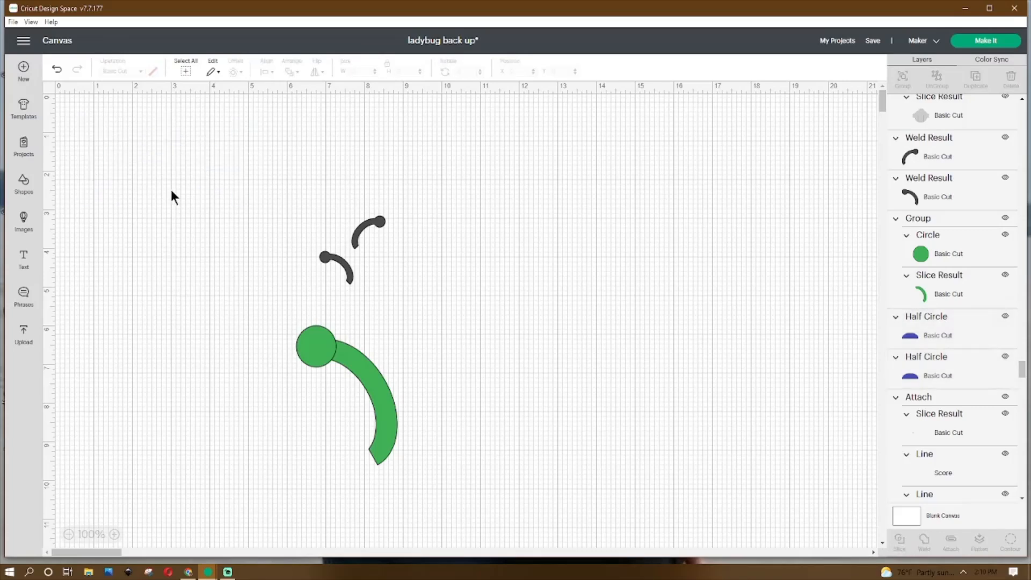
pyautogui.moveTo(176, 184); pyautogui.dragTo(166, 346)
pyautogui.moveTo(103, 329); pyautogui.dragTo(112, 429)
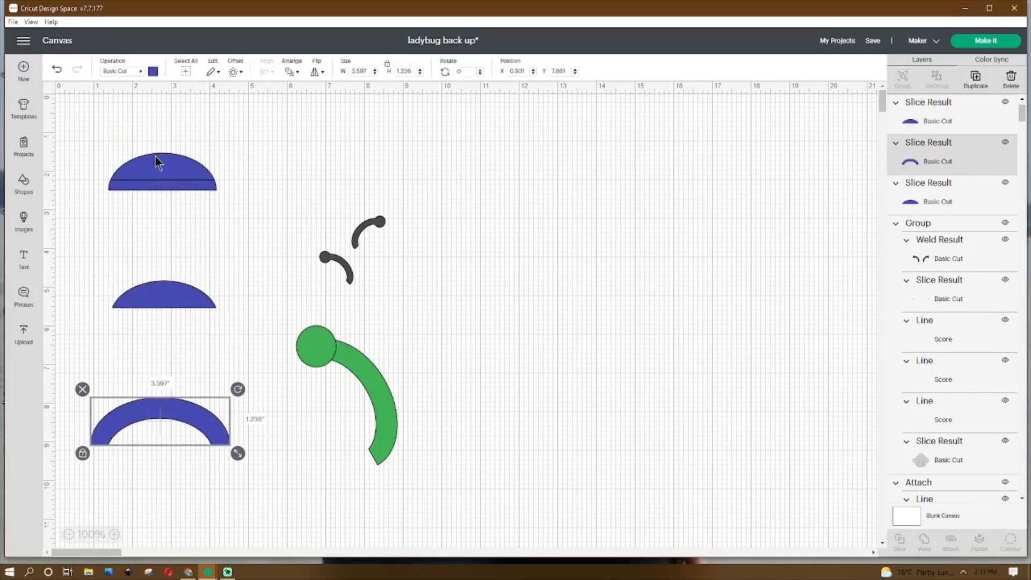
pyautogui.moveTo(95, 145); pyautogui.dragTo(222, 331)
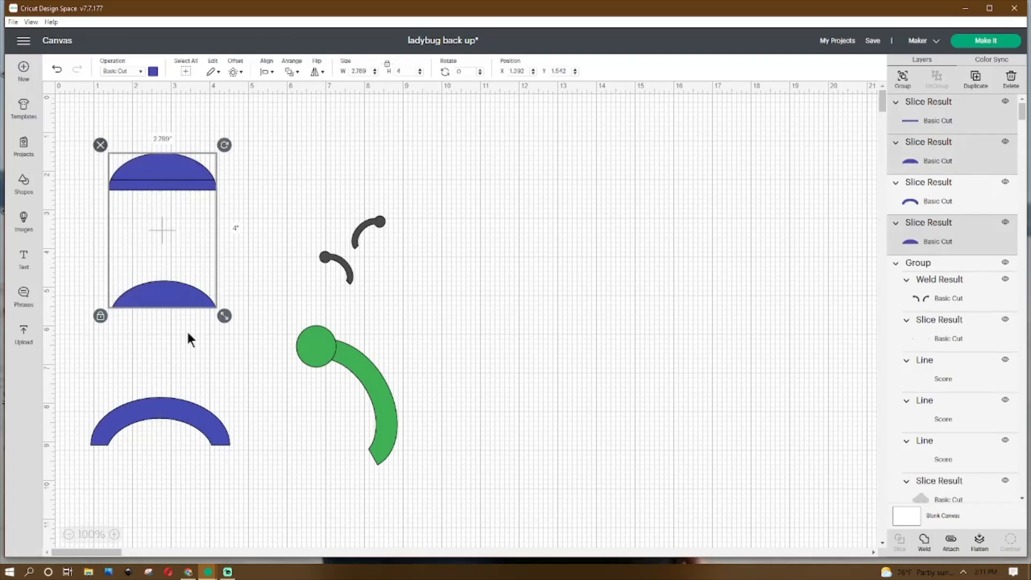
pyautogui.press('Delete')
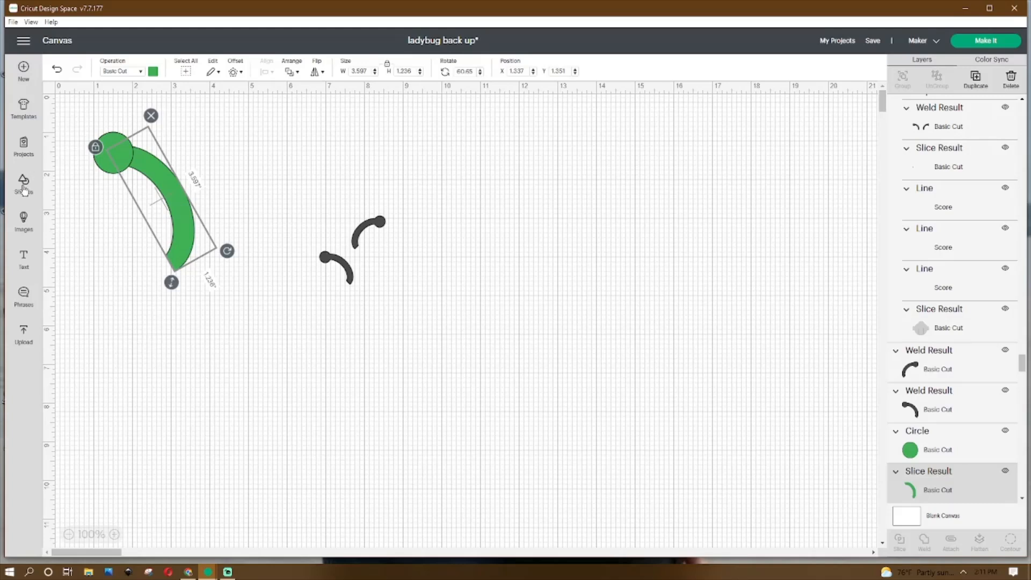
# Weld the green circle and the curved green arc into one antenna shape
pyautogui.click(99, 164)
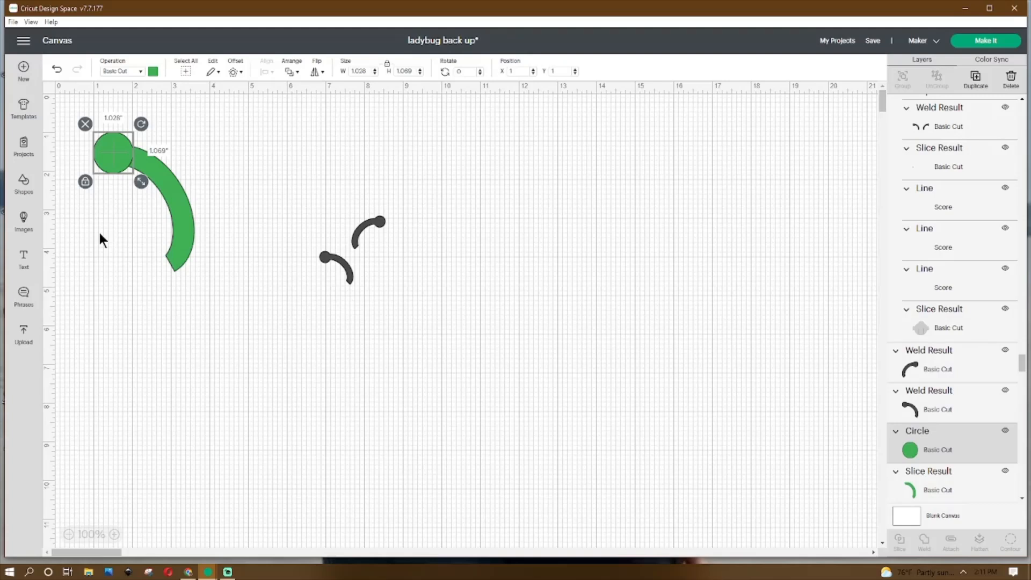
pyautogui.click(83, 305)
pyautogui.moveTo(96, 108); pyautogui.dragTo(189, 258)
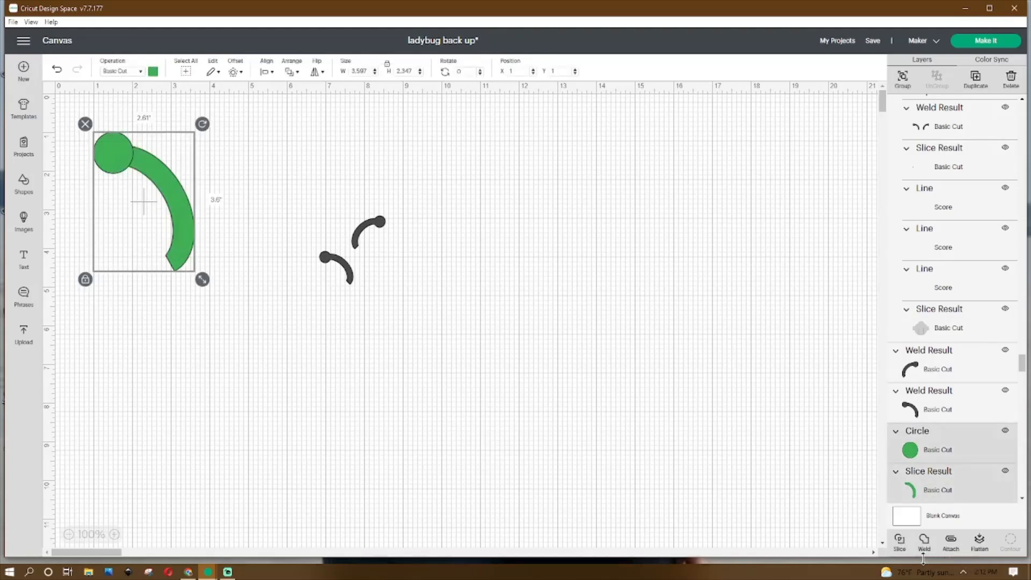
pyautogui.click(900, 539)
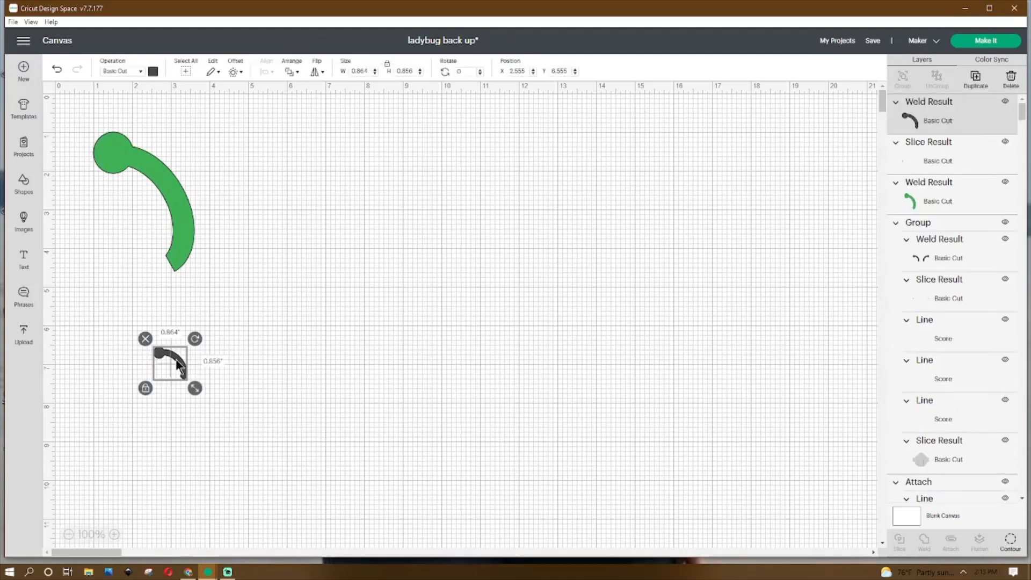
# Move the small dark antenna near the end of the green one, duplicate it and flip the copy horizontally
pyautogui.moveTo(178, 360); pyautogui.dragTo(221, 291)
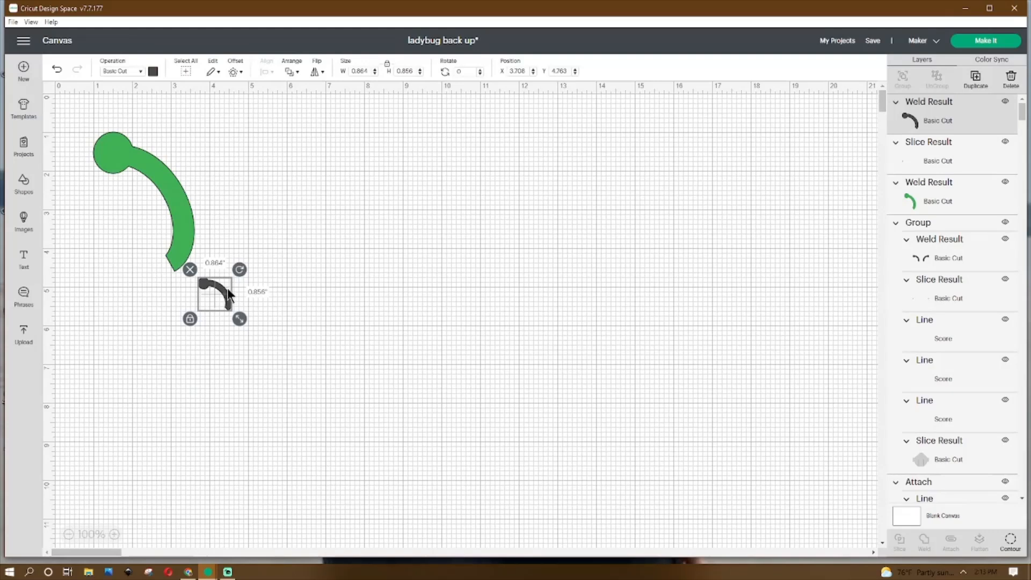
pyautogui.rightClick(221, 294)
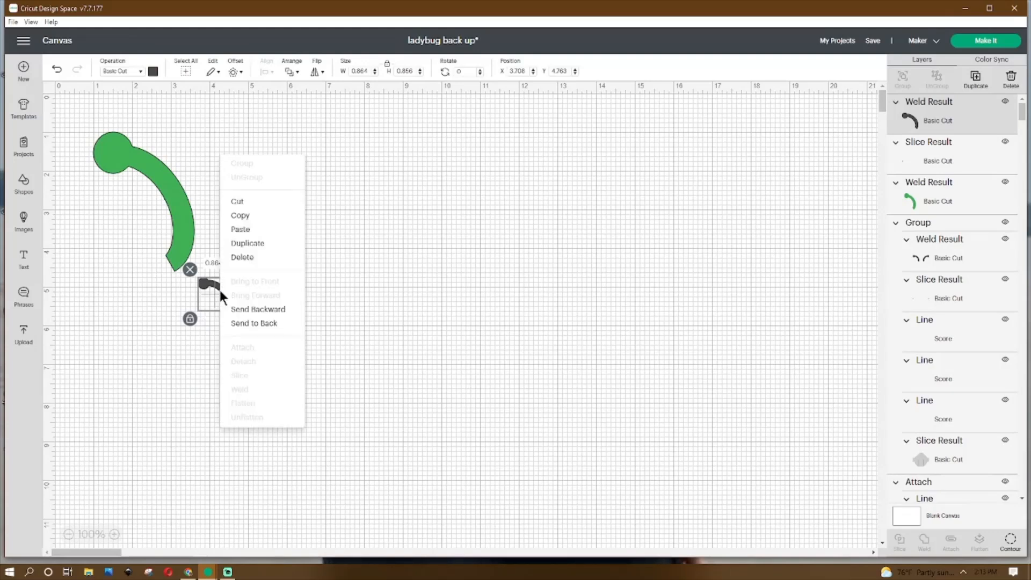
pyautogui.click(248, 243)
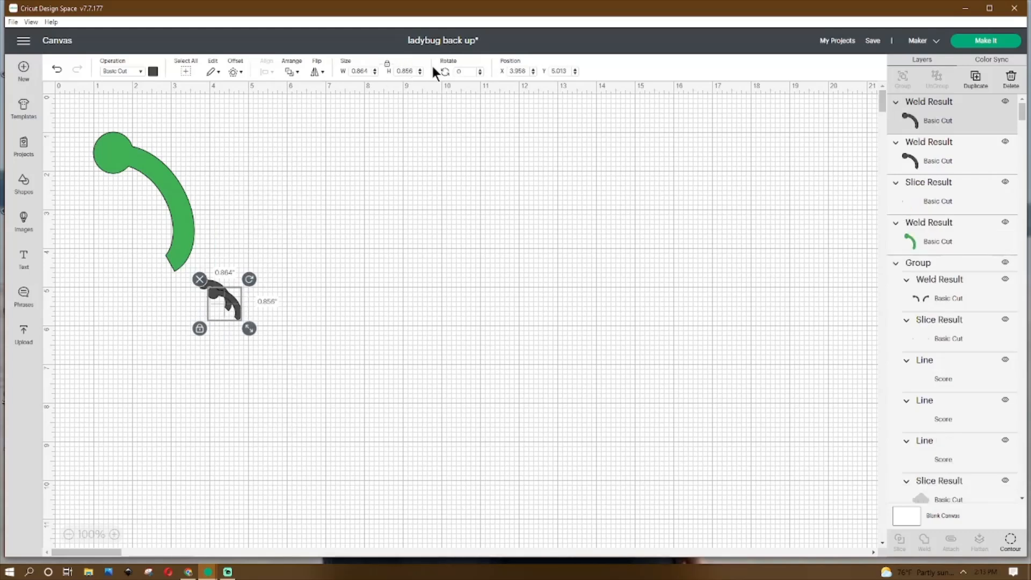
pyautogui.click(316, 71)
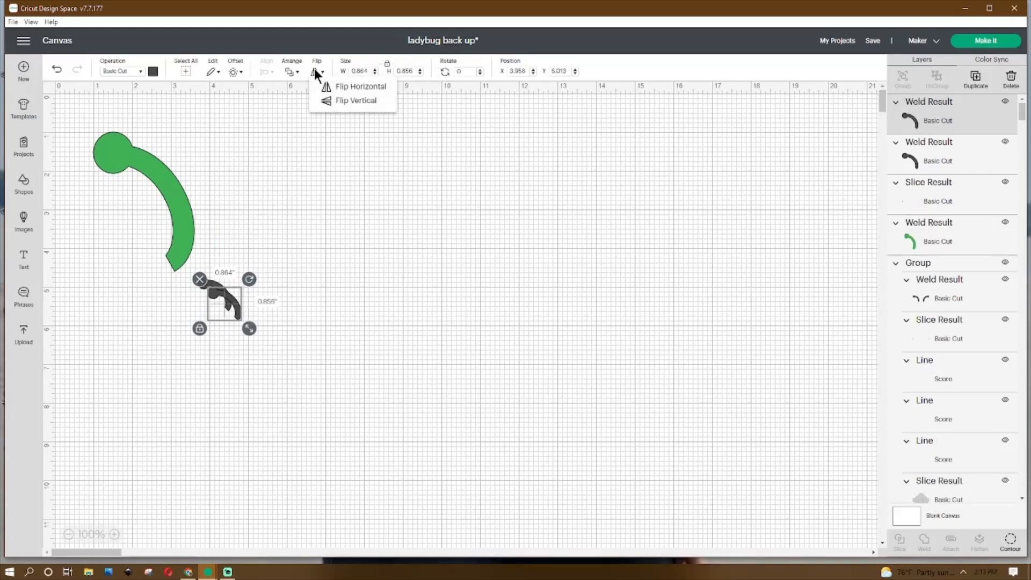
pyautogui.click(329, 85)
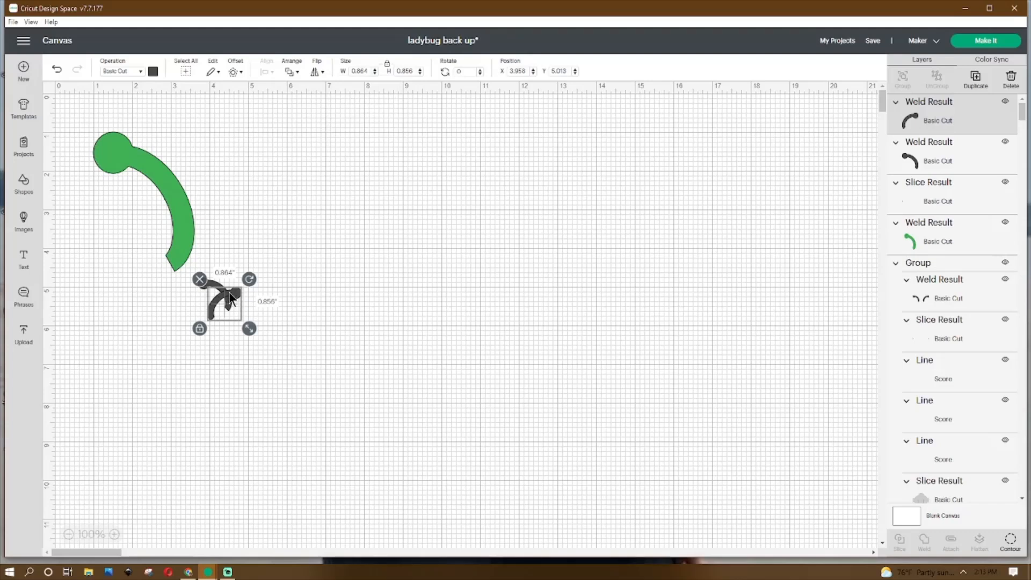
# Place the flipped antenna beside the original as a mirrored pair and move both away from the green antenna
pyautogui.moveTo(230, 298); pyautogui.dragTo(277, 280)
pyautogui.click(320, 250)
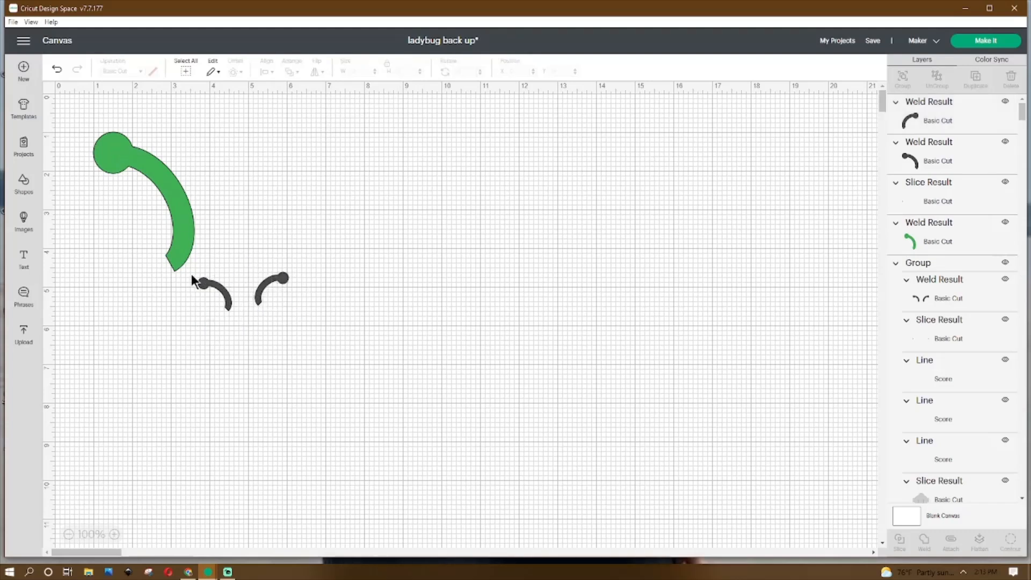
pyautogui.moveTo(198, 275); pyautogui.dragTo(293, 308)
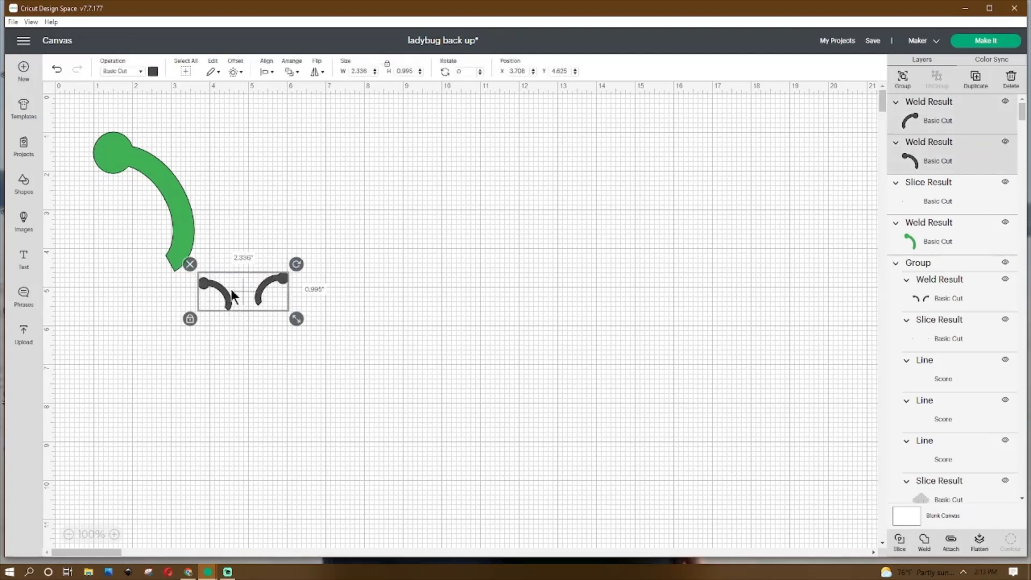
pyautogui.moveTo(230, 288); pyautogui.dragTo(385, 240)
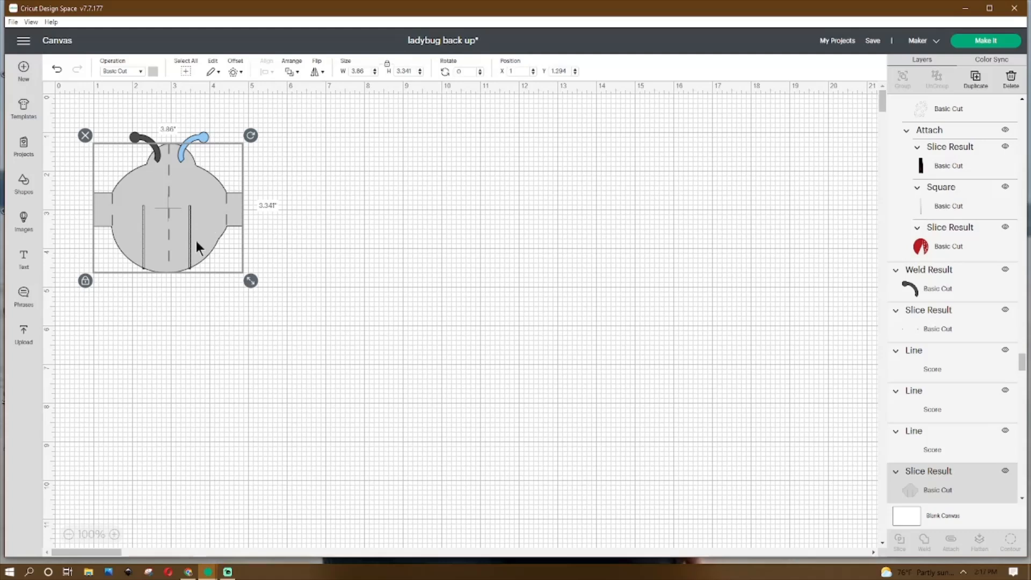
# Weld the dark antenna and the light blue antenna on the ladybug's head into one shape
pyautogui.click(109, 315)
pyautogui.click(150, 141)
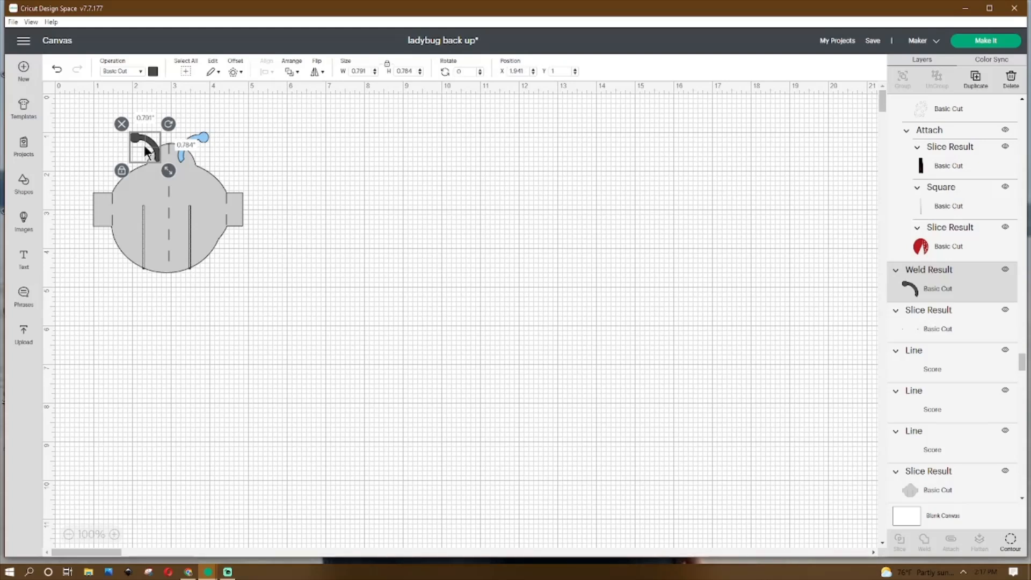
pyautogui.click(206, 141)
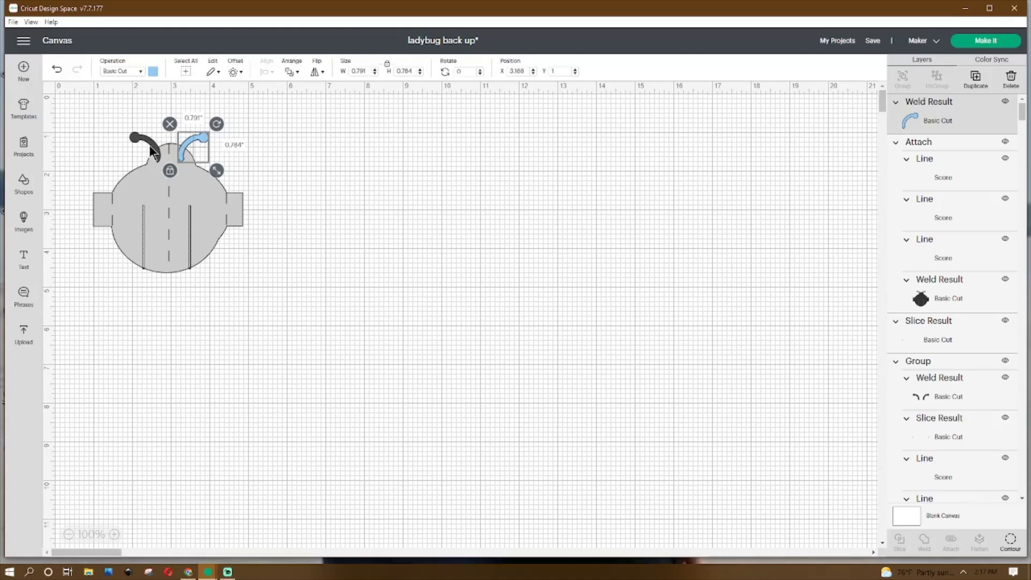
pyautogui.click(149, 145)
pyautogui.click(201, 140)
pyautogui.keyDown('shift'); pyautogui.click(145, 142); pyautogui.keyUp('shift')
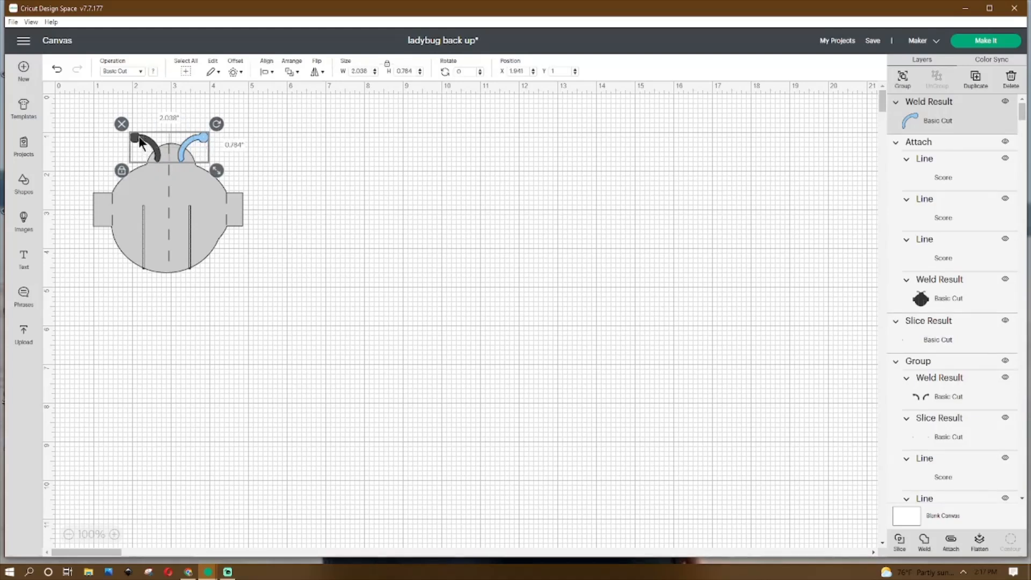
pyautogui.click(924, 540)
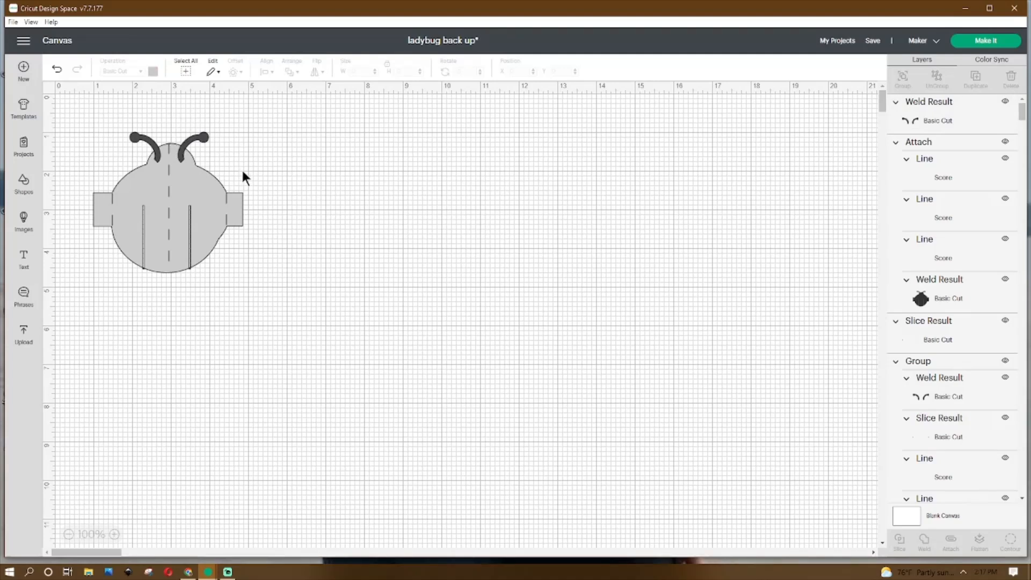
# Weld the pair of antennas to the grey ladybug body
pyautogui.click(174, 181)
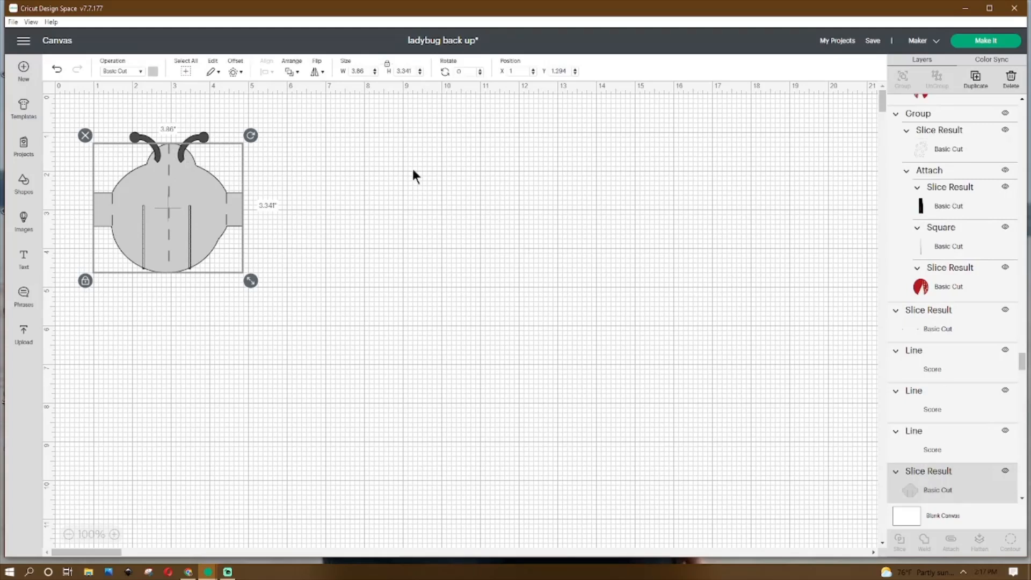
pyautogui.moveTo(320, 103); pyautogui.dragTo(121, 167)
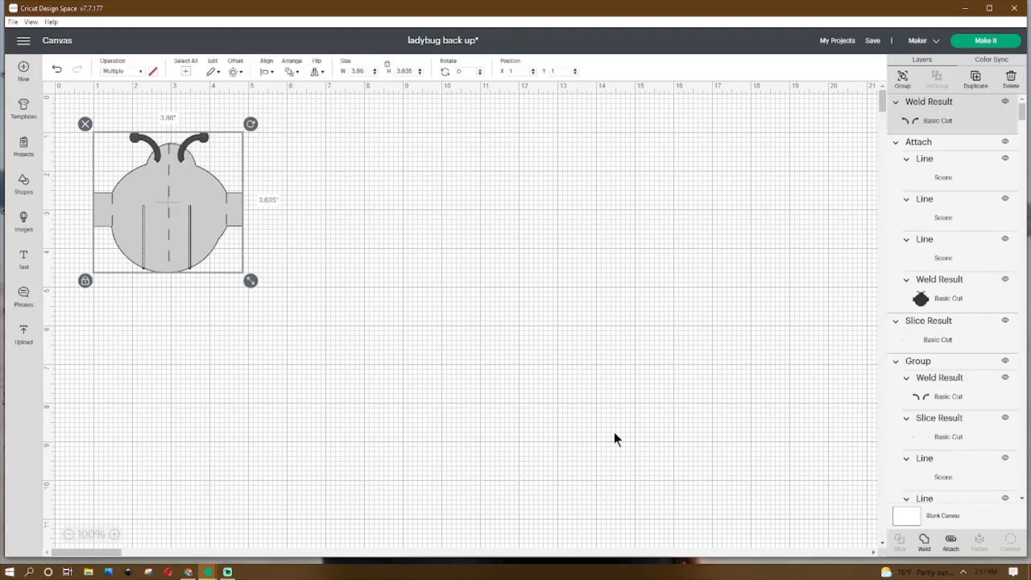
pyautogui.click(924, 543)
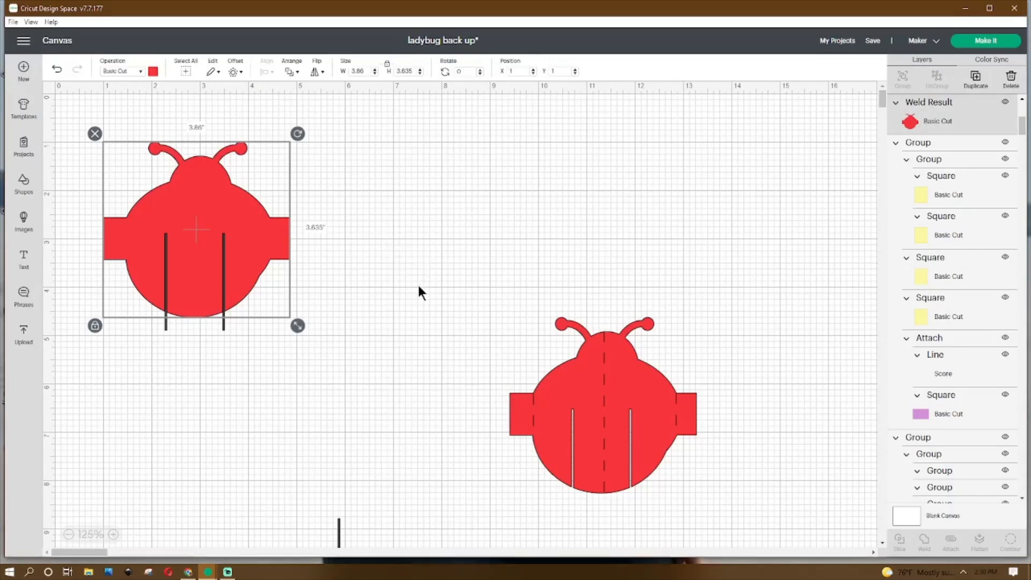
# Position the thin vertical rectangle over the lower left of the red ladybug body and weld it with the matching rectangle on the right
pyautogui.moveTo(339, 530); pyautogui.dragTo(169, 275)
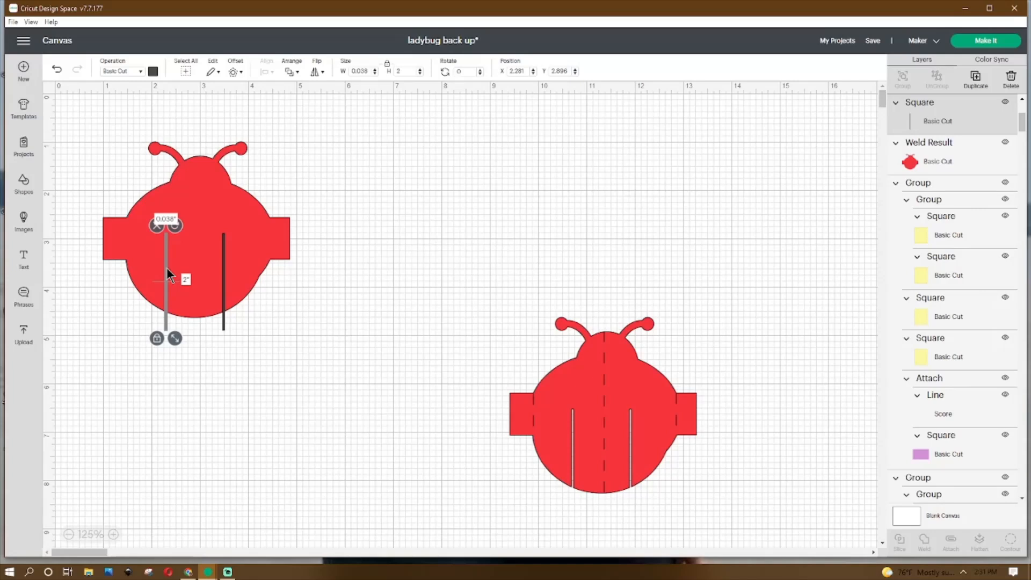
pyautogui.click(223, 254)
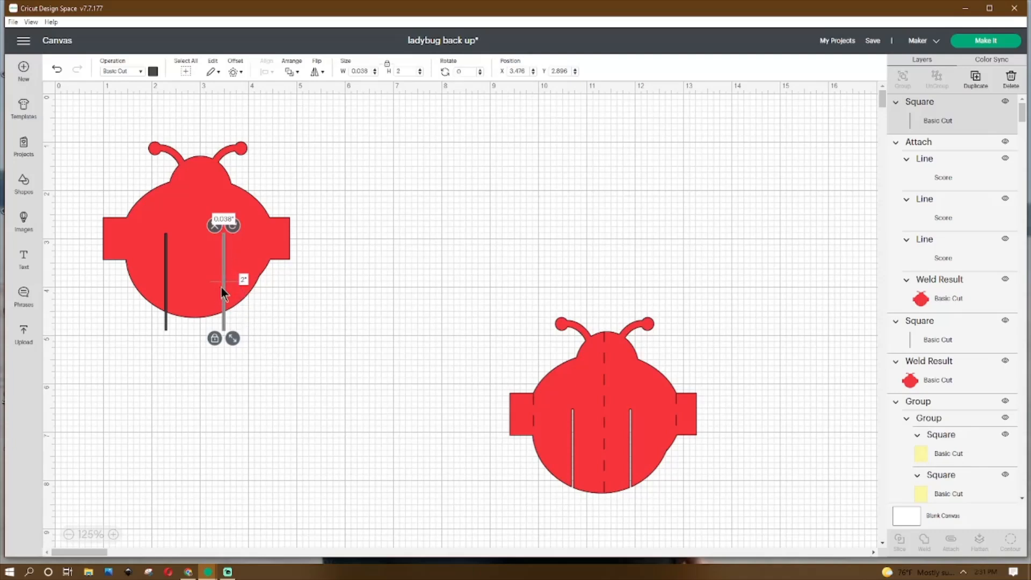
pyautogui.keyDown('shift'); pyautogui.click(165, 269); pyautogui.keyUp('shift')
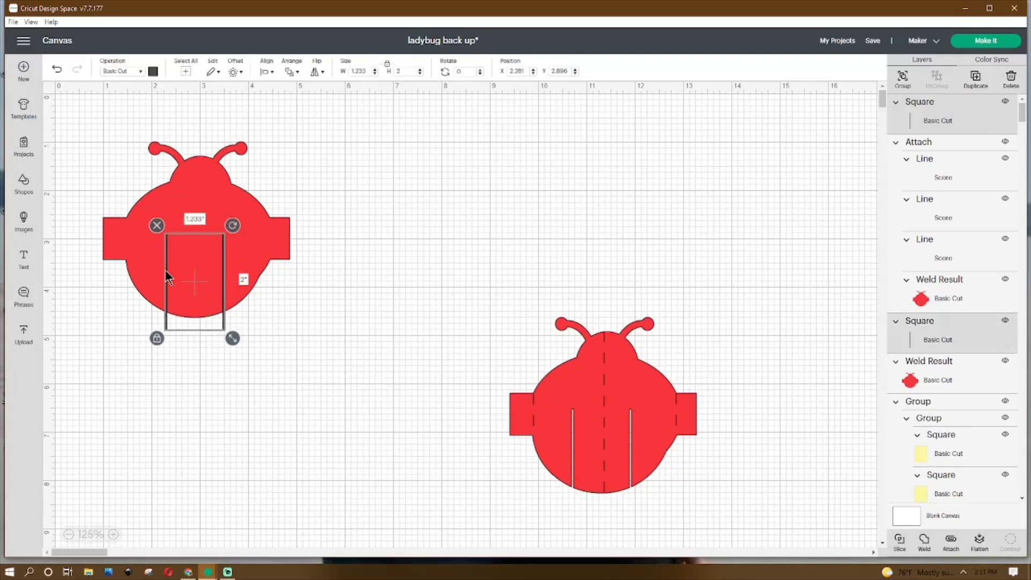
pyautogui.click(929, 548)
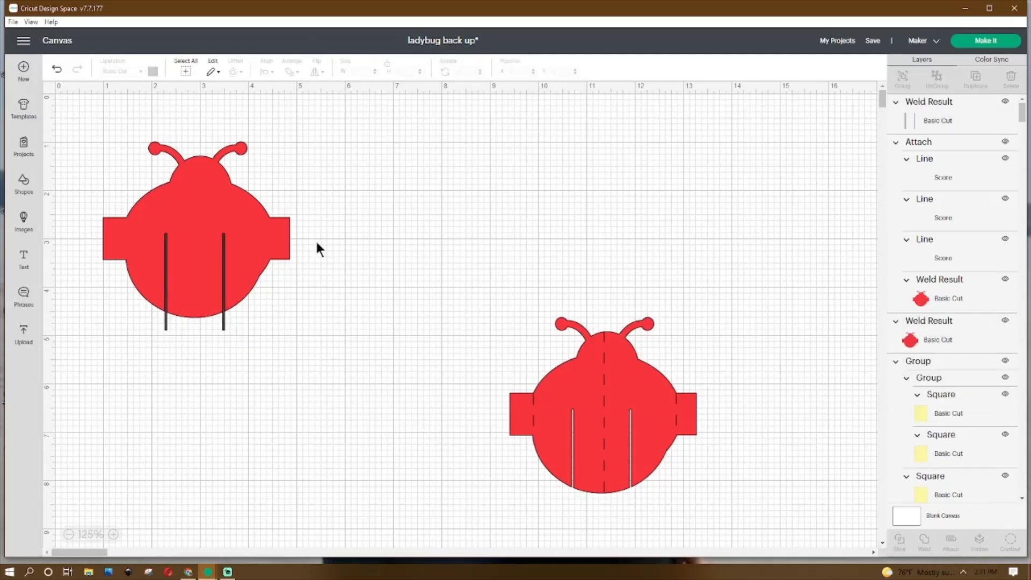
# Slice the welded thin rectangles out of the red ladybug body and move the slotted body away from the cut pieces
pyautogui.click(204, 153)
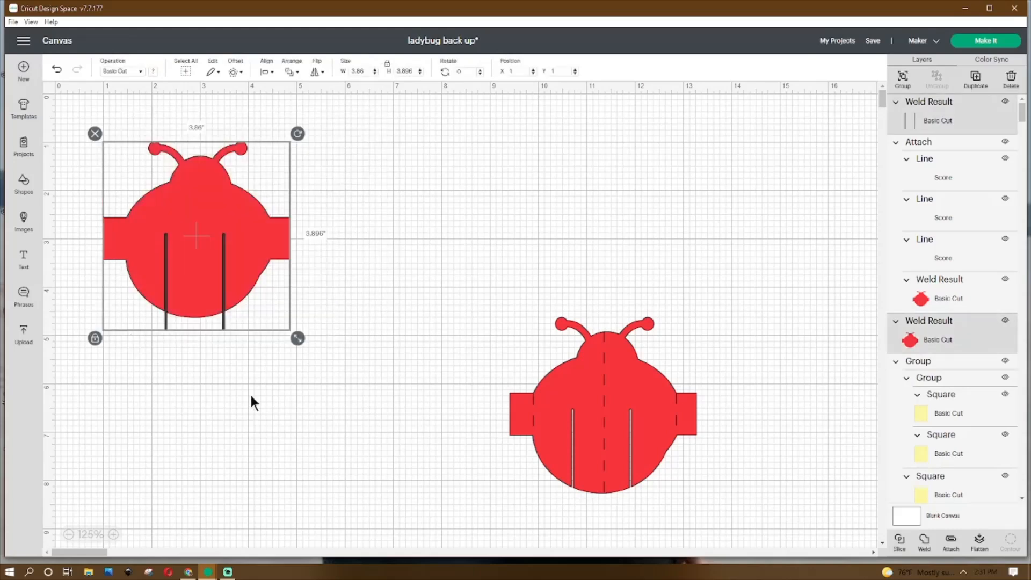
pyautogui.click(902, 541)
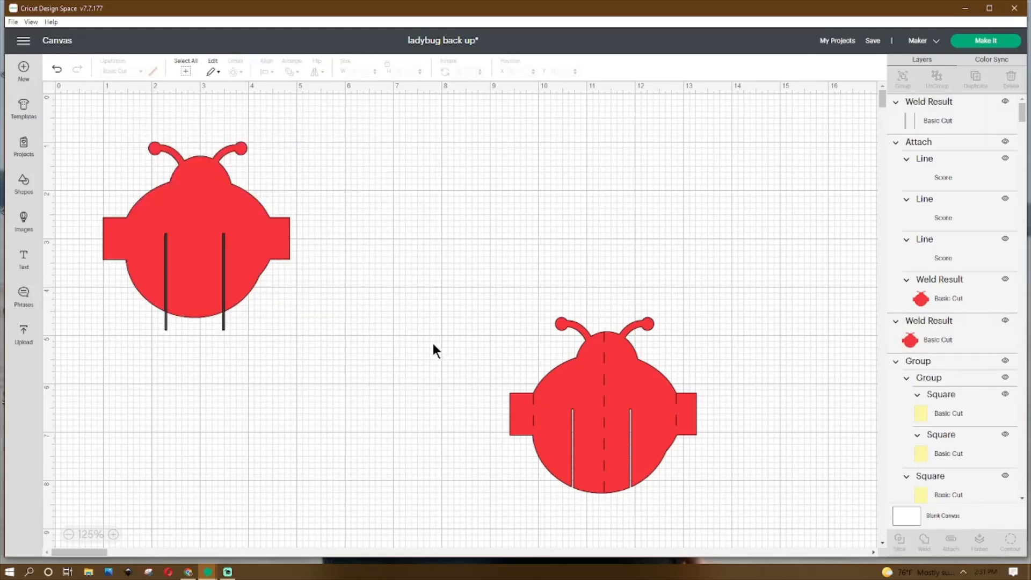
pyautogui.moveTo(269, 239); pyautogui.dragTo(460, 237)
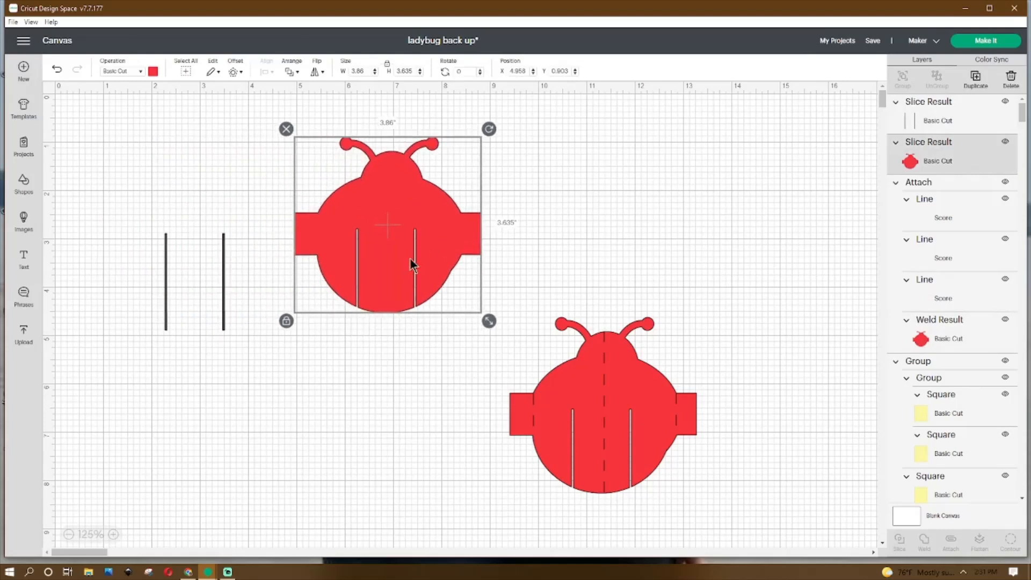
# Detach the slotted red ladybug and examine its two side-tab score lines, its body and its centre score line
pyautogui.moveTo(119, 193); pyautogui.dragTo(191, 320)
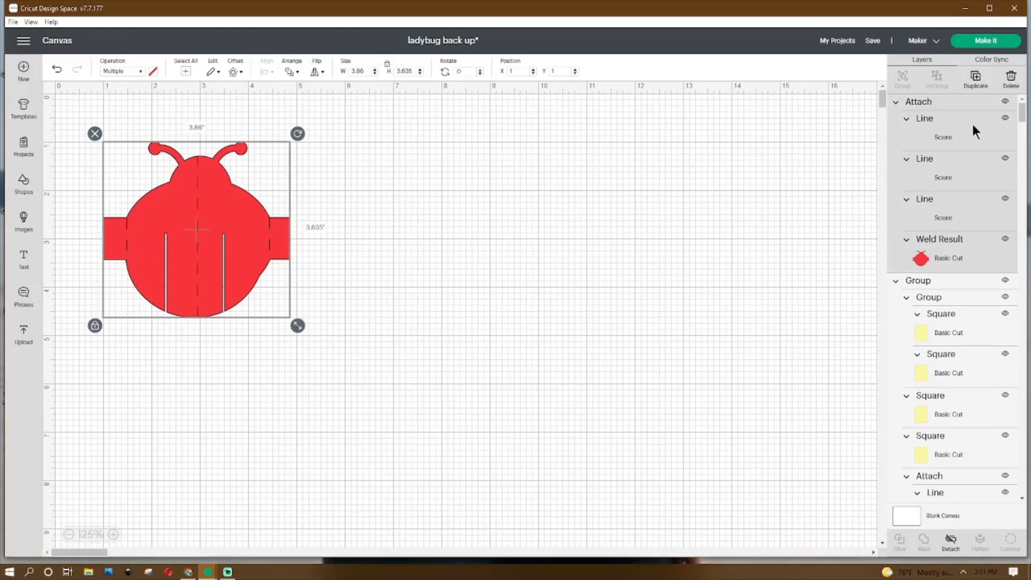
pyautogui.click(951, 540)
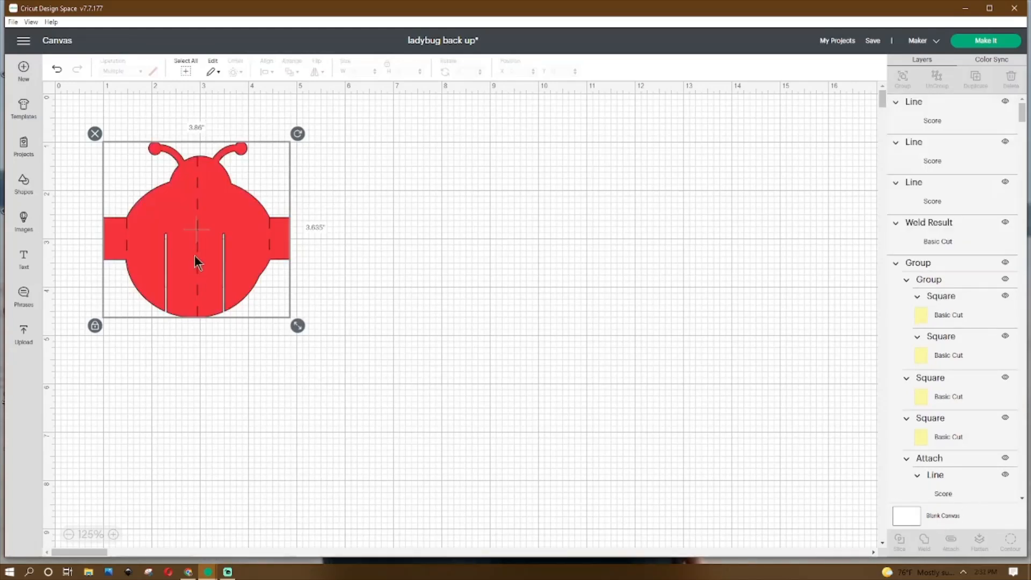
pyautogui.click(128, 241)
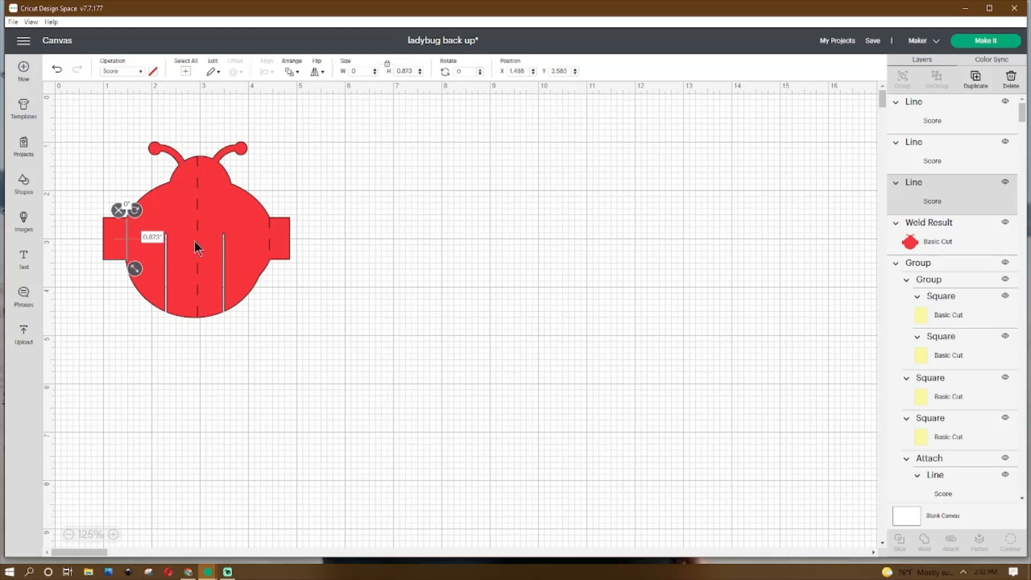
pyautogui.click(268, 237)
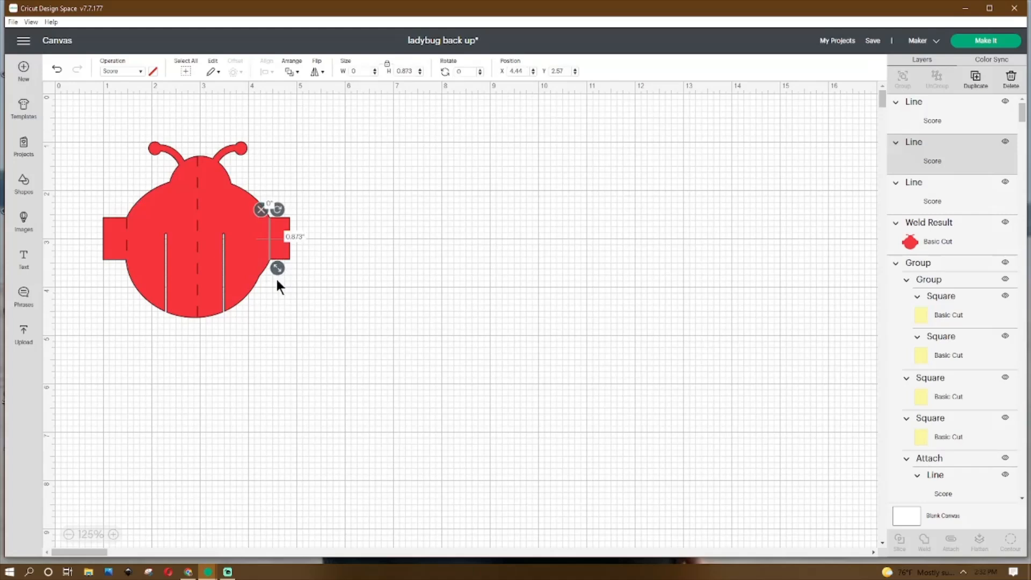
pyautogui.click(217, 243)
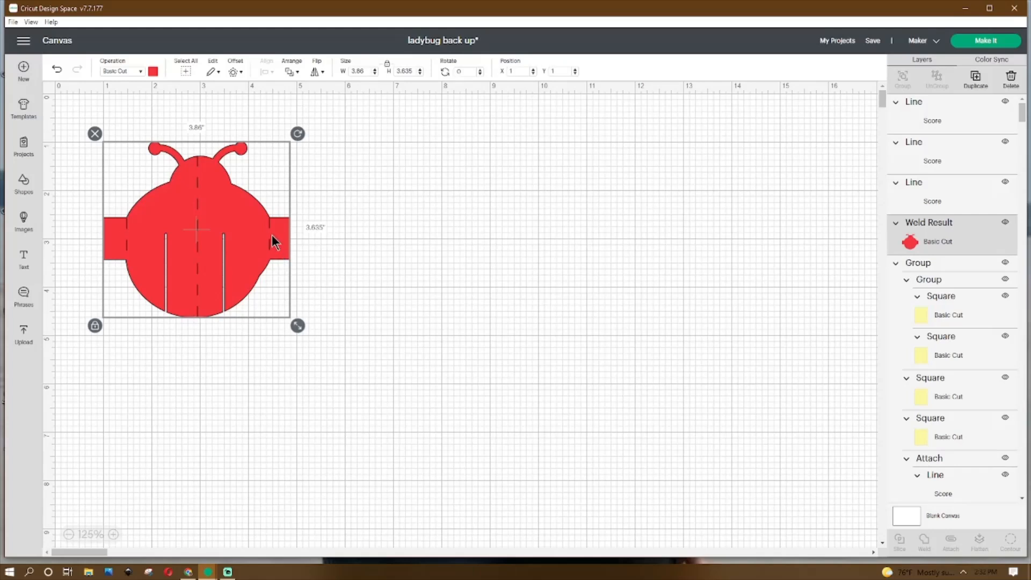
pyautogui.click(198, 200)
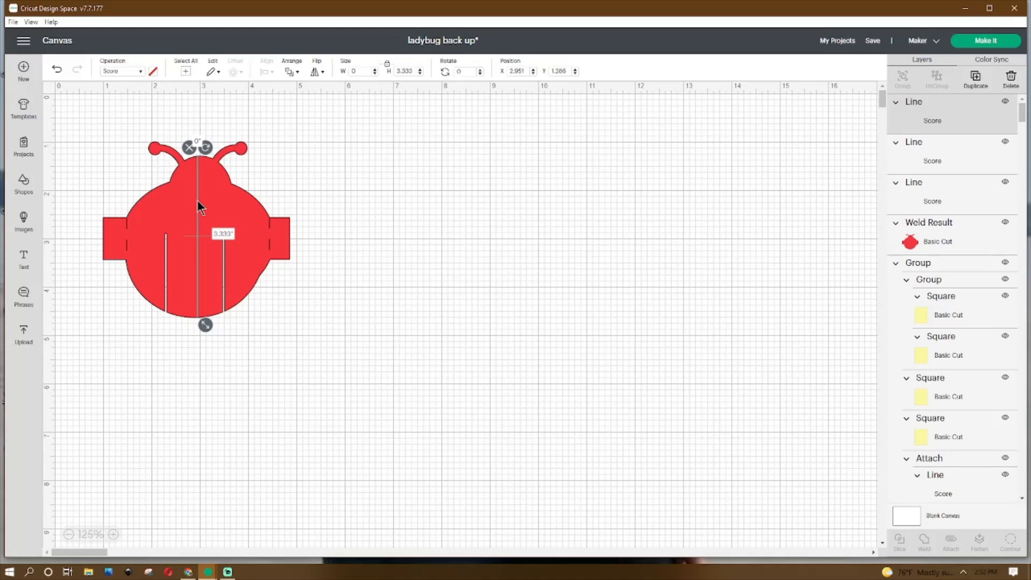
# Attach the three score lines to the slotted red ladybug body
pyautogui.moveTo(329, 110); pyautogui.dragTo(87, 330)
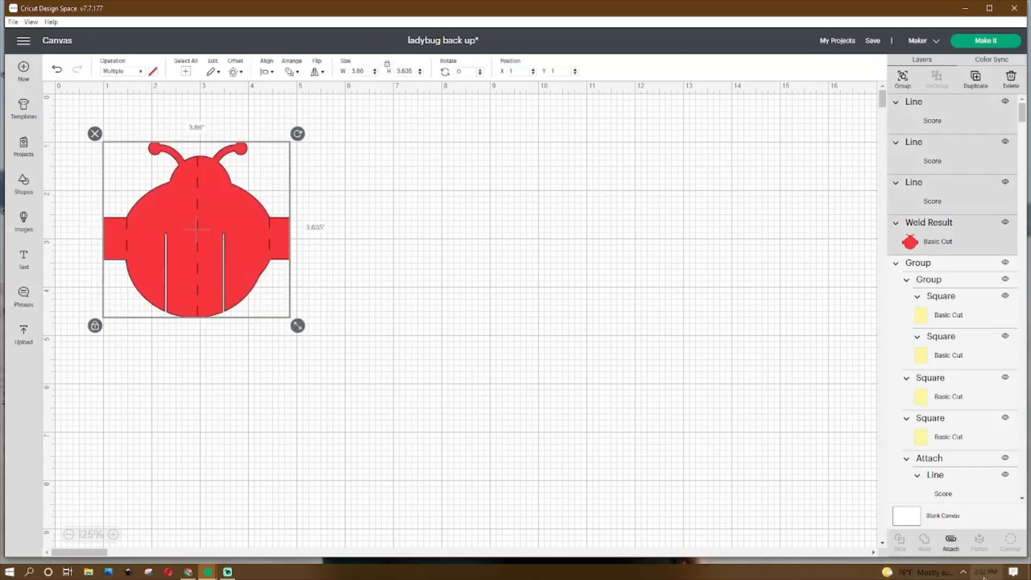
pyautogui.click(949, 540)
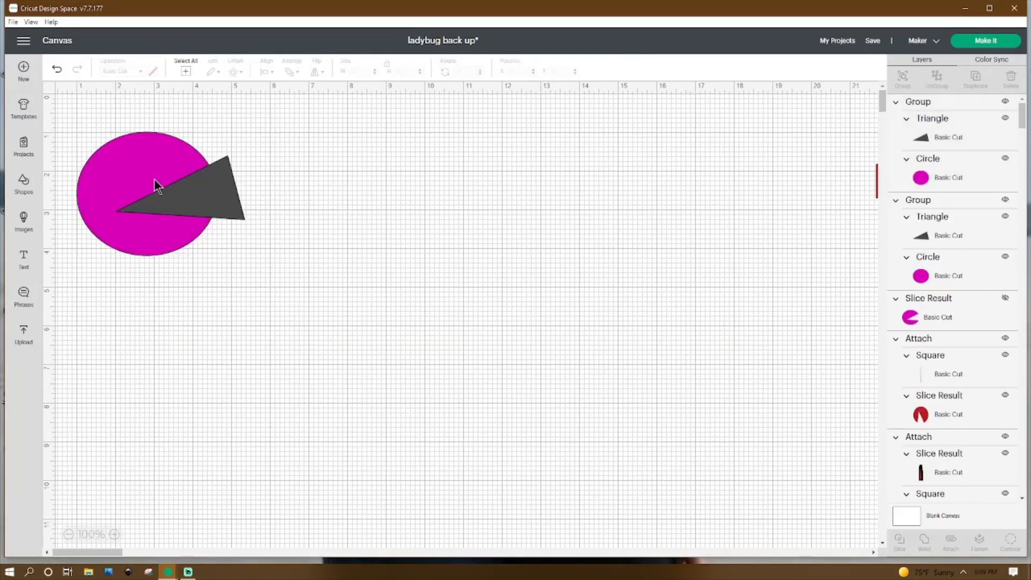
# Ungroup the magenta circle and dark triangle into separate shapes and check each one
pyautogui.click(935, 79)
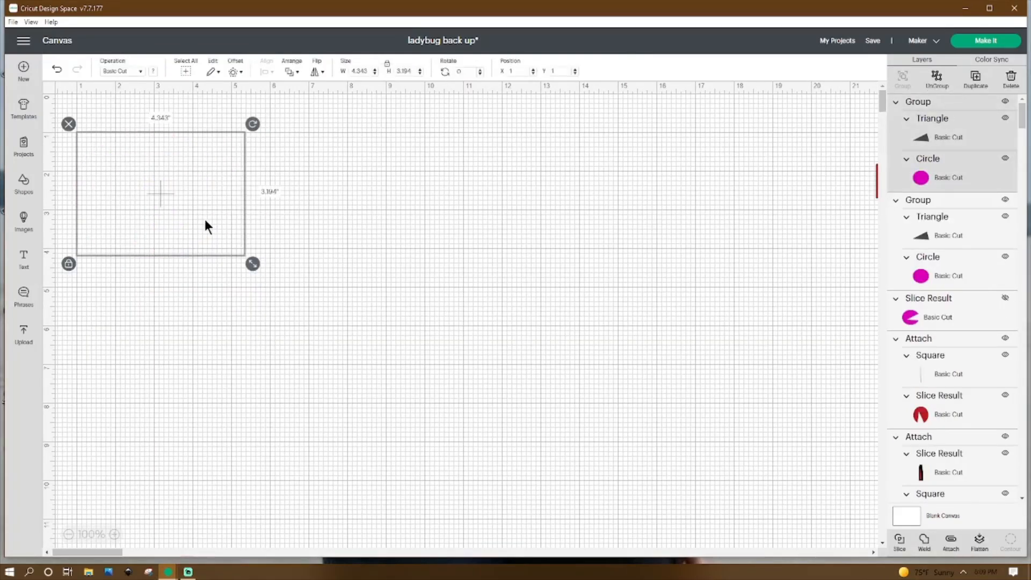
pyautogui.click(129, 174)
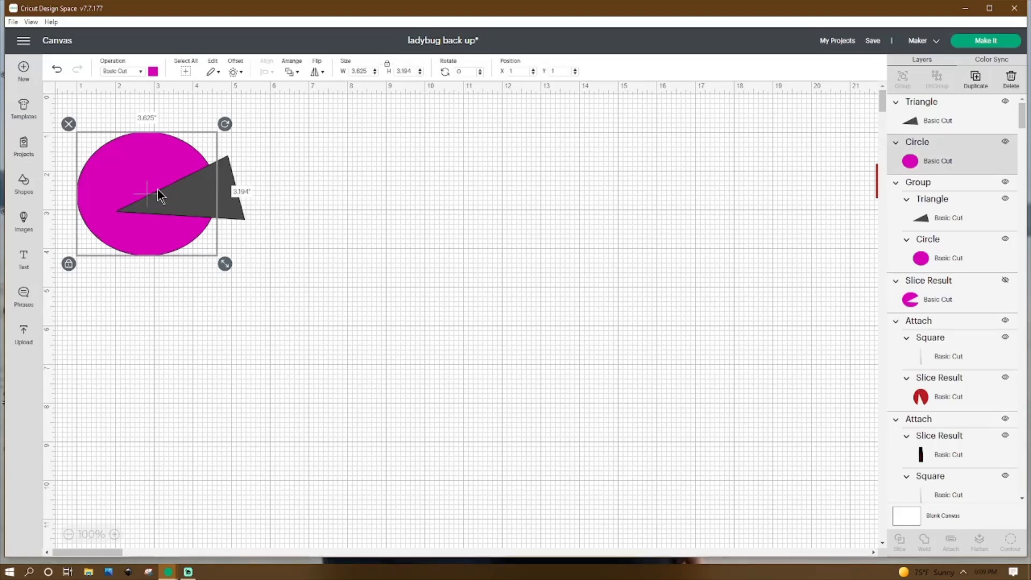
pyautogui.click(26, 182)
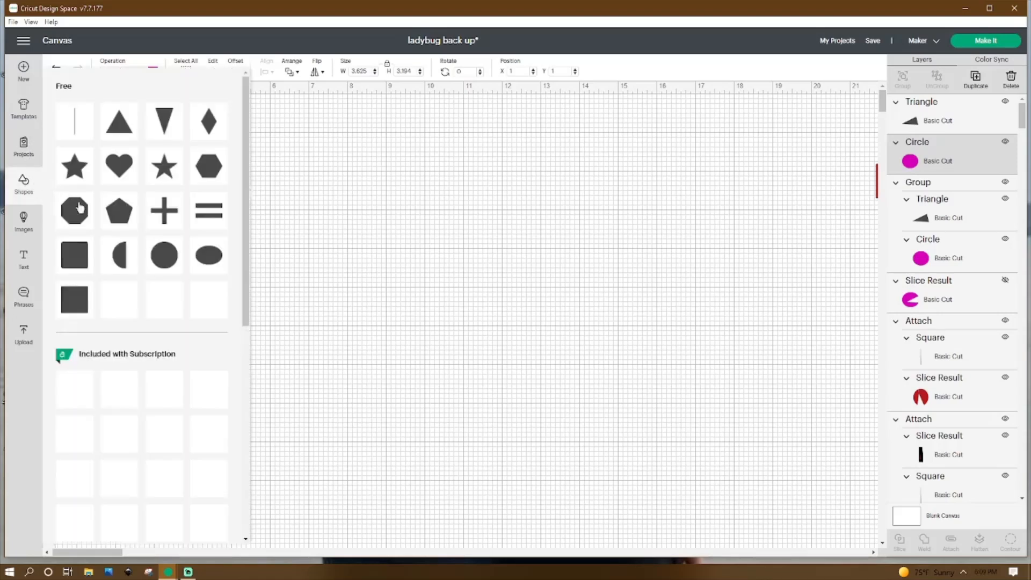
pyautogui.click(347, 195)
pyautogui.click(234, 209)
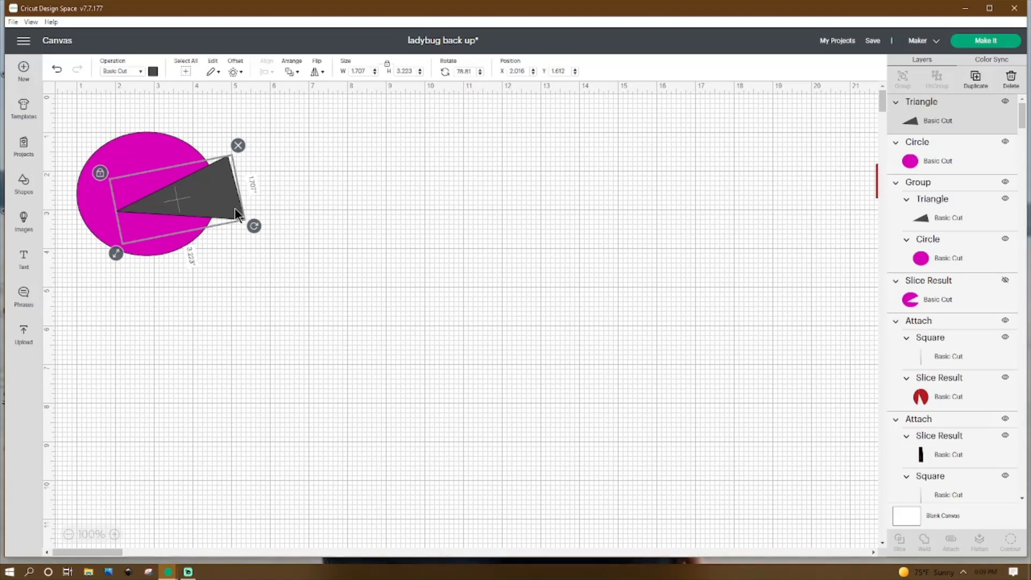
pyautogui.click(306, 237)
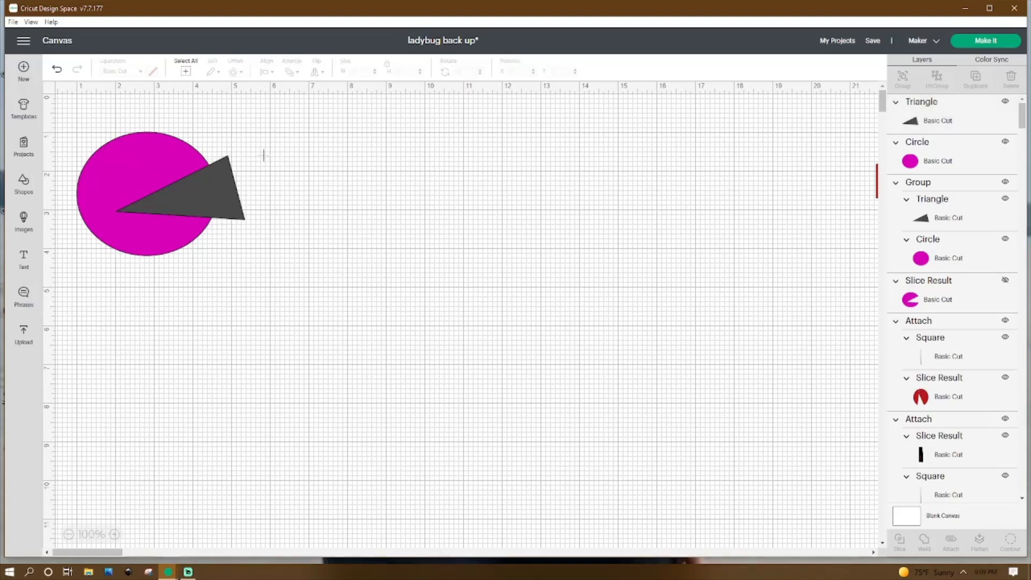
# Slice the dark triangle out of the magenta circle and separate the notched circle from the cut pieces
pyautogui.moveTo(278, 142); pyautogui.dragTo(134, 279)
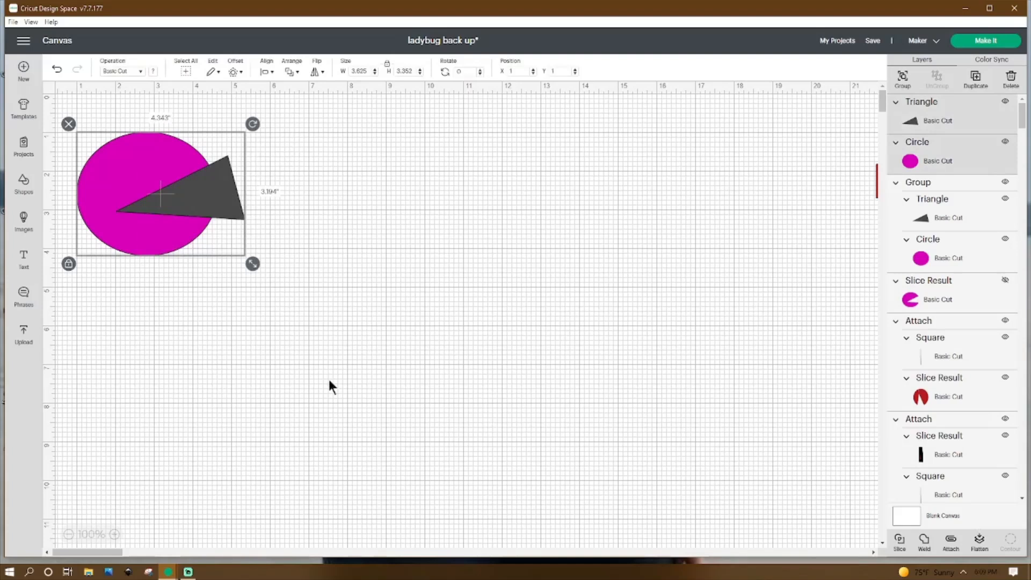
pyautogui.click(900, 547)
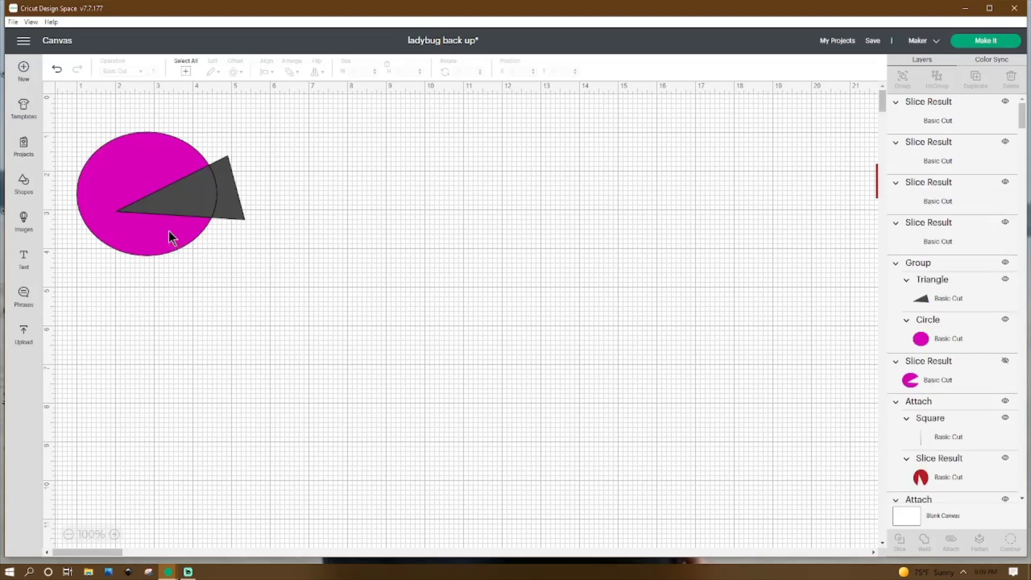
pyautogui.moveTo(169, 230); pyautogui.dragTo(142, 373)
pyautogui.moveTo(121, 184); pyautogui.dragTo(243, 142)
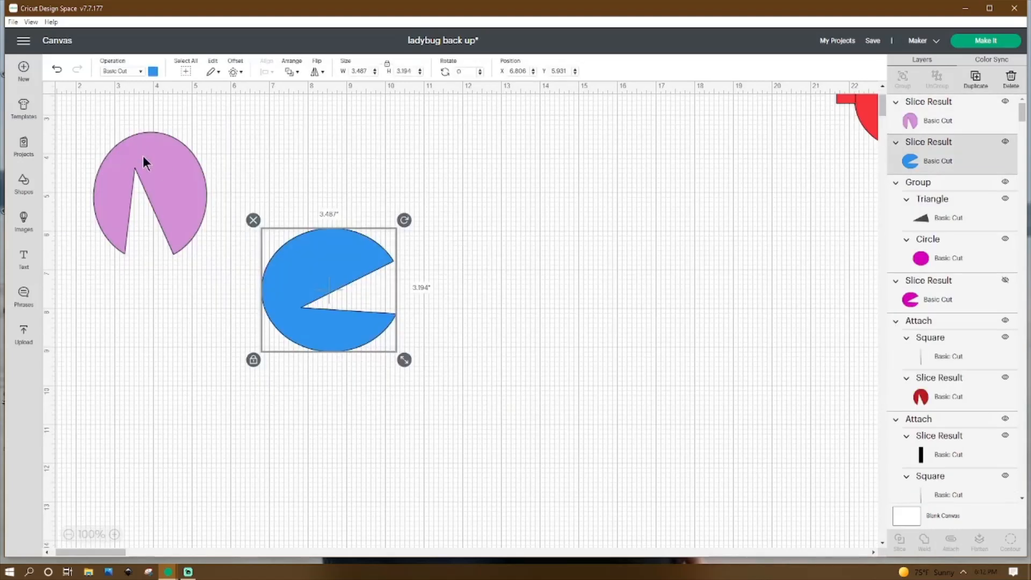
# Duplicate the light purple notched circle, place the copy beside the original and flip it horizontally
pyautogui.click(143, 155)
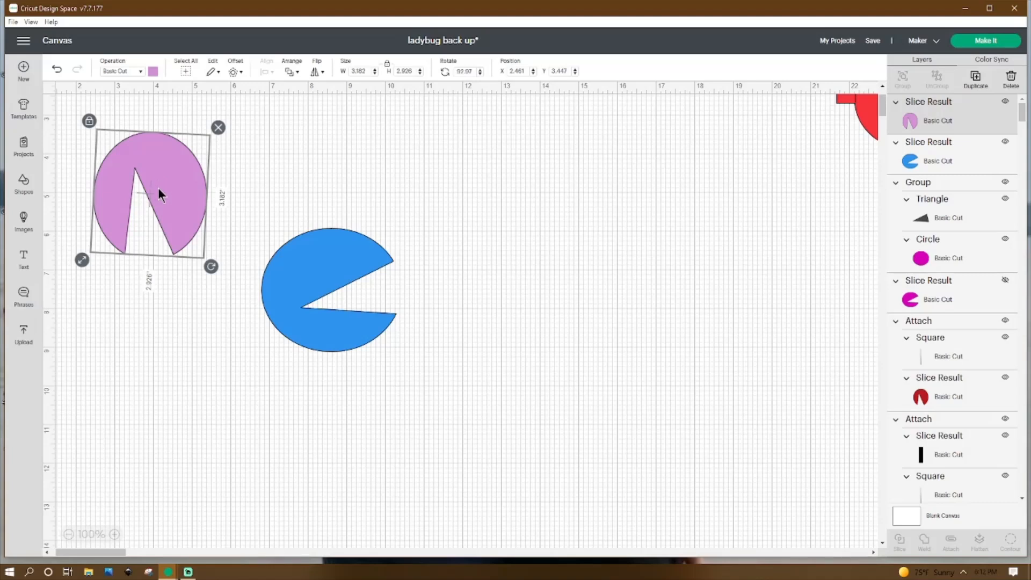
pyautogui.click(325, 277)
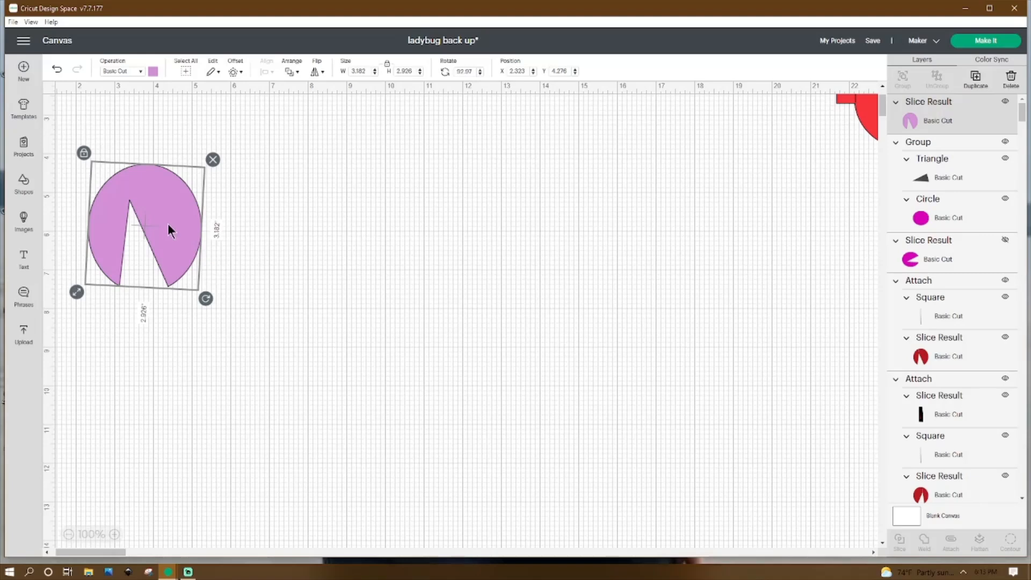
pyautogui.rightClick(154, 211)
pyautogui.click(192, 278)
pyautogui.moveTo(179, 233); pyautogui.dragTo(341, 224)
pyautogui.click(316, 63)
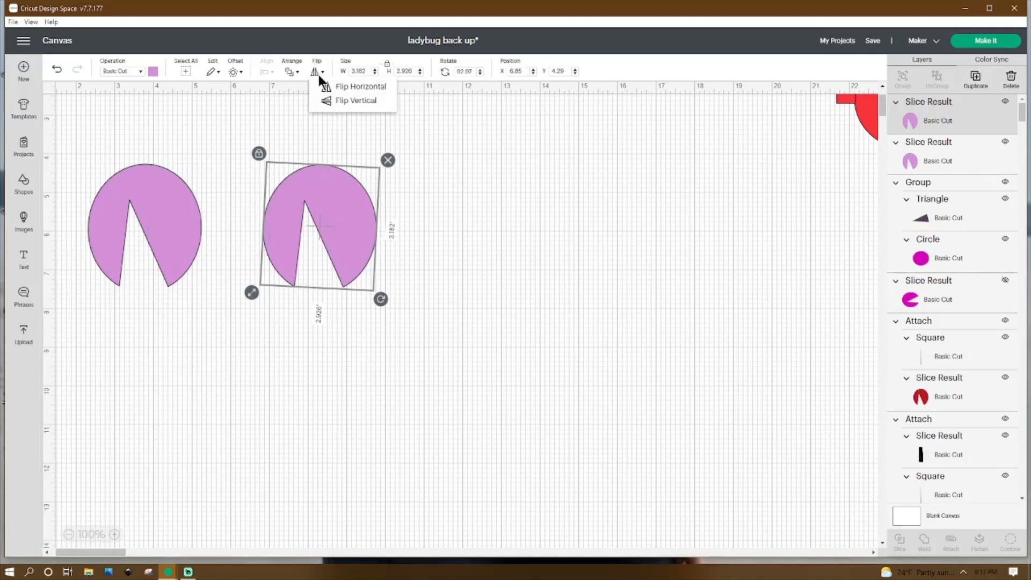
pyautogui.click(355, 85)
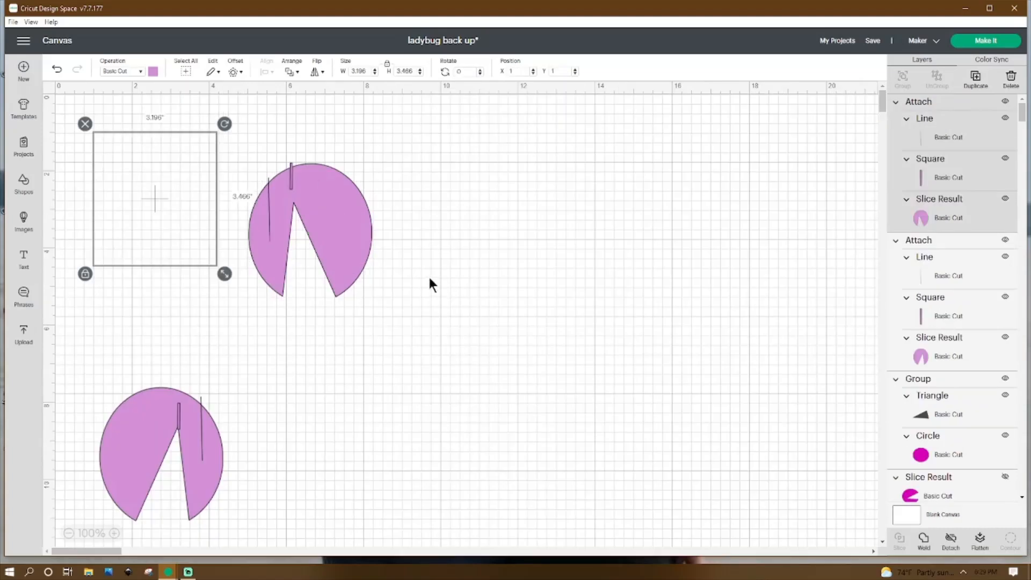
# Slice the small thin rectangle above the notch out of the upper light purple circle
pyautogui.click(196, 172)
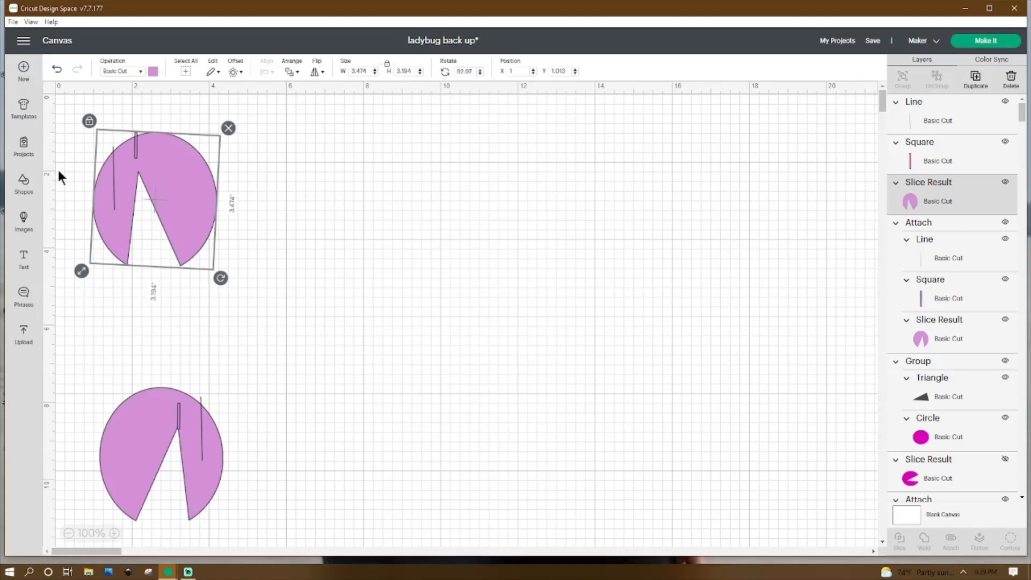
pyautogui.click(136, 148)
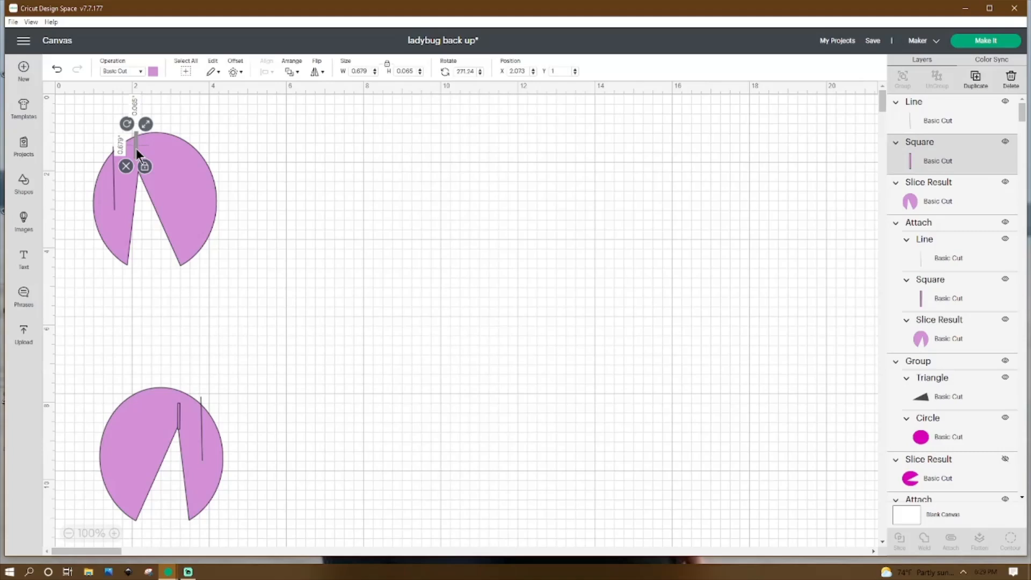
pyautogui.click(307, 153)
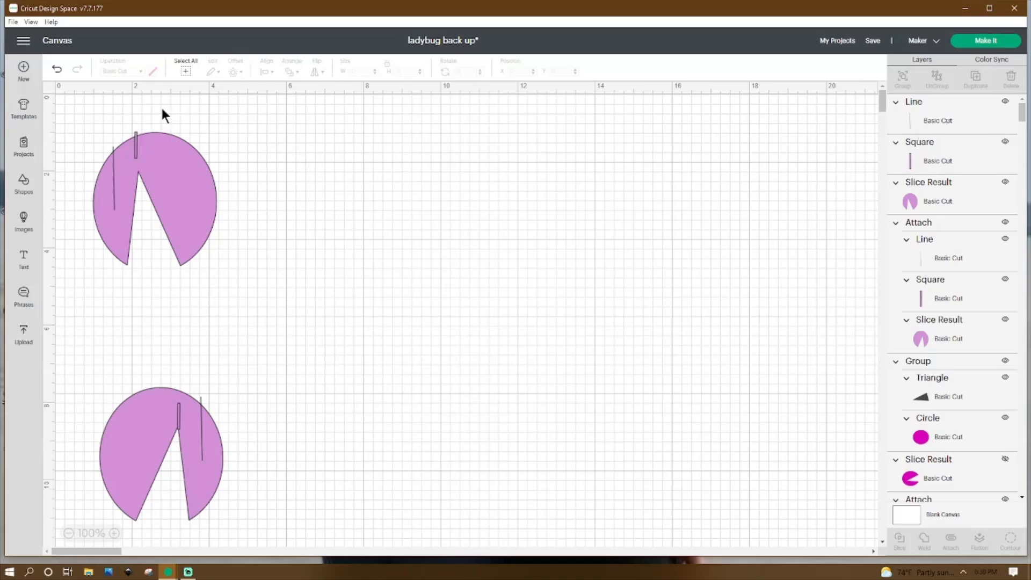
pyautogui.moveTo(159, 113); pyautogui.dragTo(139, 157)
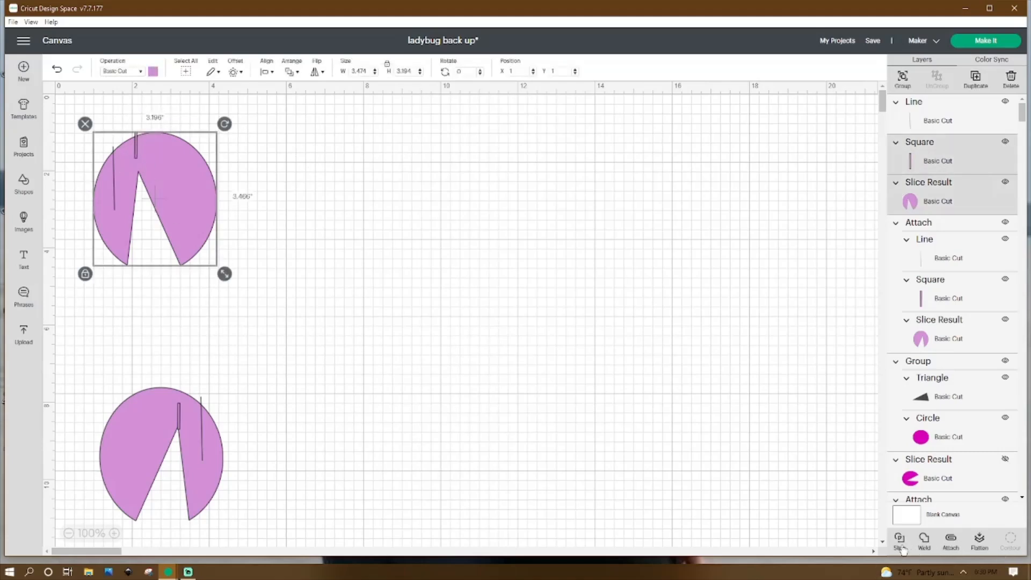
pyautogui.click(613, 432)
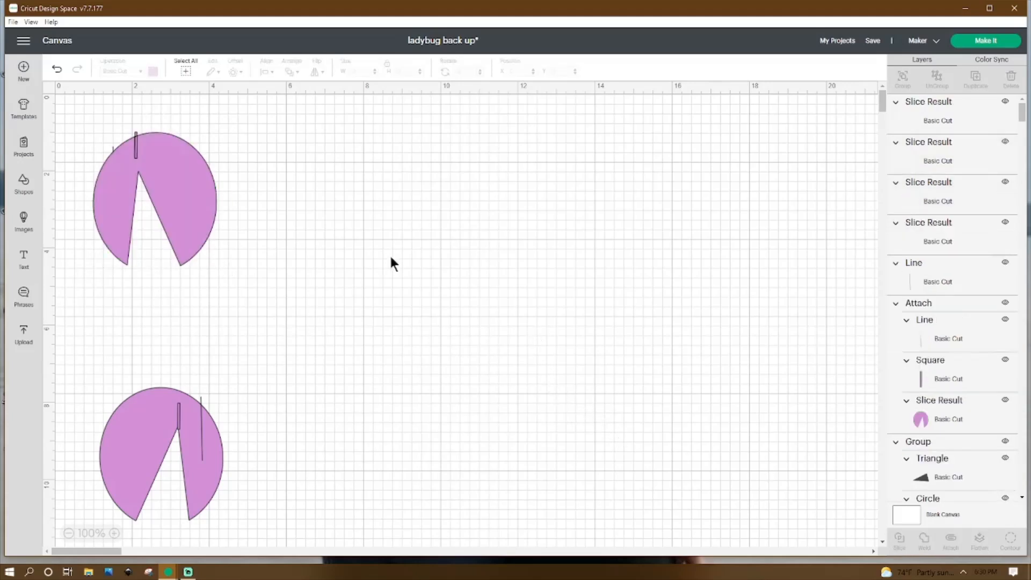
# Delete the leftover slice pieces from the slot of the upper notched circle
pyautogui.click(137, 143)
pyautogui.press('Delete')
pyautogui.rightClick(148, 151)
pyautogui.click(177, 300)
pyautogui.click(136, 143)
pyautogui.press('Delete')
pyautogui.click(137, 134)
pyautogui.press('Delete')
pyautogui.rightClick(167, 181)
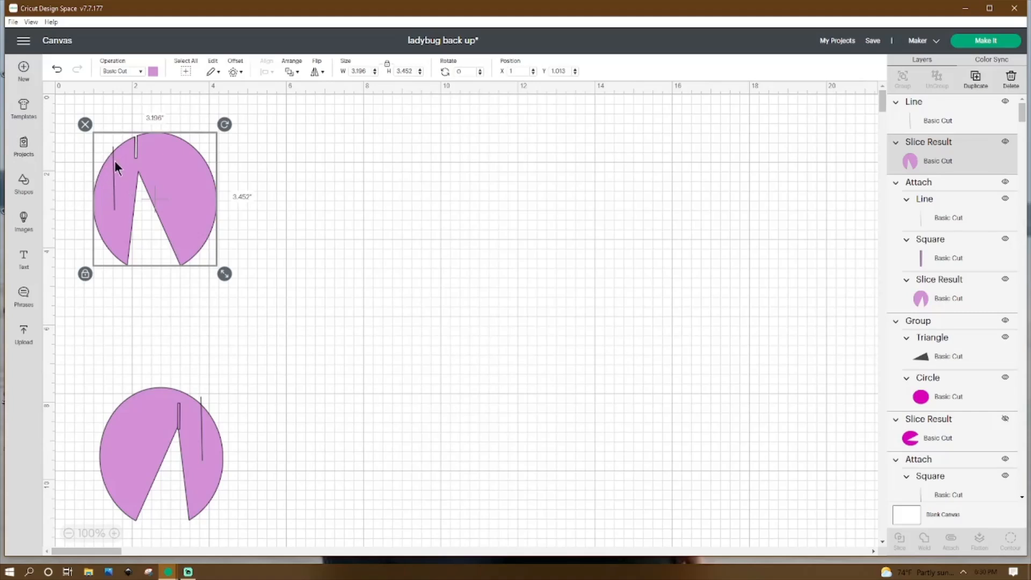
# Attach the thin vertical line to the slotted notched circle and move the attached piece away to open canvas
pyautogui.click(114, 160)
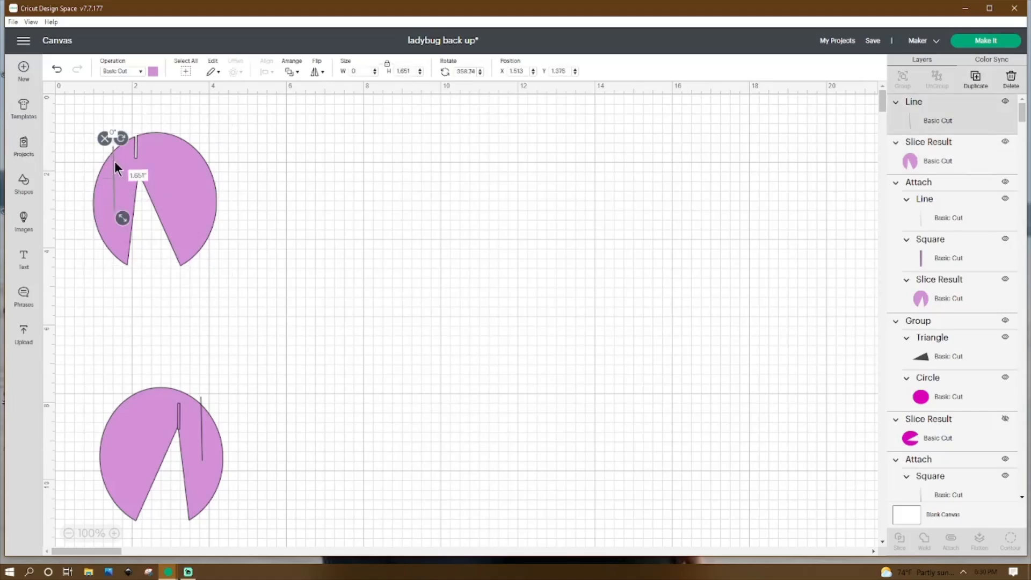
pyautogui.click(119, 72)
pyautogui.click(393, 129)
pyautogui.moveTo(234, 113); pyautogui.dragTo(86, 269)
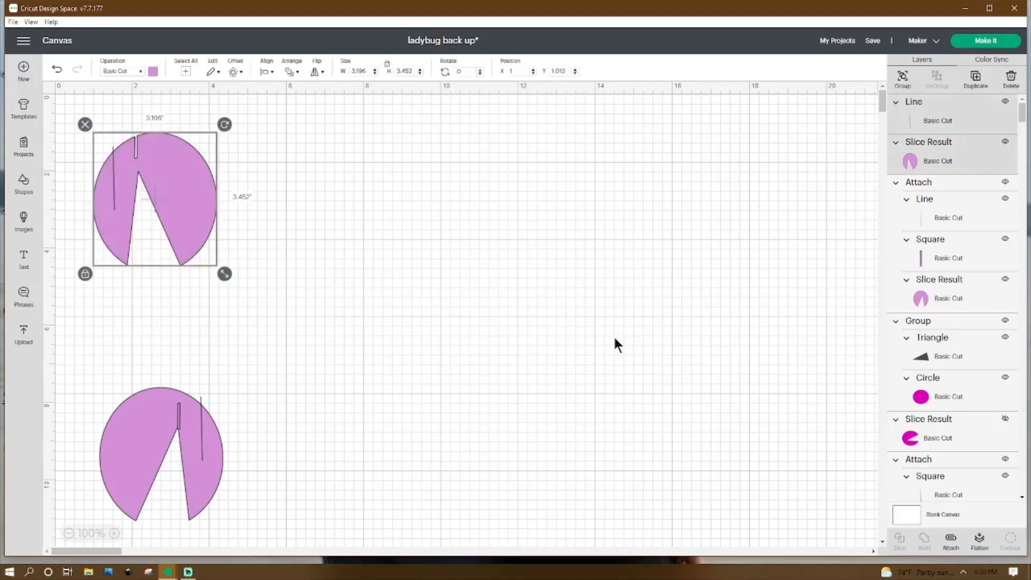
pyautogui.click(950, 538)
pyautogui.moveTo(186, 210); pyautogui.dragTo(562, 220)
# Set the position of the mirrored notched circle with its line and rectangle to X 1, Y 1
pyautogui.moveTo(277, 364); pyautogui.dragTo(95, 525)
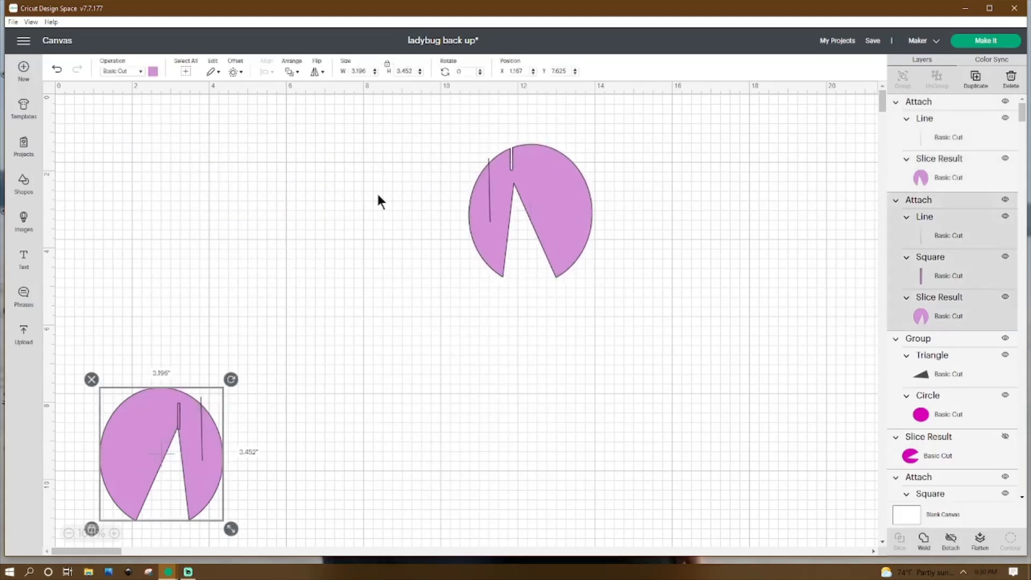
pyautogui.click(508, 70)
pyautogui.write('1')
pyautogui.press('Tab')
pyautogui.write('1')
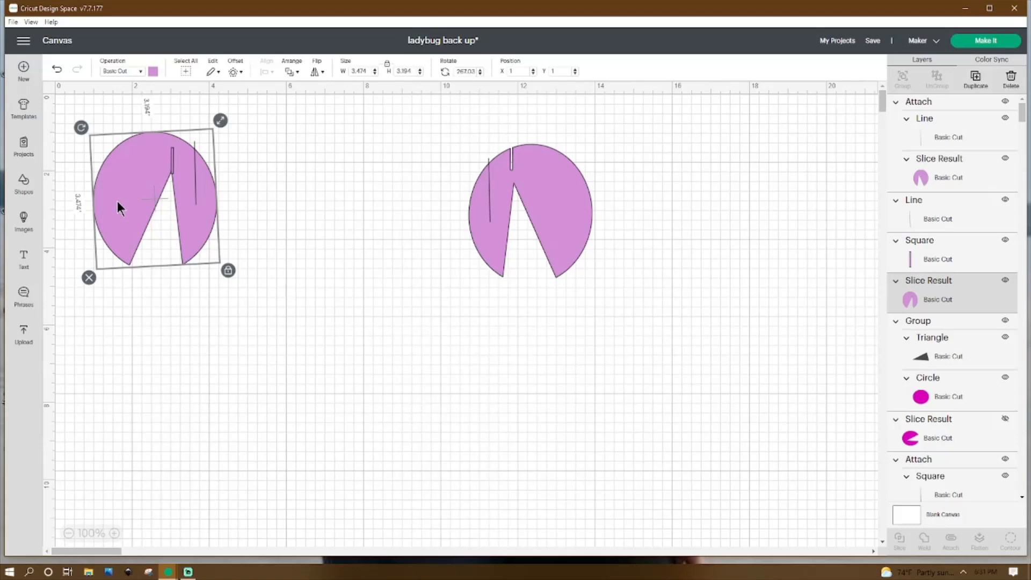
# Slice the small thin rectangle out of the mirrored light purple notched circle and delete the leftover slice pieces
pyautogui.click(400, 252)
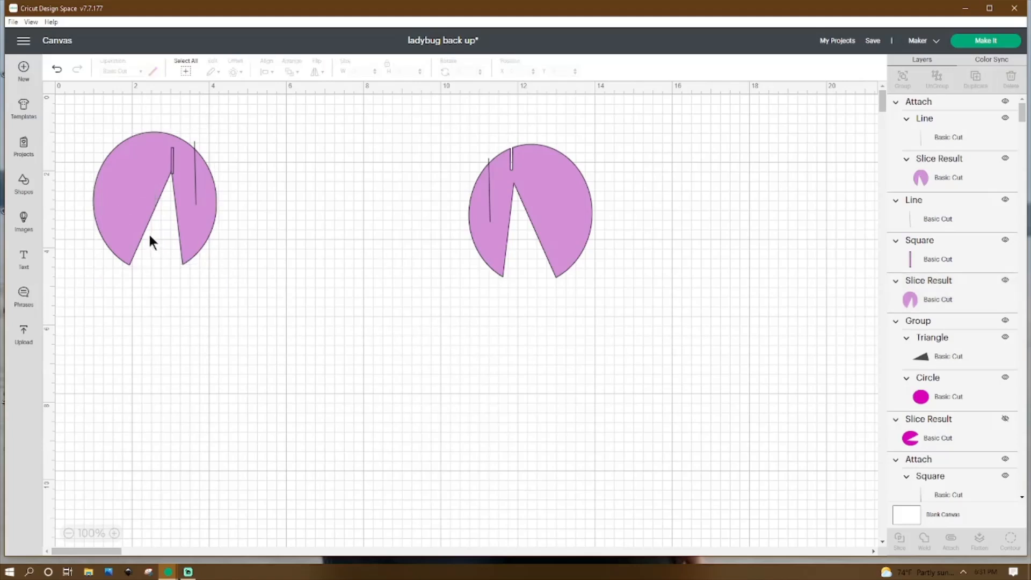
pyautogui.click(171, 163)
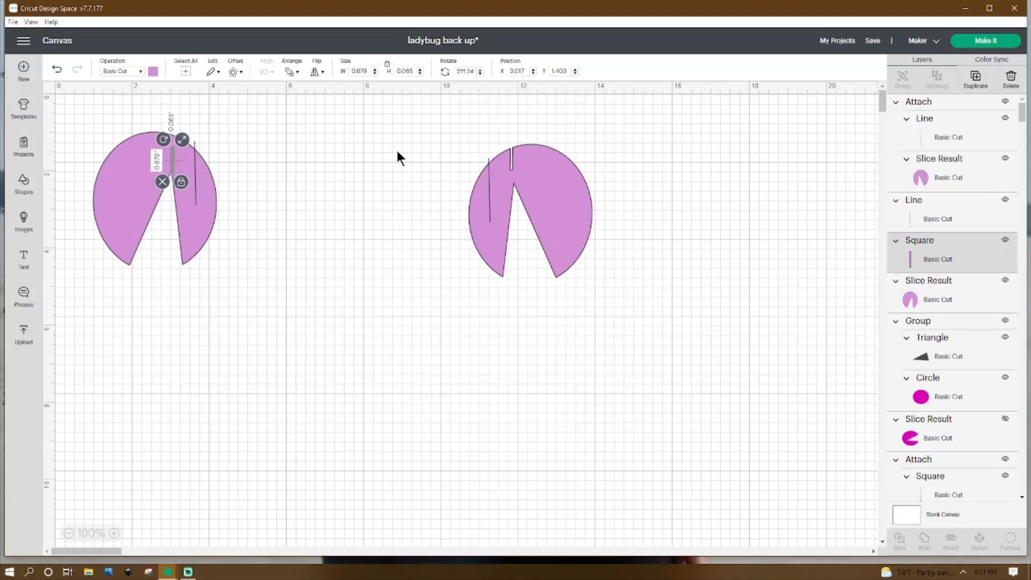
pyautogui.click(197, 224)
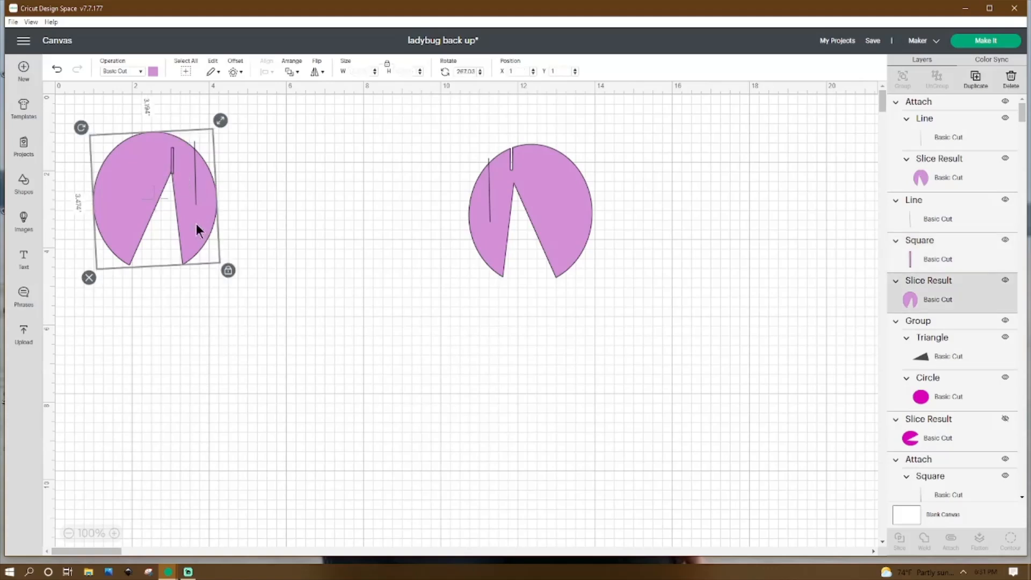
pyautogui.click(312, 141)
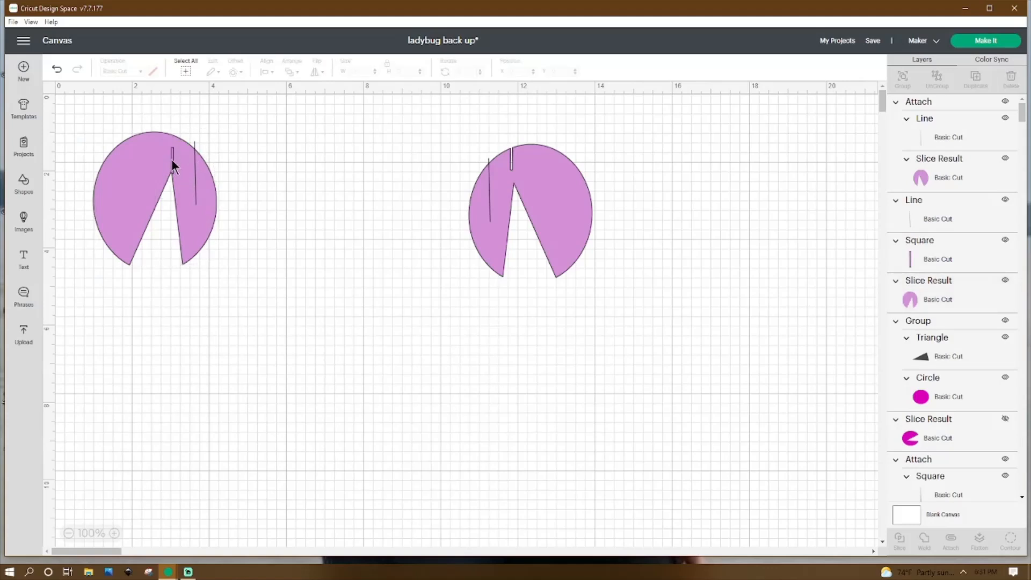
pyautogui.click(171, 159)
pyautogui.keyDown('shift'); pyautogui.click(115, 164); pyautogui.keyUp('shift')
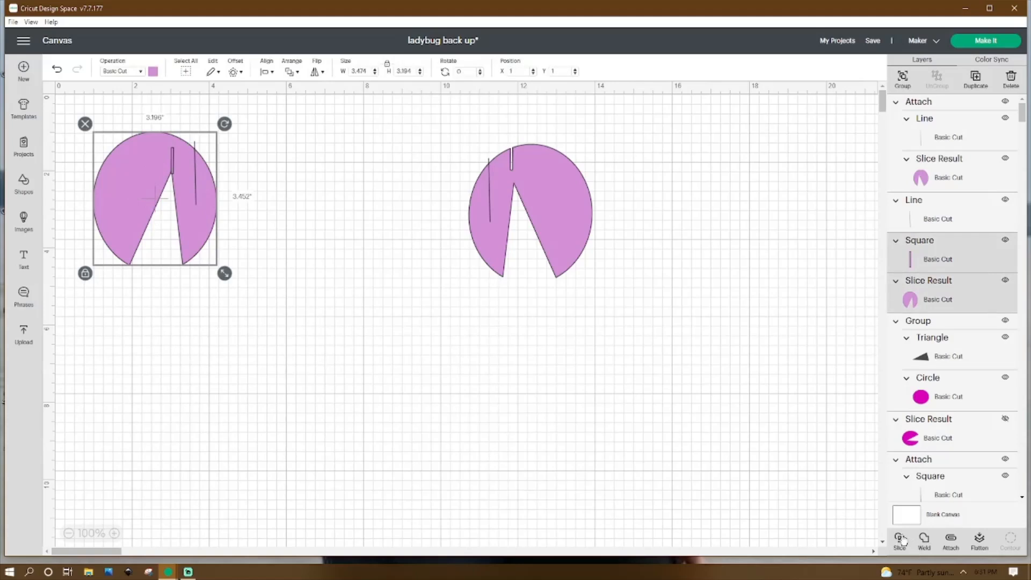
pyautogui.click(390, 339)
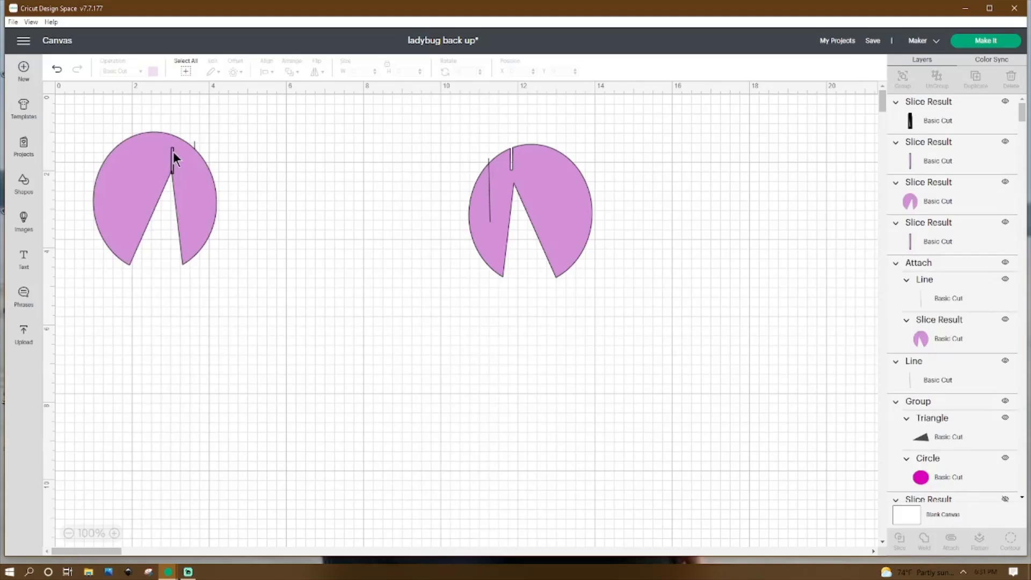
pyautogui.click(173, 154)
pyautogui.click(163, 141)
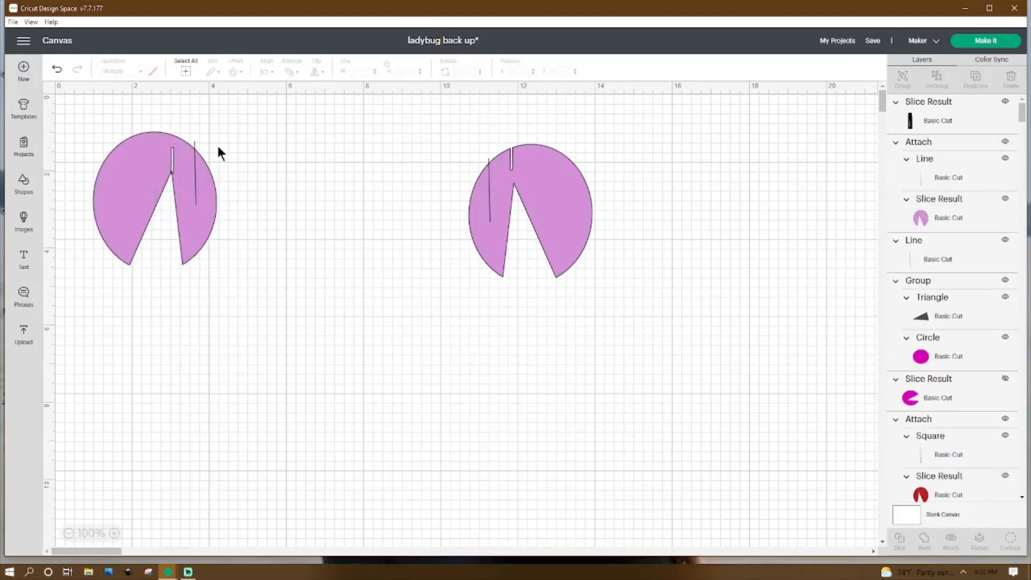
# Attach the thin vertical line to the mirrored slotted circle and move the attached piece beside the other light purple notched circle
pyautogui.click(195, 167)
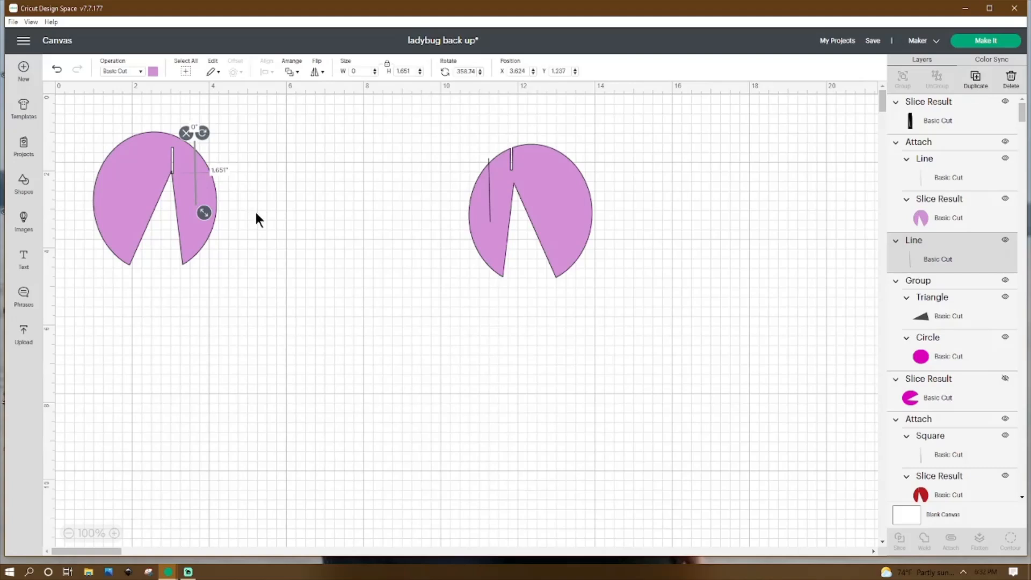
pyautogui.click(302, 222)
pyautogui.moveTo(251, 132); pyautogui.dragTo(129, 271)
pyautogui.click(950, 539)
pyautogui.moveTo(143, 172); pyautogui.dragTo(364, 185)
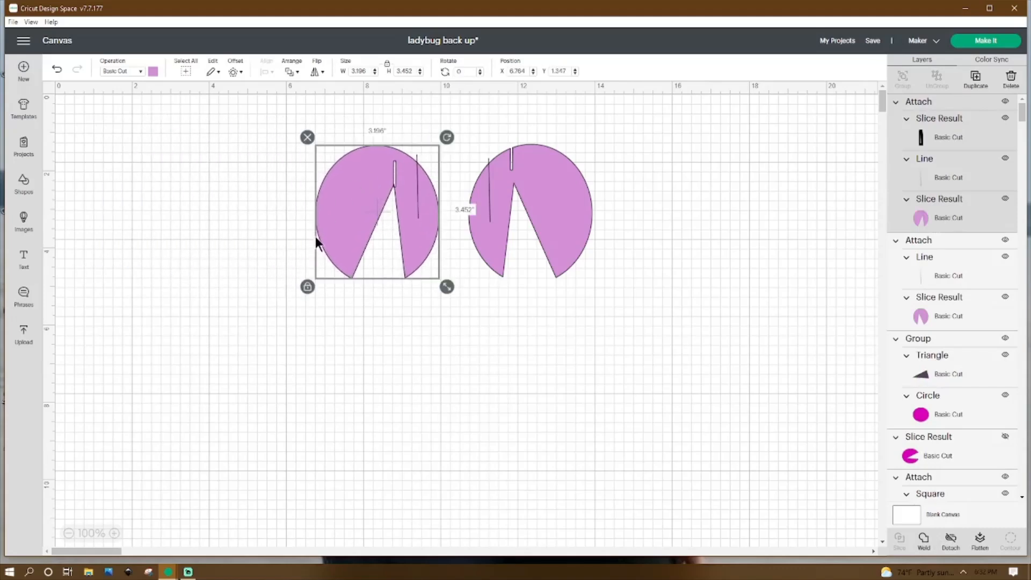
# With its line temporarily hidden, resize the right light purple notched circle to W 2.927, H 3.163, and move it to open canvas
pyautogui.scroll(-5, 315, 239)
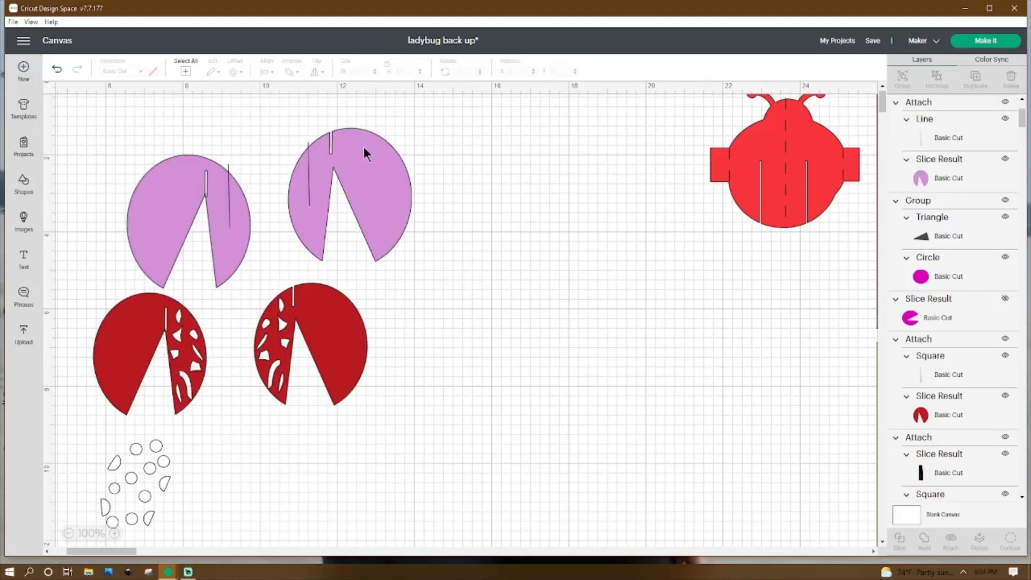
pyautogui.click(364, 151)
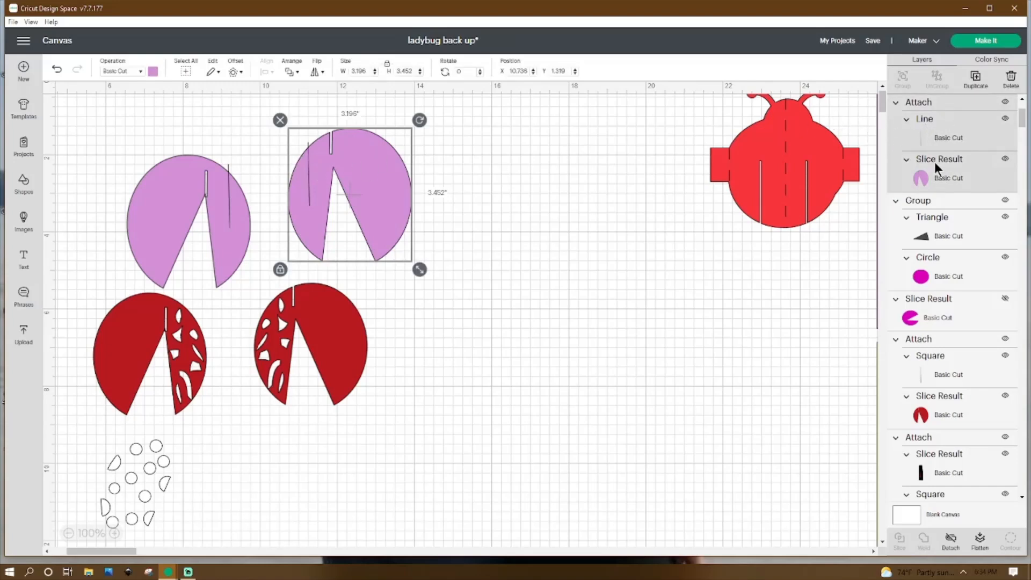
pyautogui.click(1005, 119)
pyautogui.click(391, 191)
pyautogui.click(319, 314)
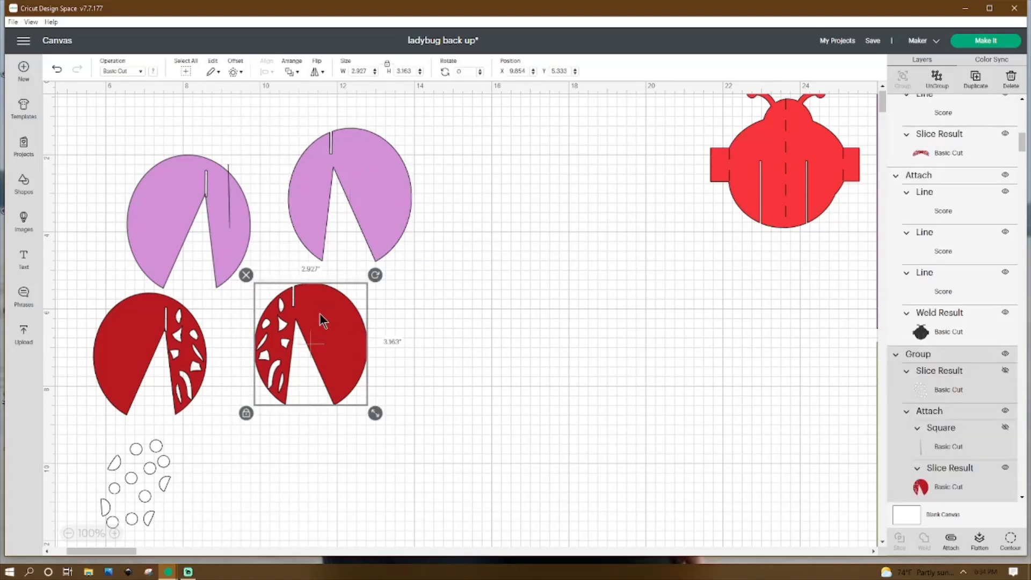
pyautogui.click(379, 194)
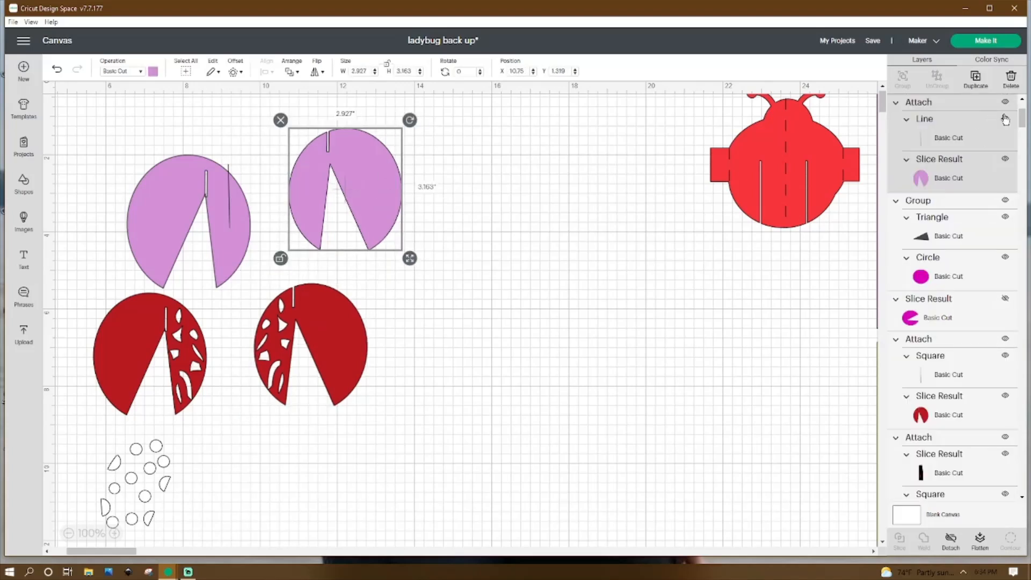
pyautogui.click(465, 162)
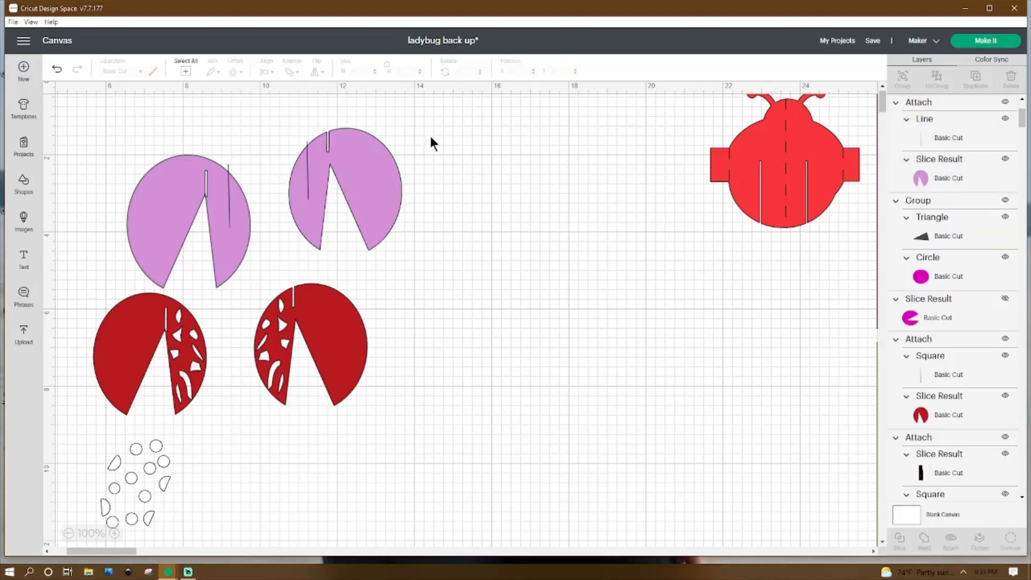
pyautogui.moveTo(373, 167); pyautogui.dragTo(474, 187)
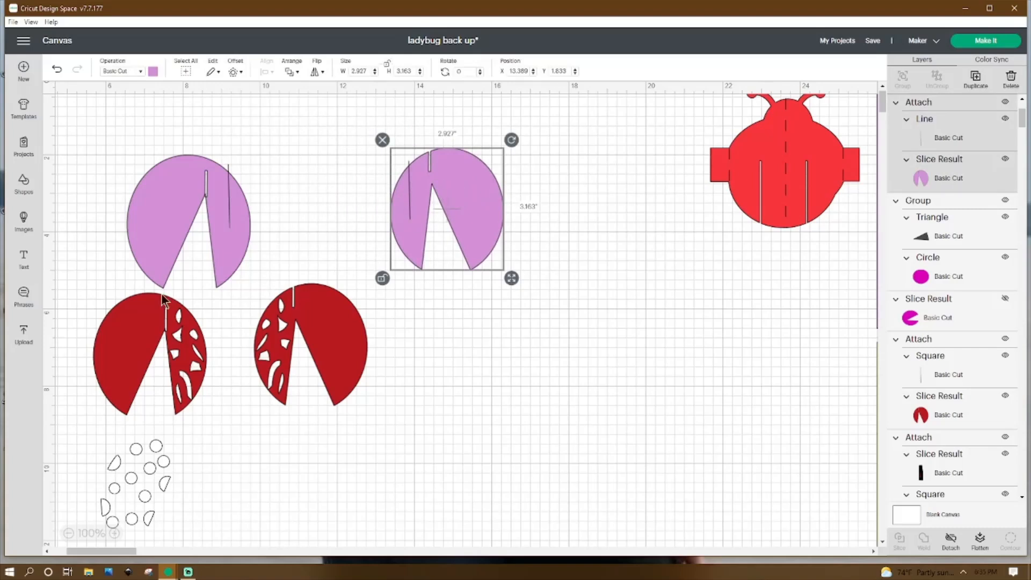
# Group the left light purple notched circle with its vertical line and small slot piece
pyautogui.click(205, 194)
pyautogui.click(140, 310)
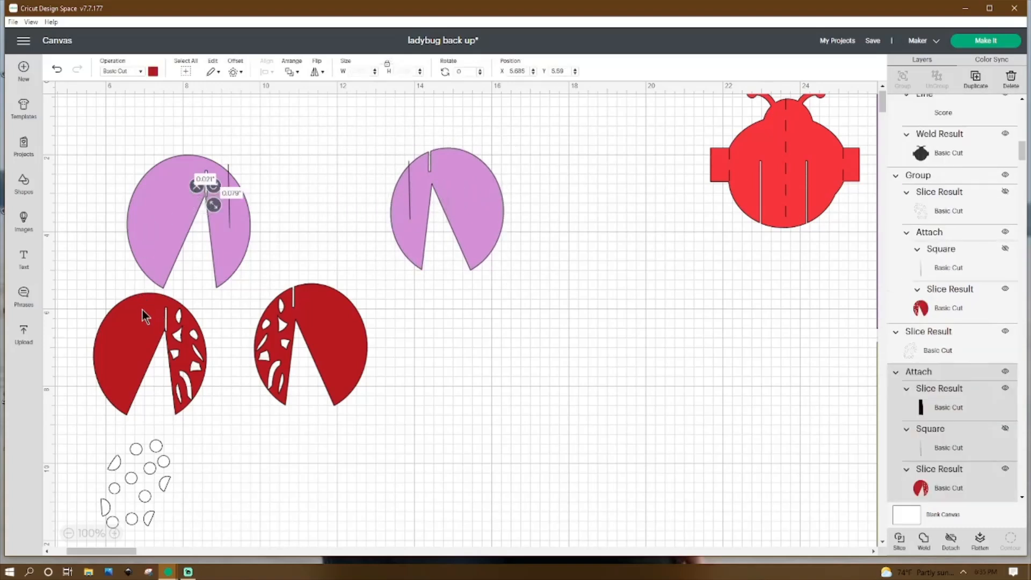
pyautogui.click(236, 185)
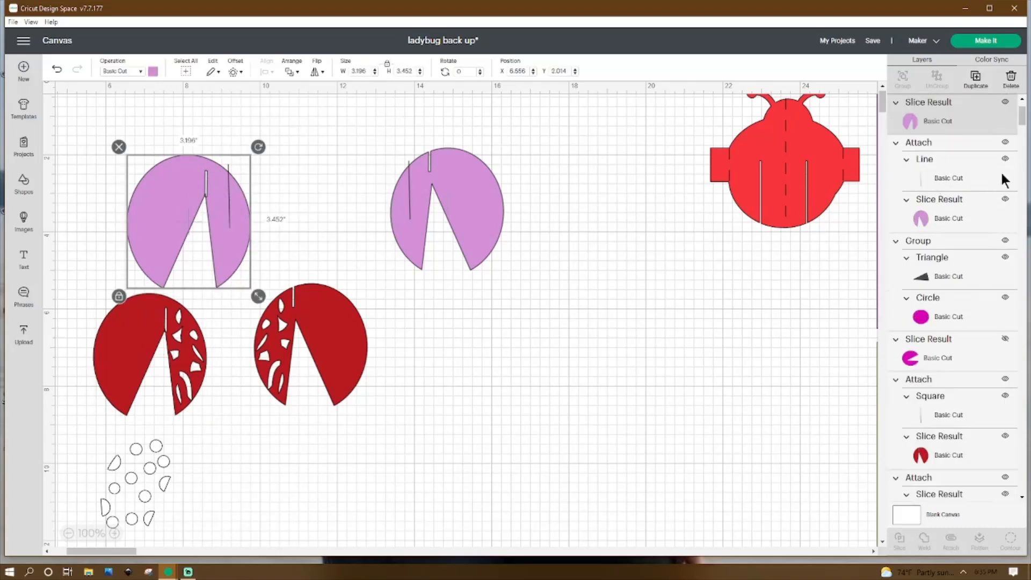
pyautogui.moveTo(313, 145); pyautogui.dragTo(168, 219)
pyautogui.click(910, 80)
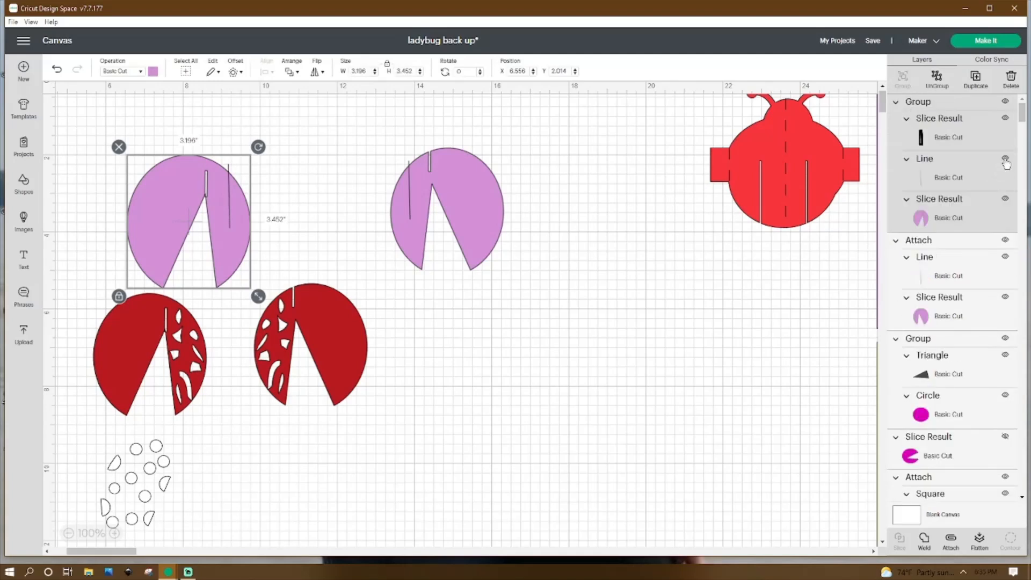
# With its line temporarily hidden, resize the grouped left light purple notched circle to W 2.927, H 3.162
pyautogui.click(1004, 158)
pyautogui.click(178, 331)
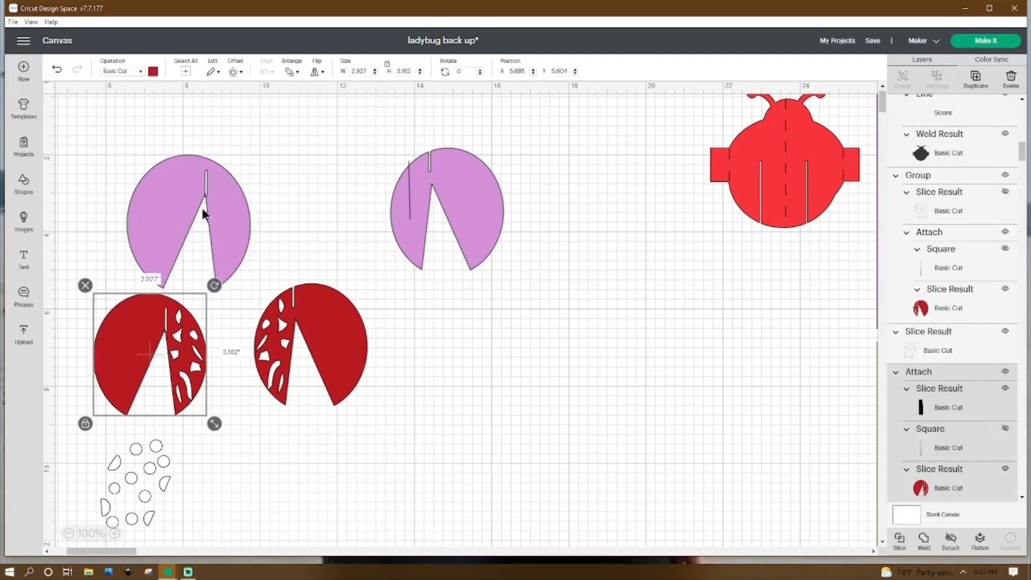
pyautogui.click(182, 188)
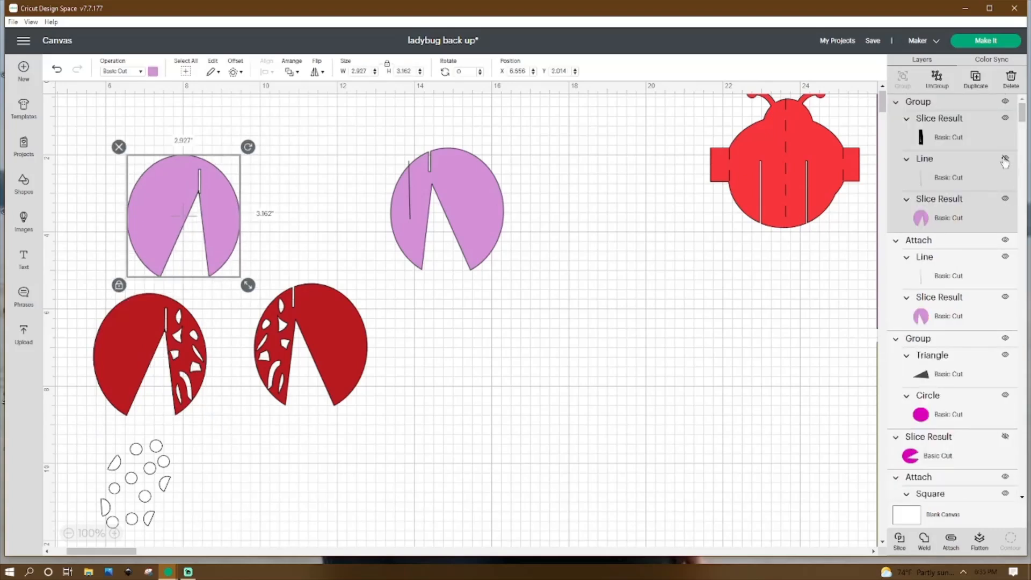
pyautogui.click(1004, 159)
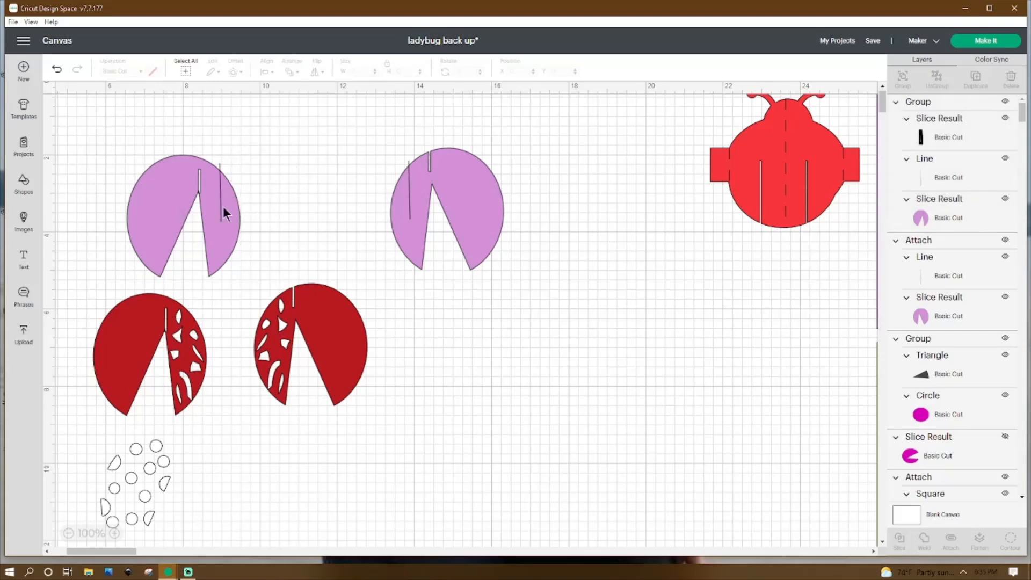
# Move the left red patterned notched circle up beside the light purple notched circles
pyautogui.click(192, 342)
pyautogui.moveTo(192, 342); pyautogui.dragTo(188, 230)
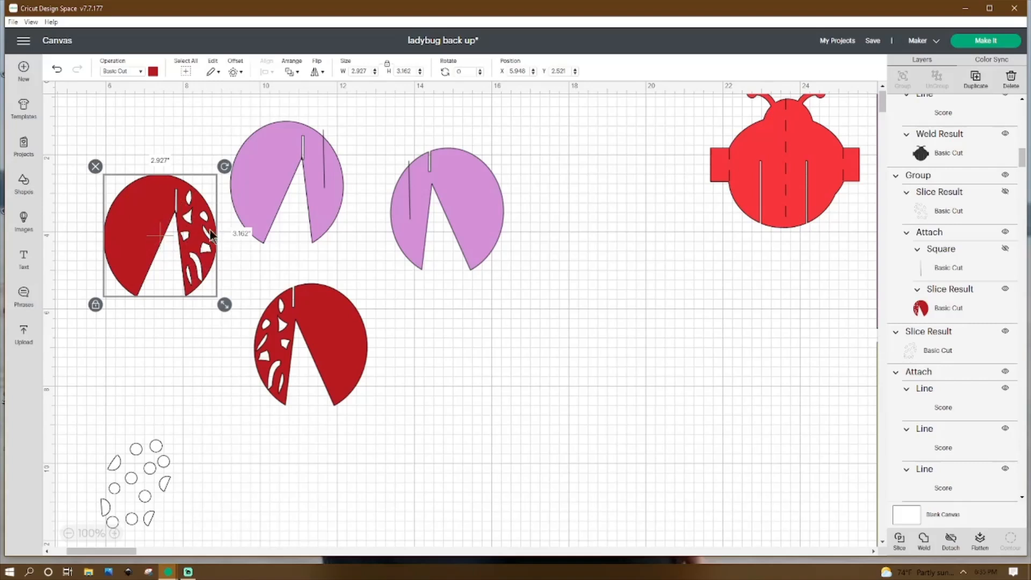
pyautogui.moveTo(212, 215); pyautogui.dragTo(278, 157)
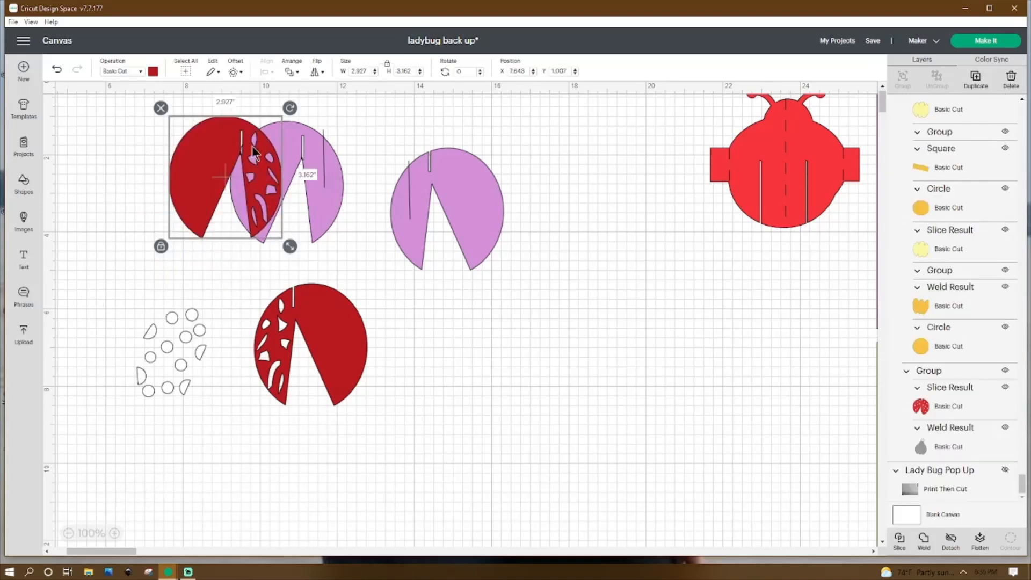
pyautogui.moveTo(258, 165); pyautogui.dragTo(176, 203)
# Group the cluster of small circles with the left red notched circle and move both red pieces to open canvas
pyautogui.moveTo(173, 342); pyautogui.dragTo(154, 130)
pyautogui.moveTo(227, 103); pyautogui.dragTo(198, 344)
pyautogui.click(903, 80)
pyautogui.moveTo(332, 339); pyautogui.dragTo(818, 296)
pyautogui.moveTo(144, 344); pyautogui.dragTo(670, 311)
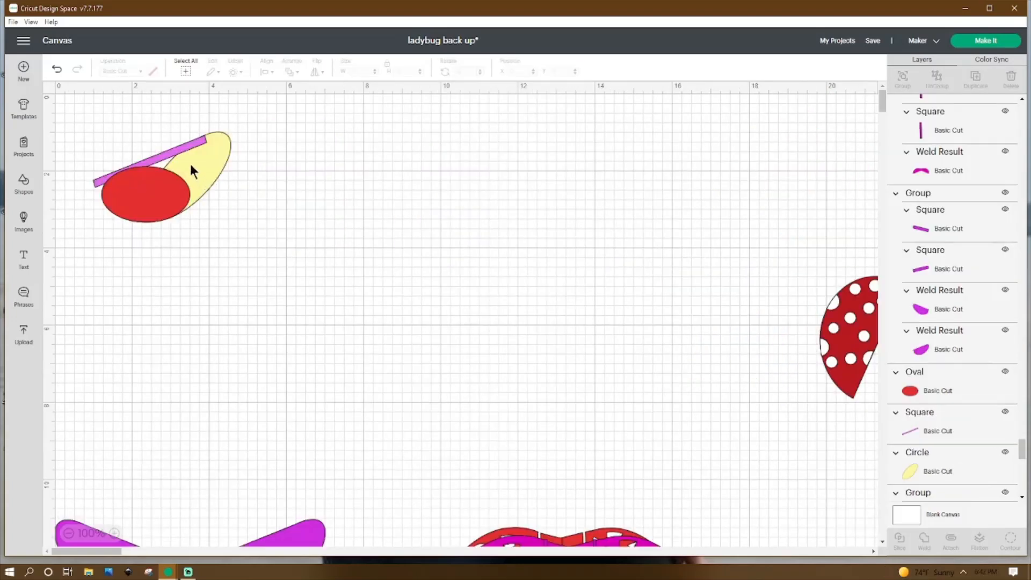
# Insert a basic circle beside the yellow ellipse, red oval and thin purple rectangle
pyautogui.click(192, 170)
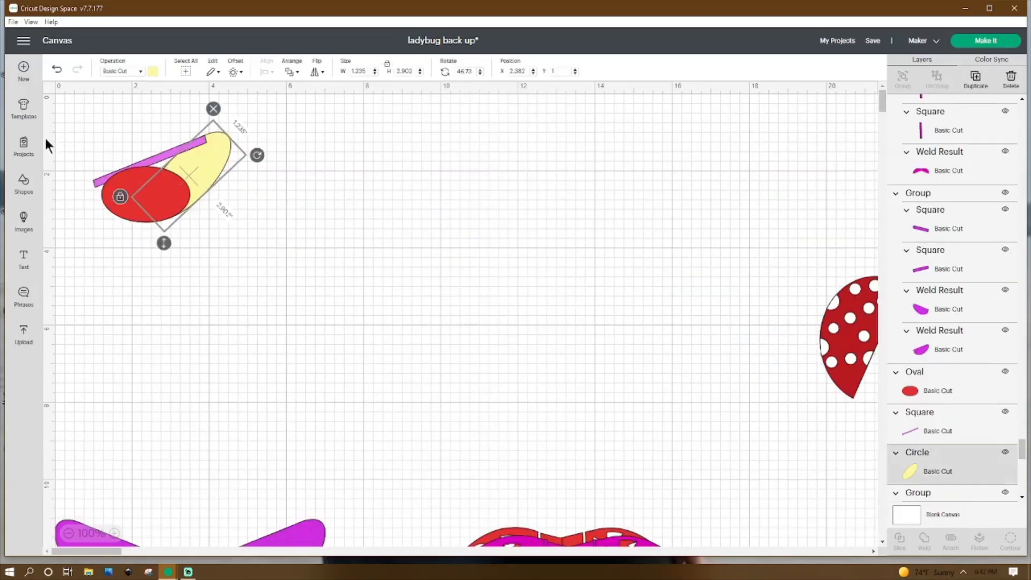
pyautogui.click(24, 182)
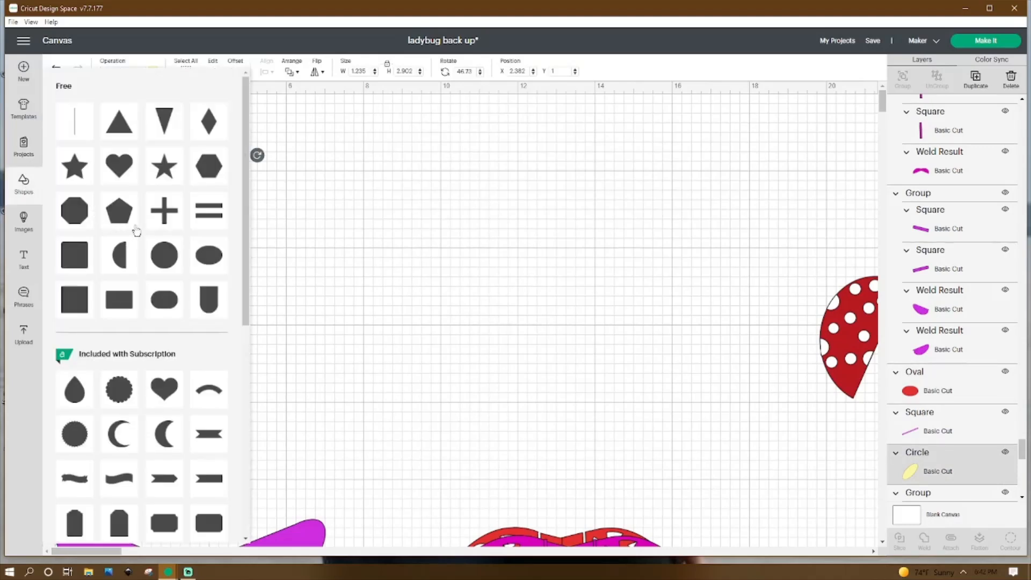
pyautogui.click(163, 255)
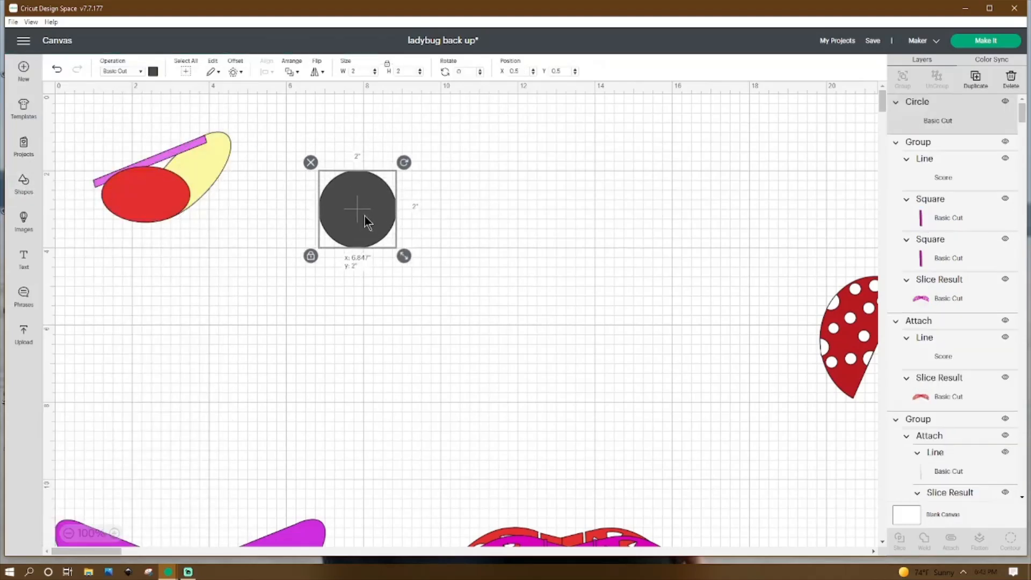
# Weld the yellow ellipse, red oval and thin purple rectangle into one wing shape
pyautogui.click(208, 177)
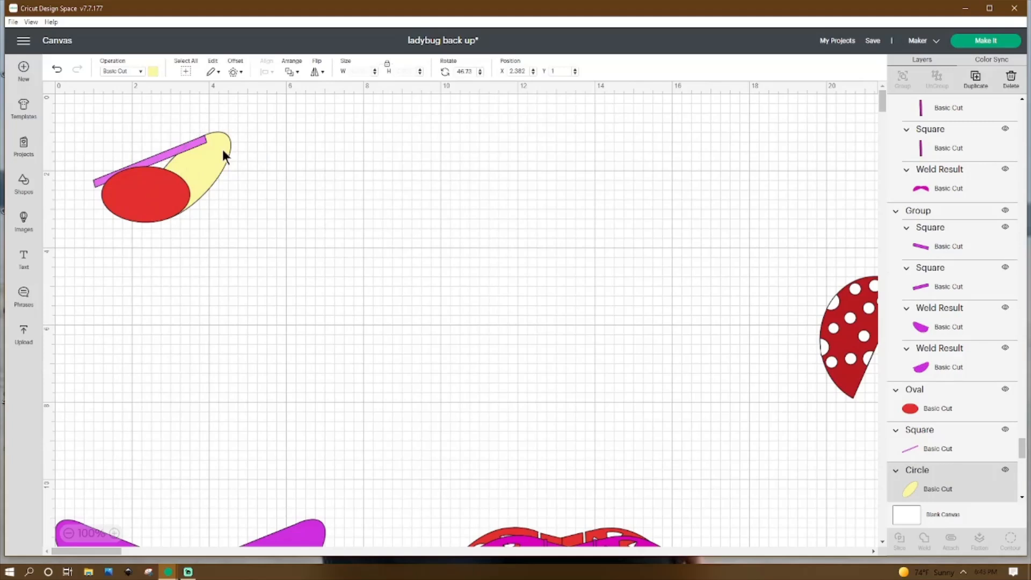
pyautogui.click(223, 150)
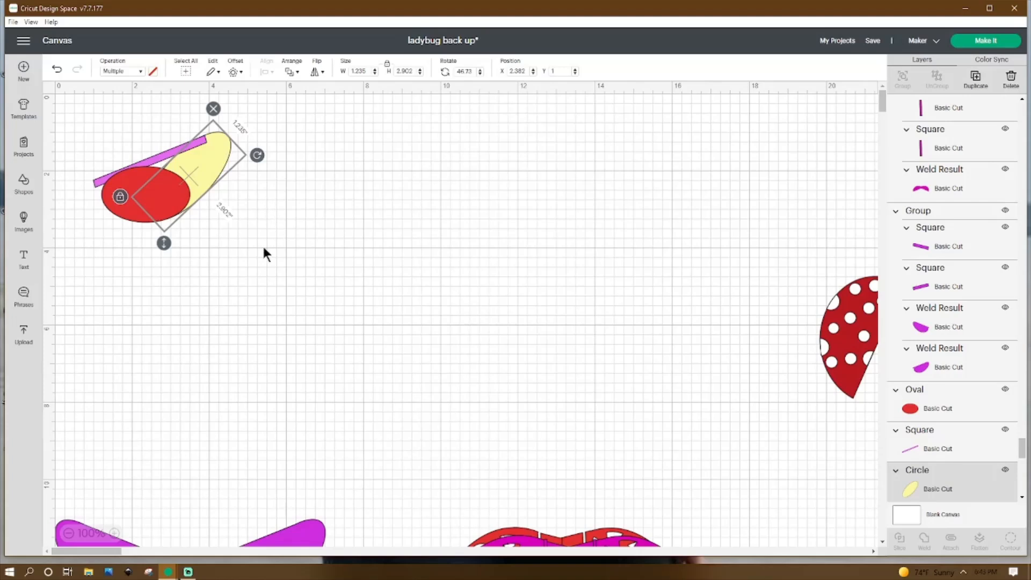
pyautogui.click(128, 212)
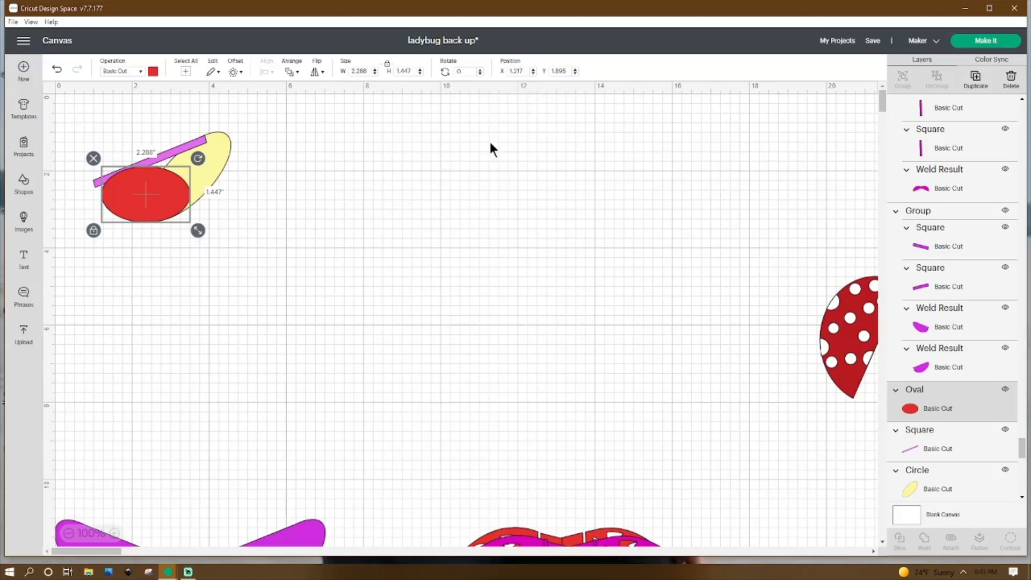
pyautogui.click(171, 149)
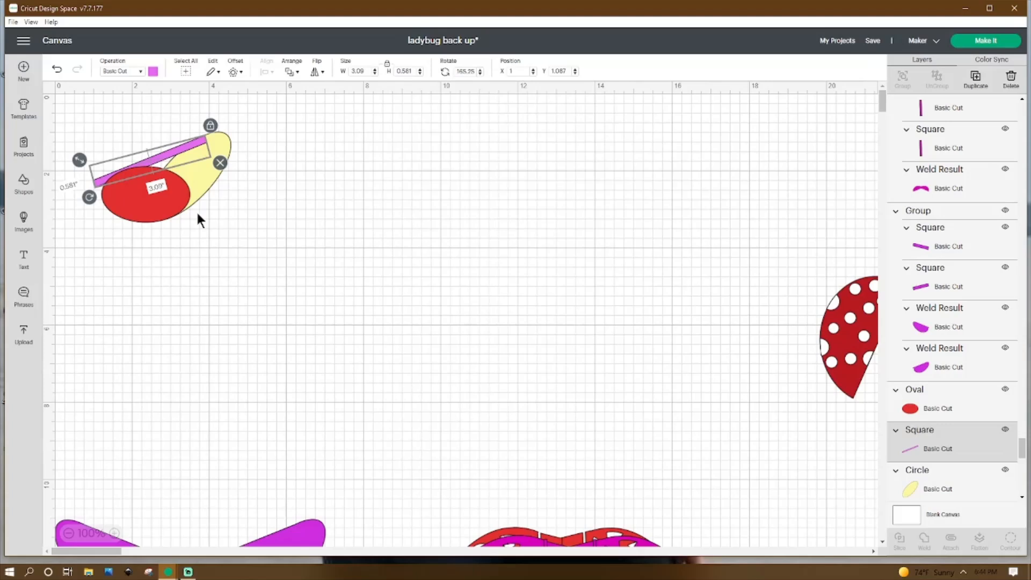
pyautogui.click(405, 187)
pyautogui.moveTo(298, 103); pyautogui.dragTo(104, 282)
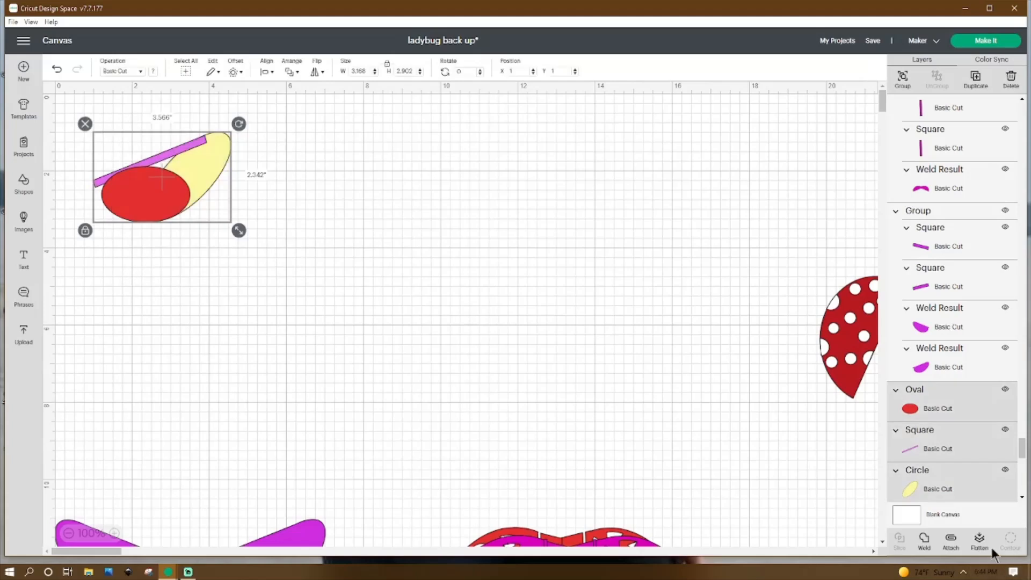
pyautogui.click(919, 537)
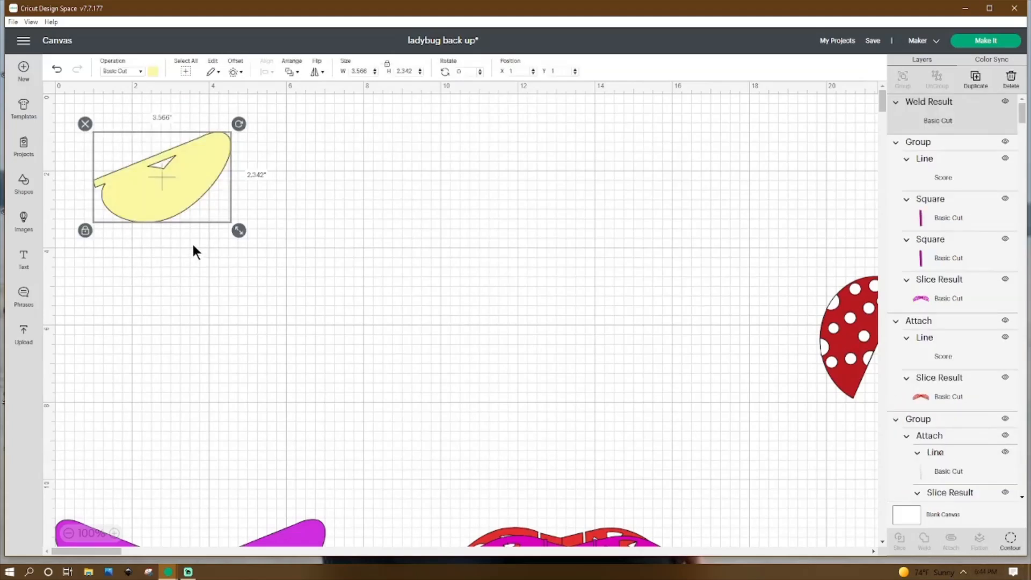
# Hide the small triangular cutout contour inside the yellow welded wing
pyautogui.click(1009, 539)
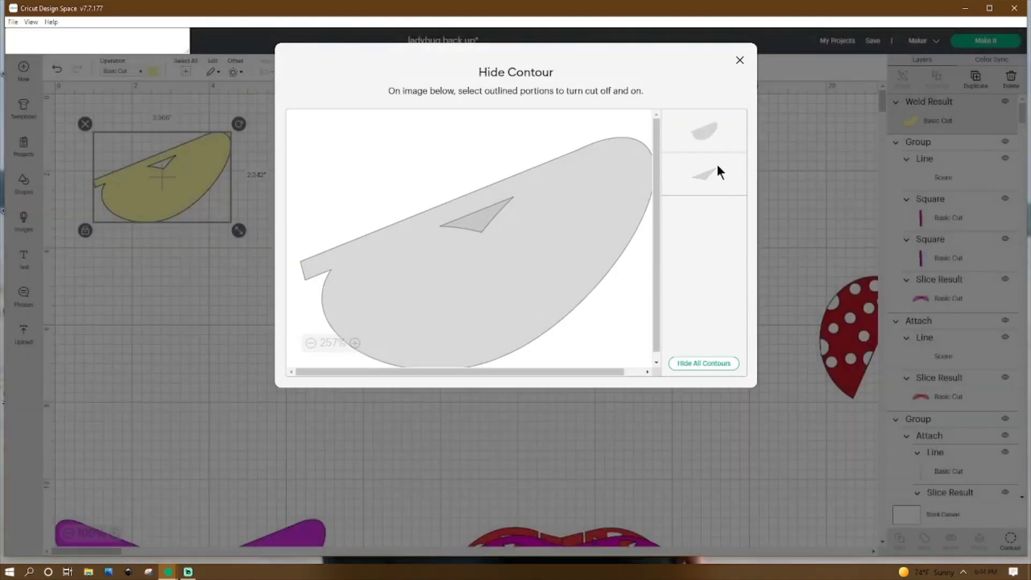
pyautogui.click(720, 167)
pyautogui.click(740, 60)
# Duplicate the left purple wing, flip the copy horizontally and move it out onto open canvas beside the original
pyautogui.click(136, 180)
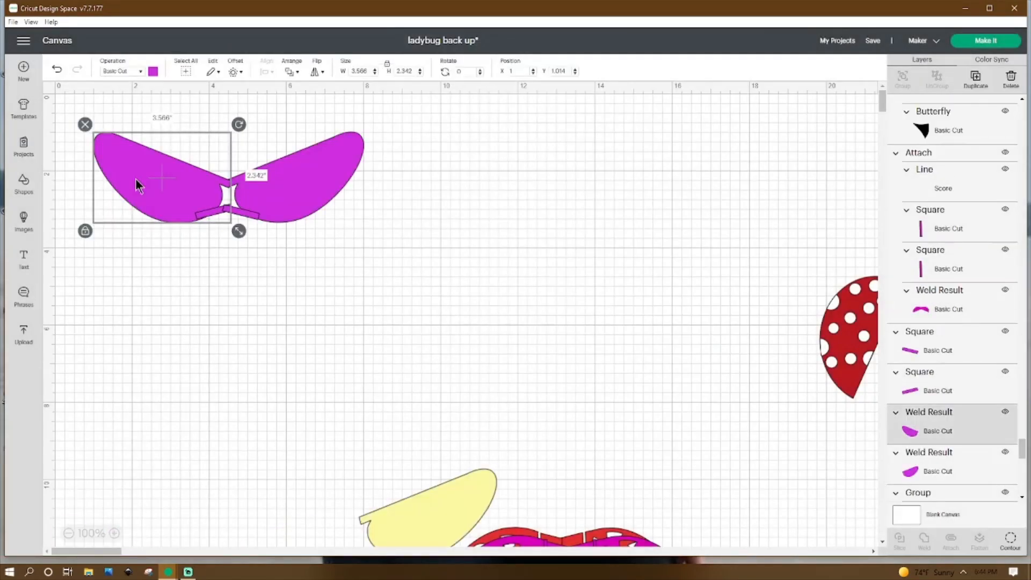
pyautogui.rightClick(136, 181)
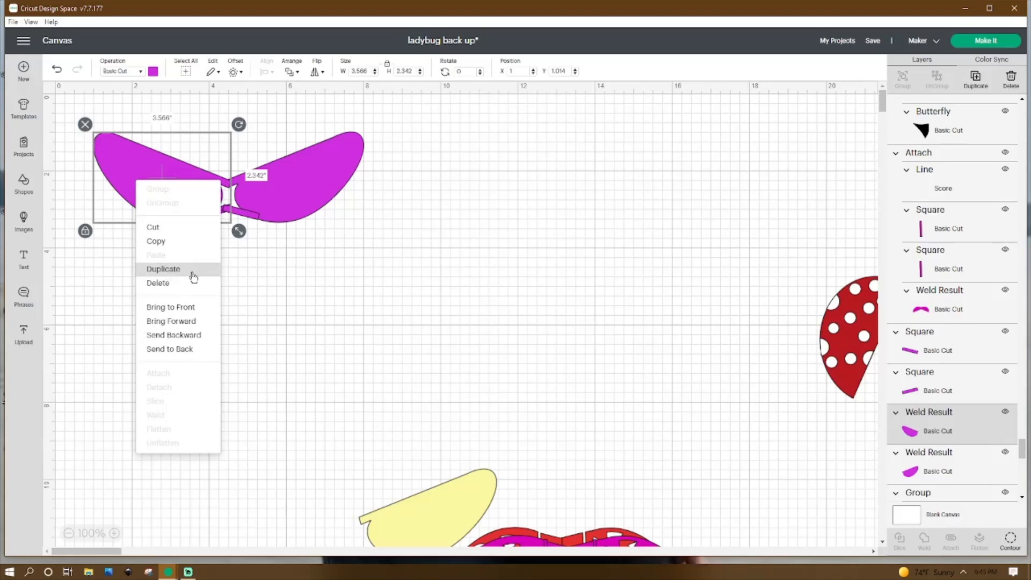
pyautogui.click(175, 269)
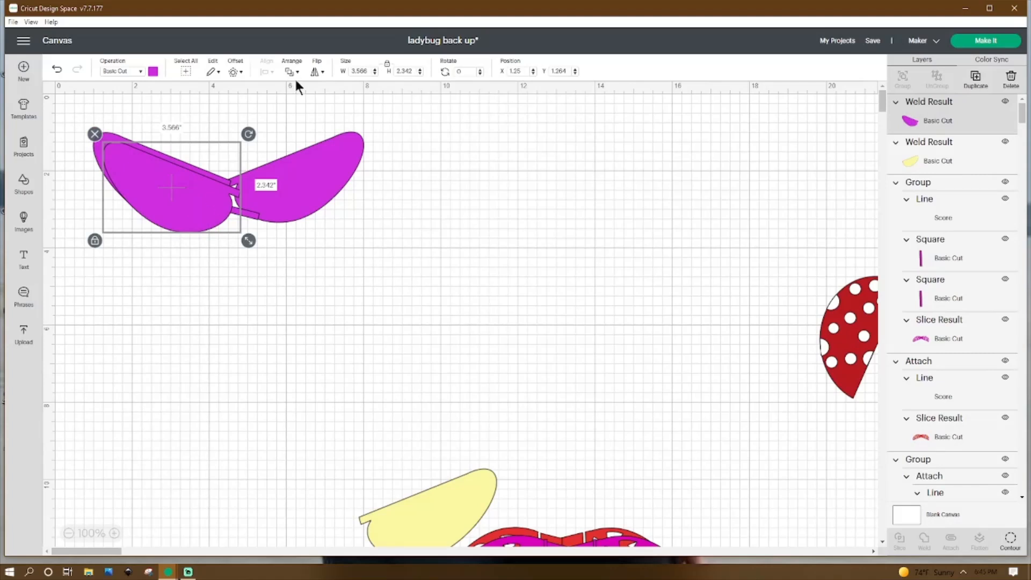
pyautogui.click(322, 70)
pyautogui.click(354, 86)
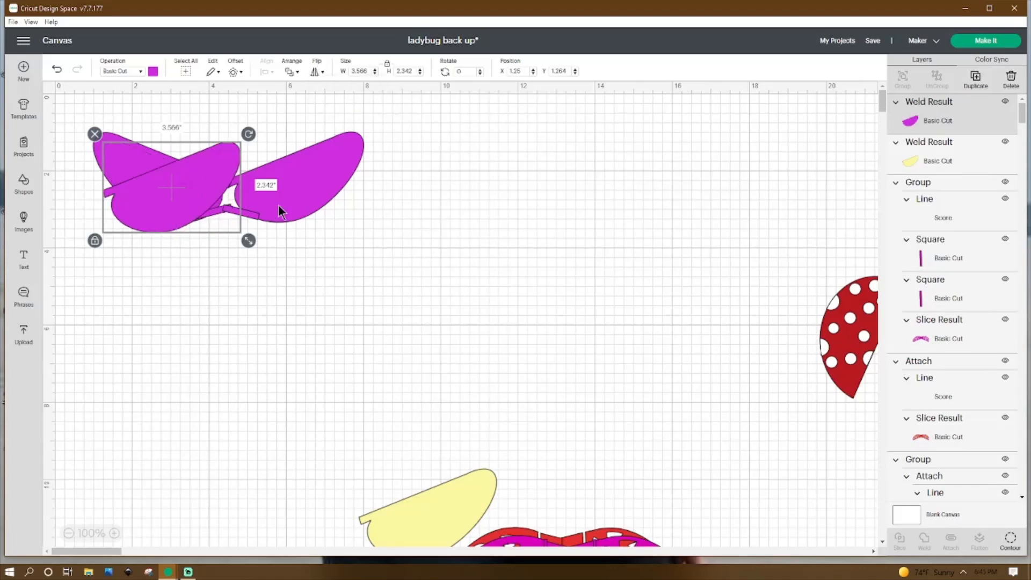
pyautogui.moveTo(170, 188); pyautogui.dragTo(419, 240)
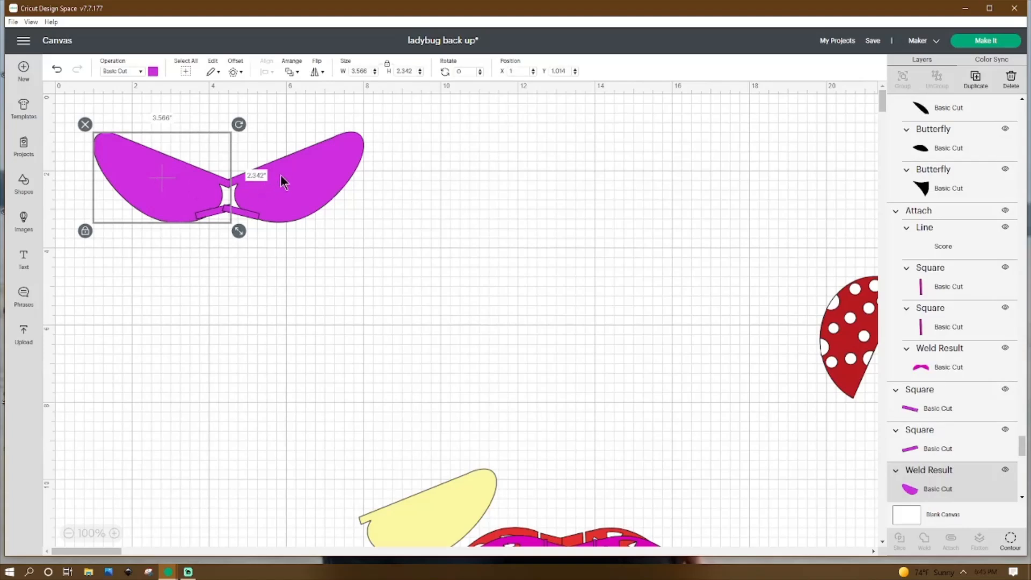
# Weld the two purple wings and the two small connecting rectangles between them into one shape
pyautogui.click(308, 173)
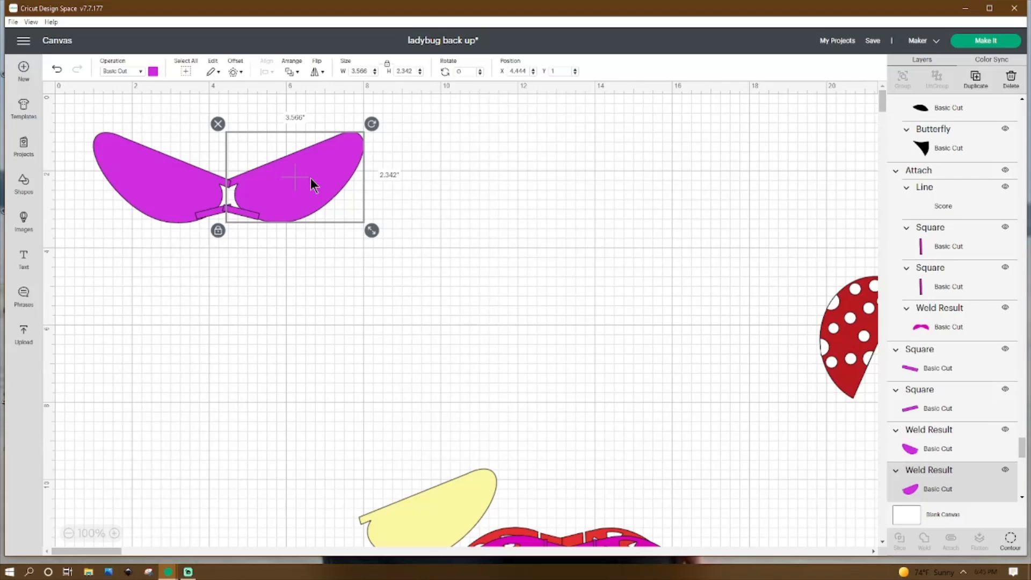
pyautogui.click(215, 258)
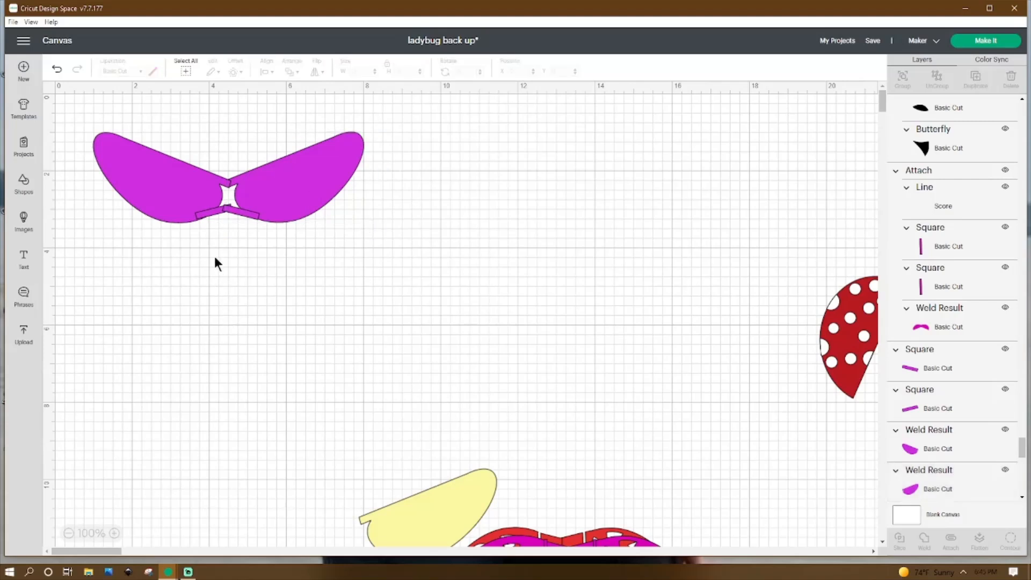
pyautogui.click(207, 217)
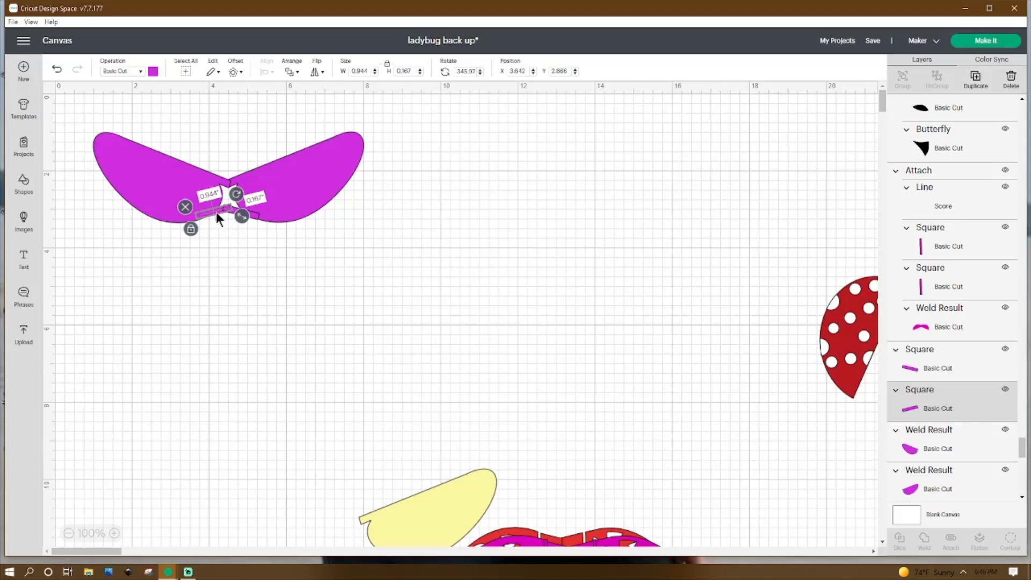
pyautogui.click(252, 215)
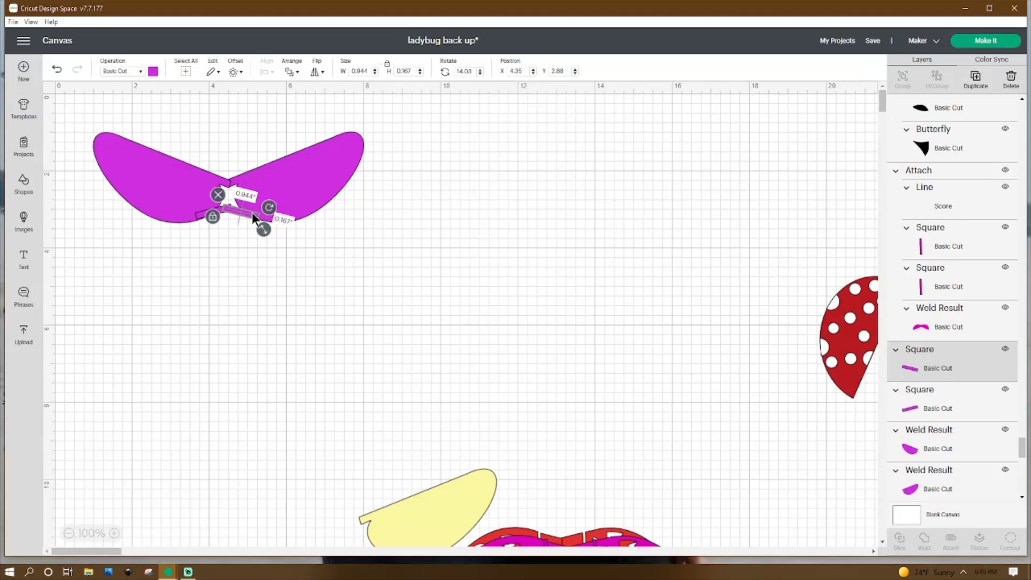
pyautogui.click(250, 267)
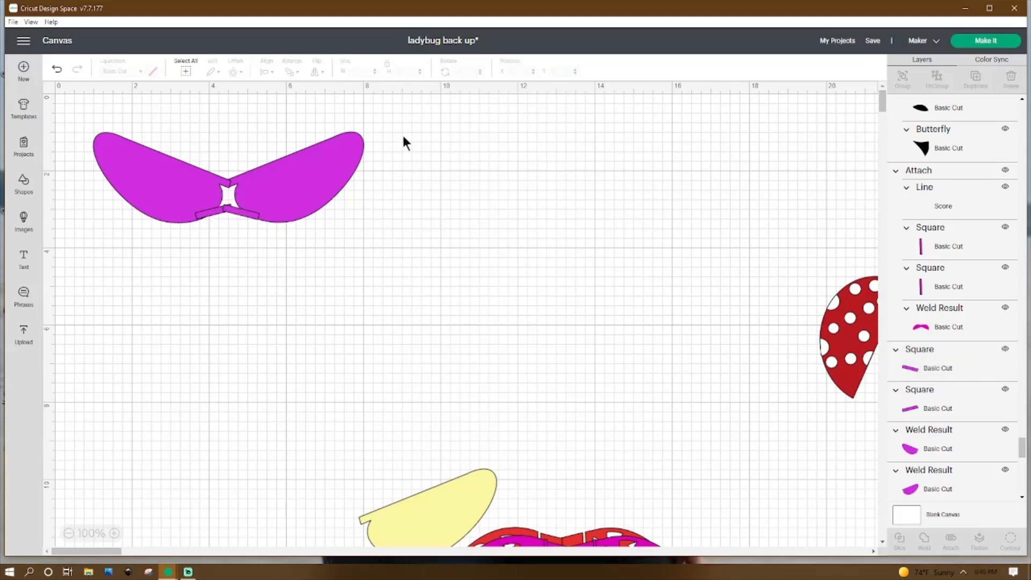
pyautogui.moveTo(410, 110); pyautogui.dragTo(94, 236)
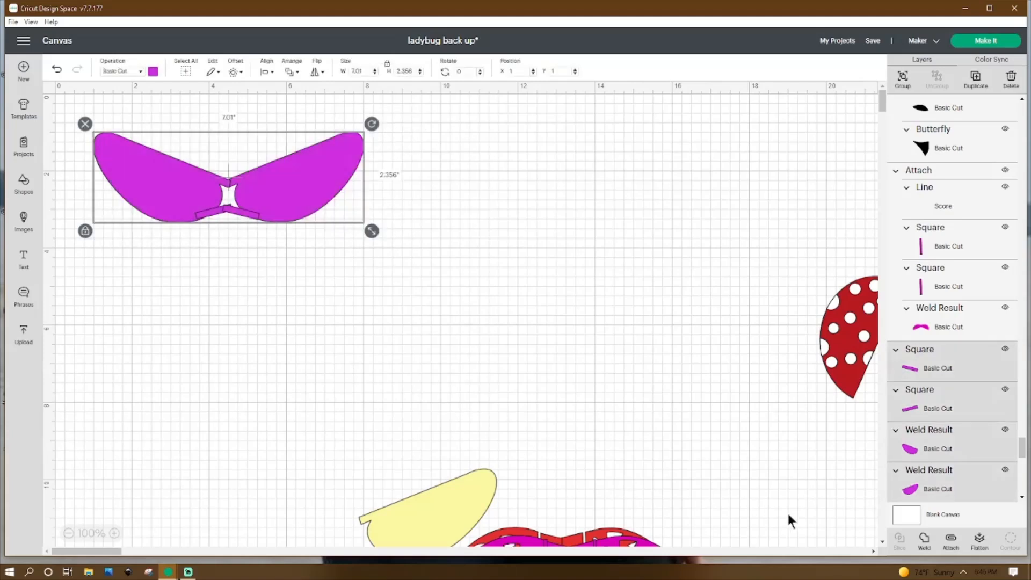
pyautogui.click(926, 545)
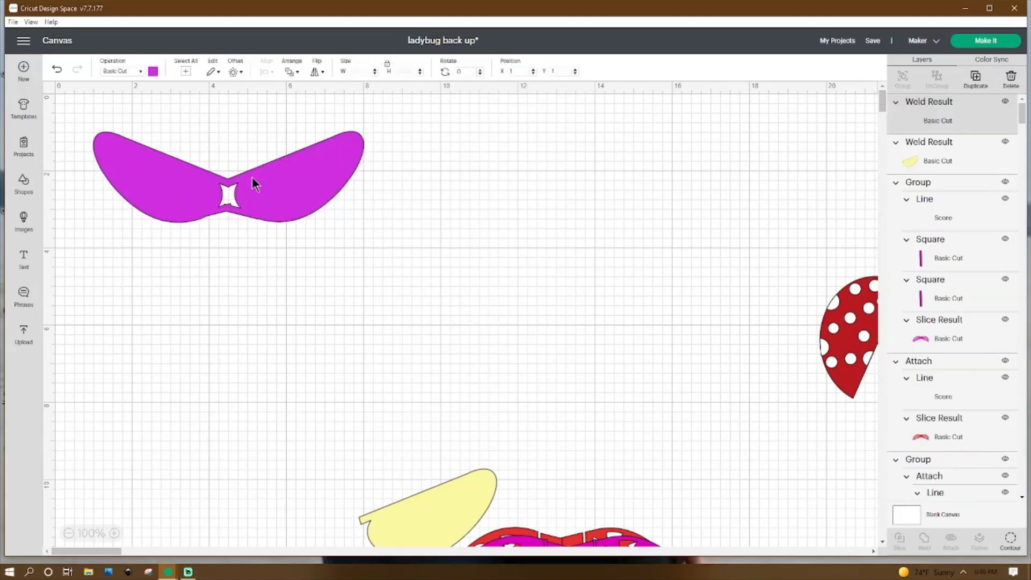
# Hide the small star-like cutout contour in the centre of the welded purple wings
pyautogui.click(1009, 539)
pyautogui.click(480, 196)
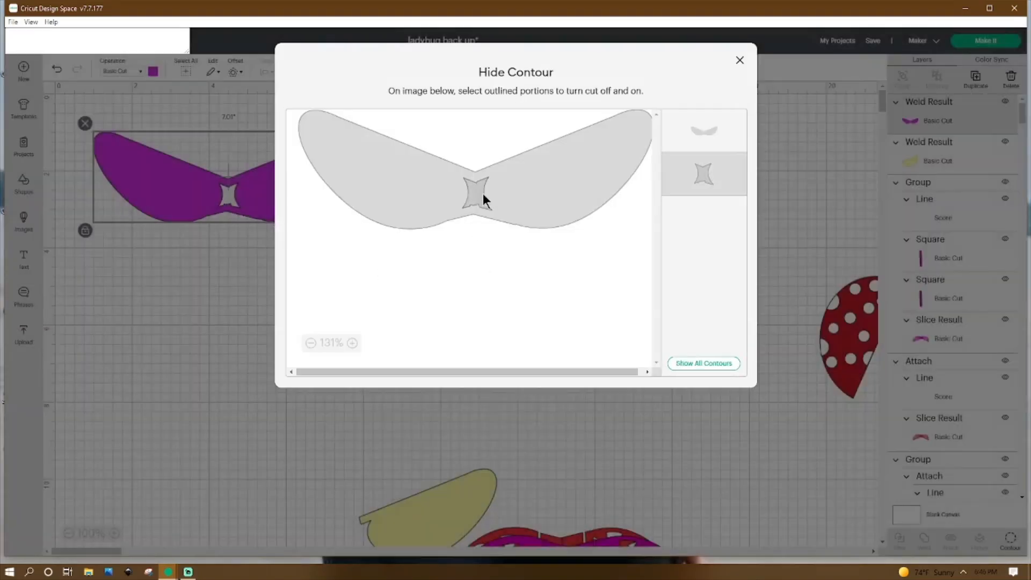
pyautogui.click(739, 60)
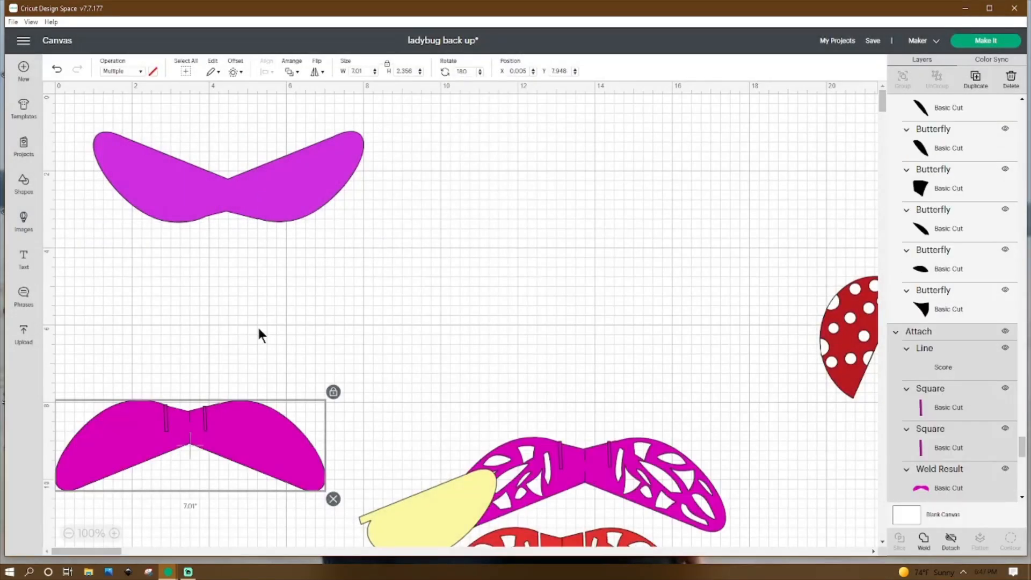
# Flip the welded purple wings horizontally and vertically, and shift them slightly down the canvas
pyautogui.click(234, 184)
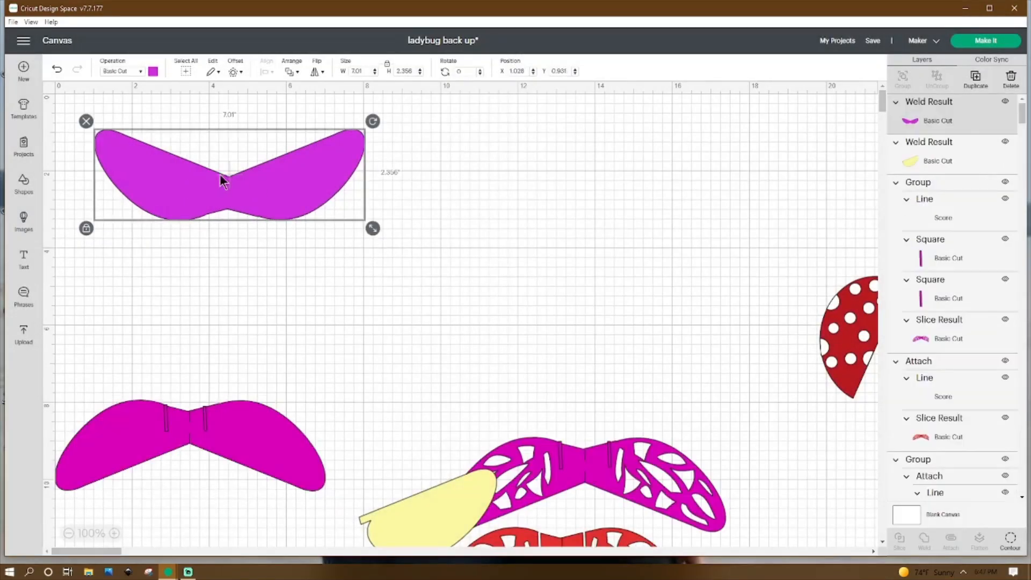
pyautogui.click(317, 71)
pyautogui.click(354, 85)
pyautogui.click(317, 71)
pyautogui.click(346, 100)
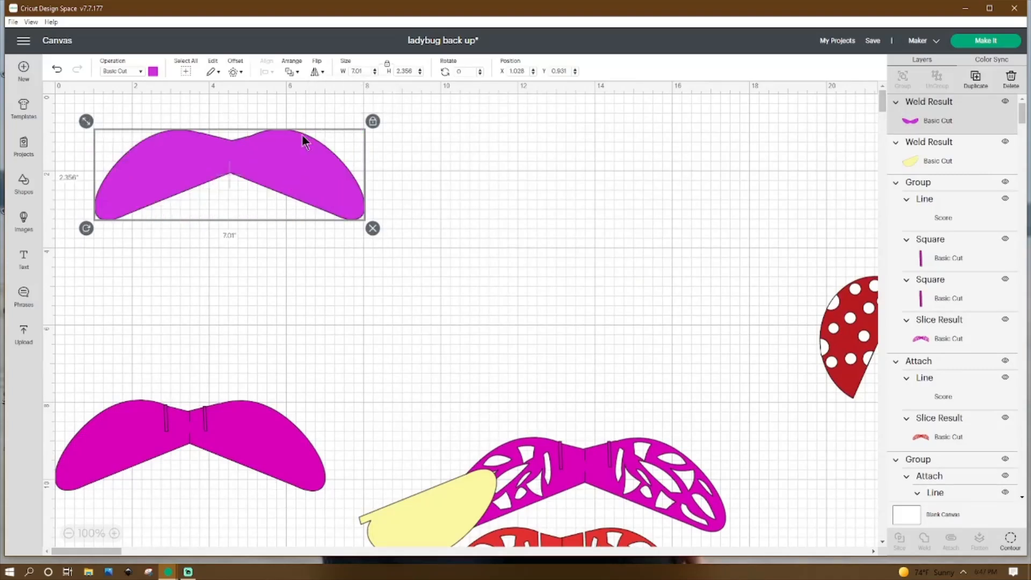
pyautogui.moveTo(279, 169); pyautogui.dragTo(265, 228)
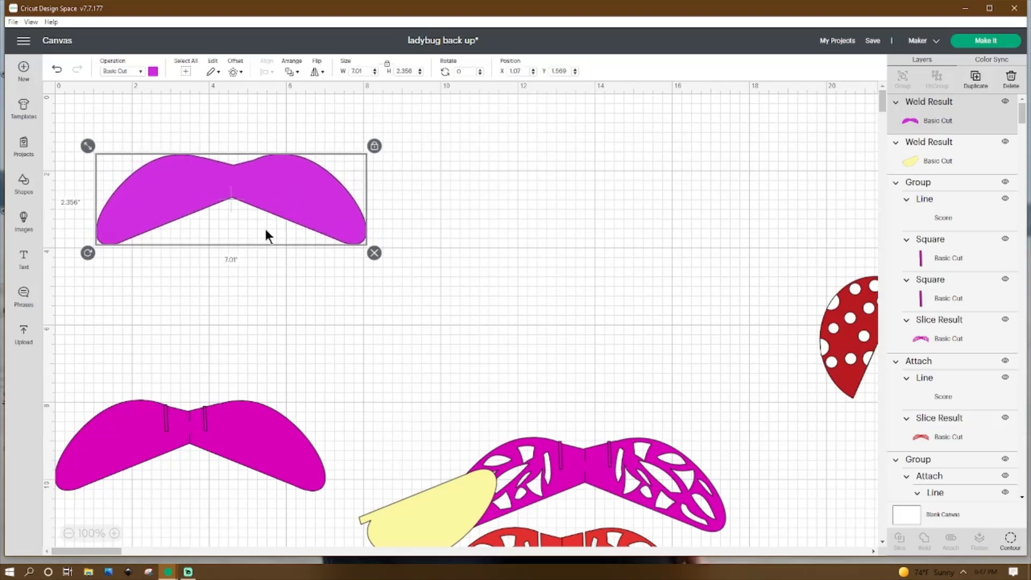
pyautogui.click(215, 229)
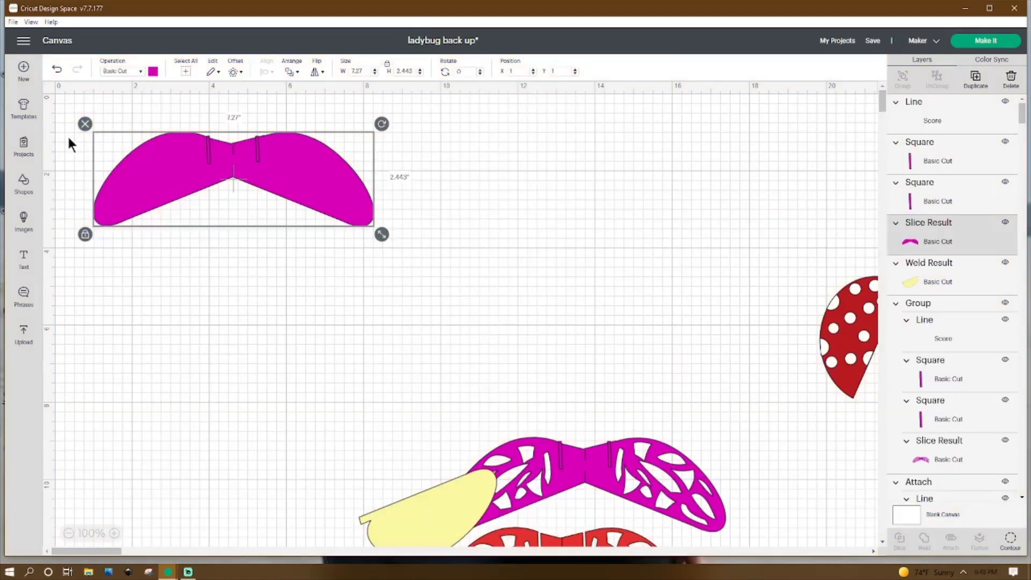
# Weld the two thin slot rectangles on the purple wing piece into a single shape
pyautogui.click(209, 150)
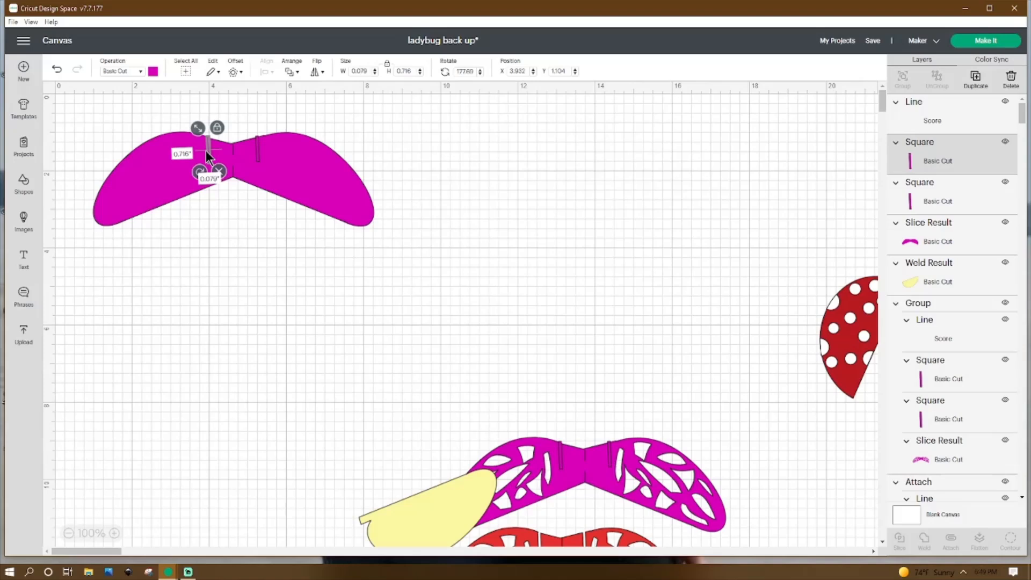
pyautogui.click(258, 155)
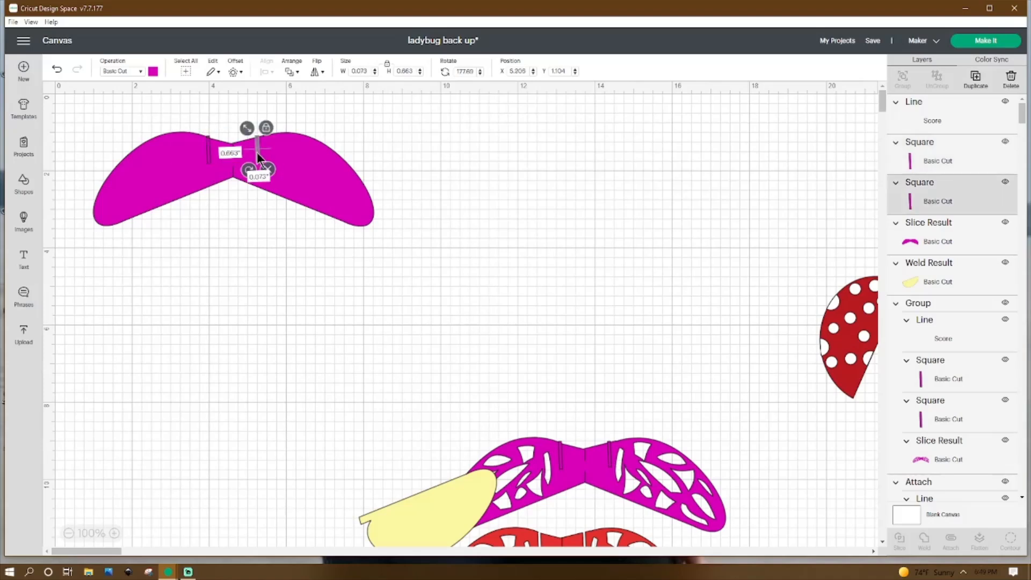
pyautogui.click(208, 155)
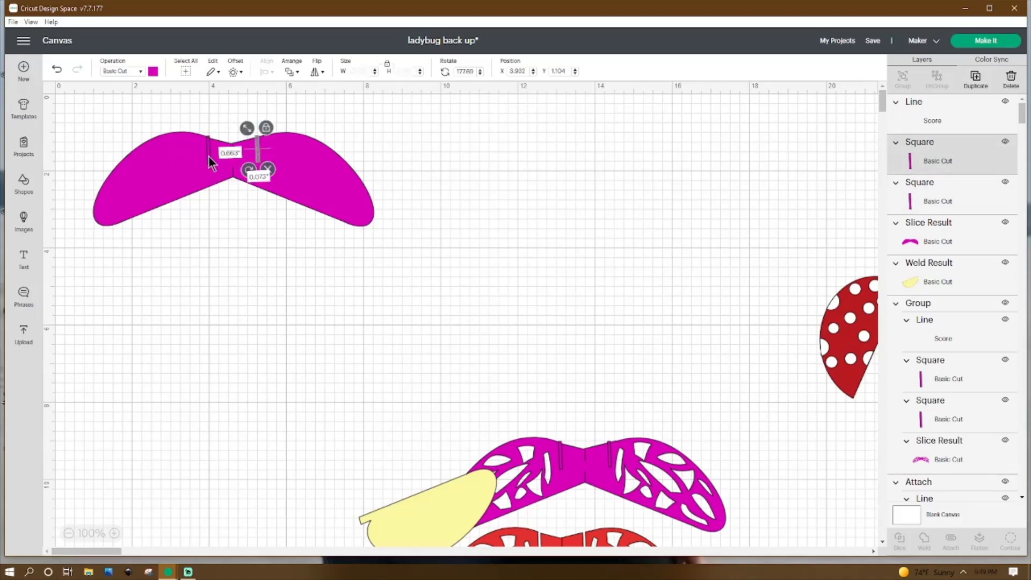
pyautogui.click(260, 153)
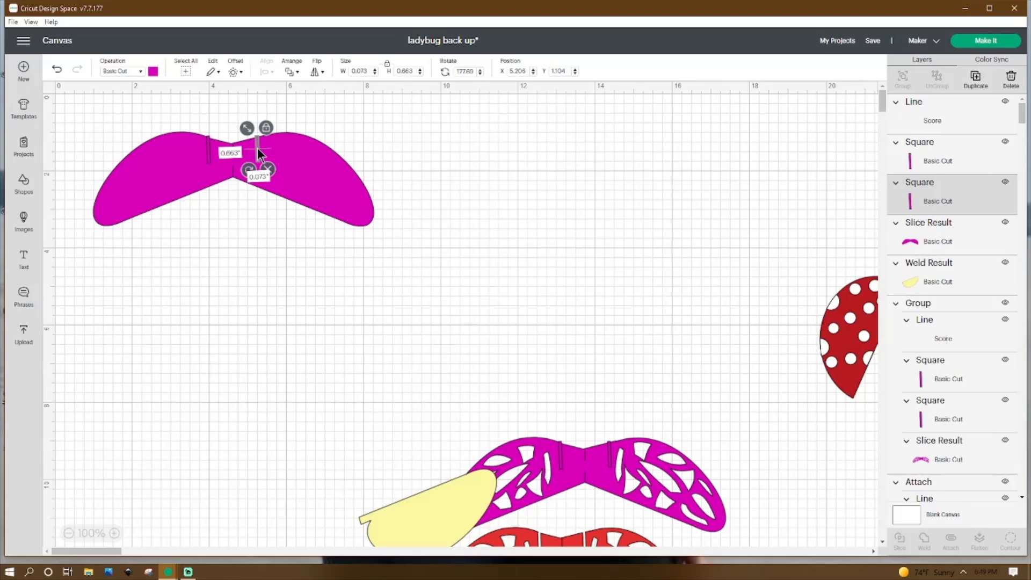
pyautogui.keyDown('shift'); pyautogui.click(208, 154); pyautogui.keyUp('shift')
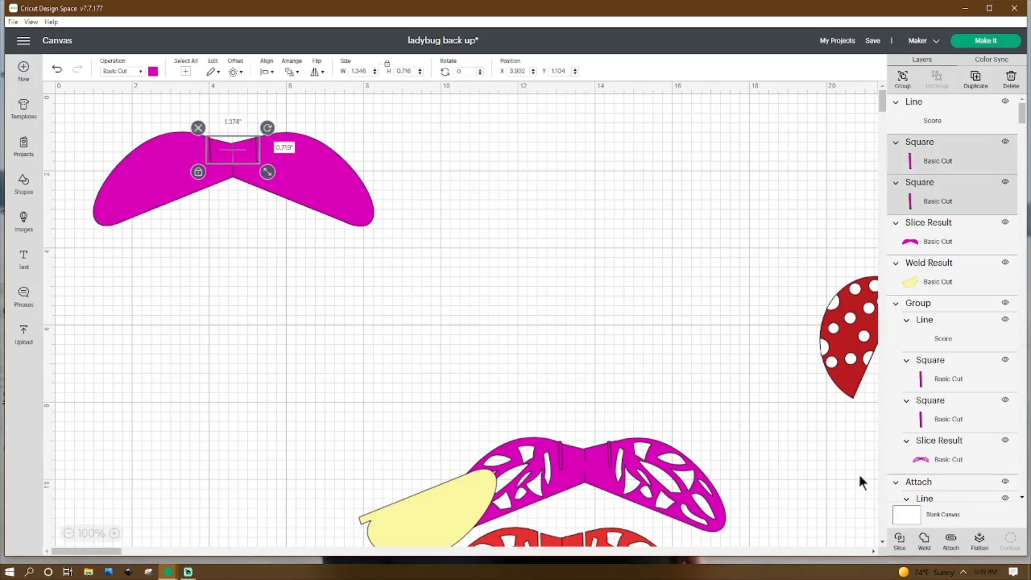
pyautogui.click(925, 545)
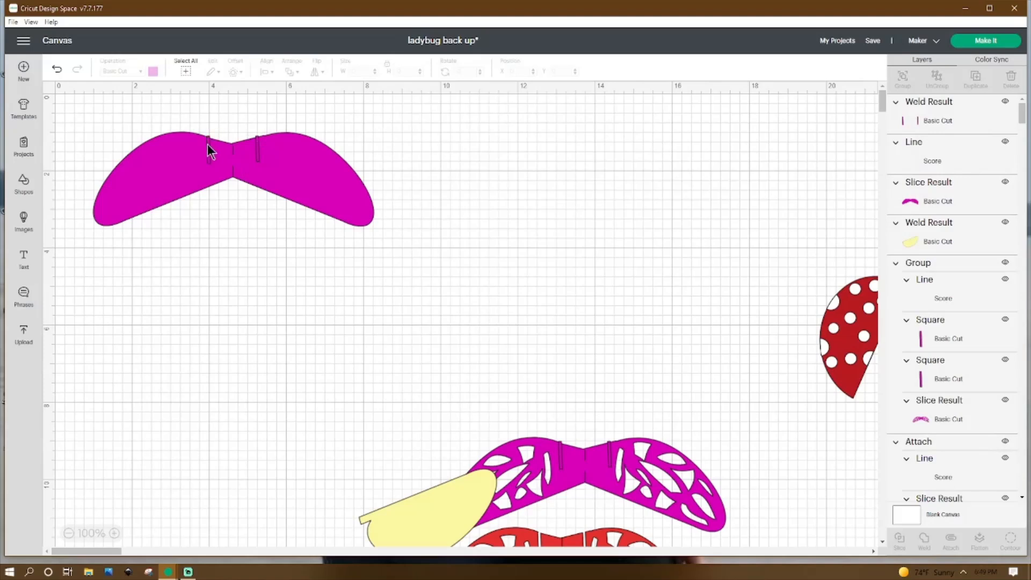
# Slice the welded pair of slots out of the purple wing piece
pyautogui.click(208, 145)
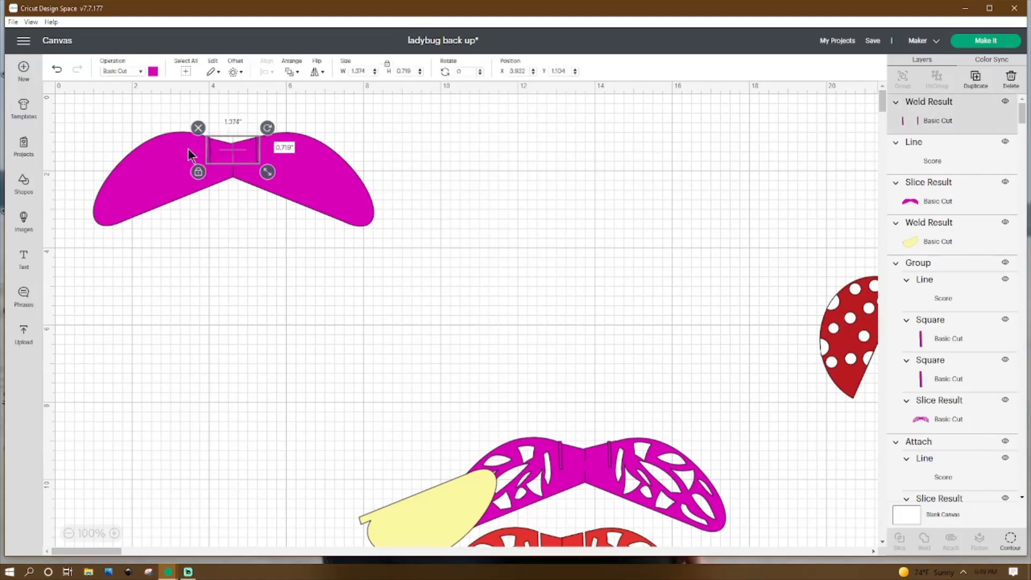
pyautogui.keyDown('shift'); pyautogui.click(144, 171); pyautogui.keyUp('shift')
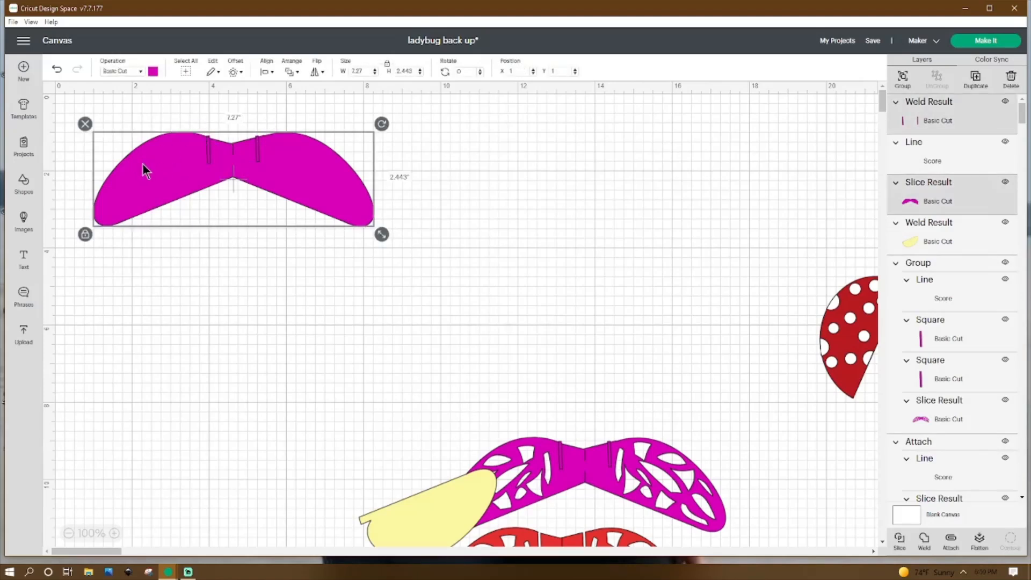
pyautogui.click(900, 541)
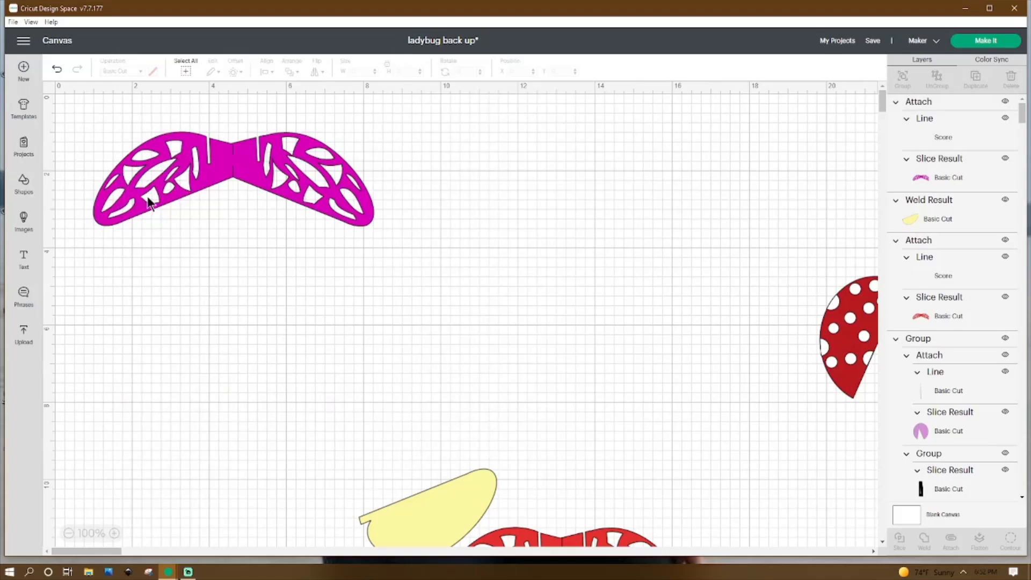
# Insert a pennant shape and place it on open canvas just below the patterned purple wings
pyautogui.click(24, 183)
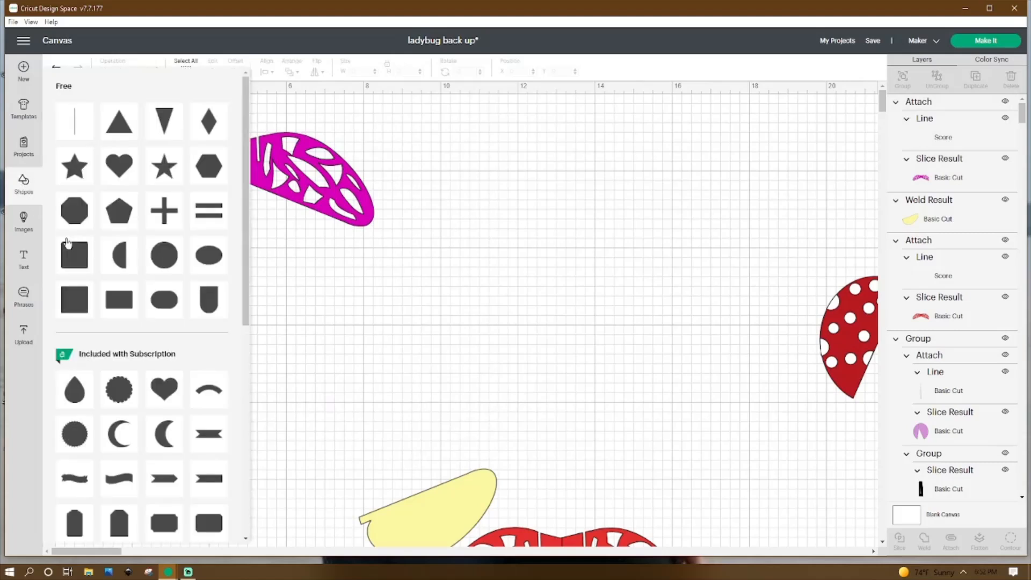
pyautogui.click(210, 299)
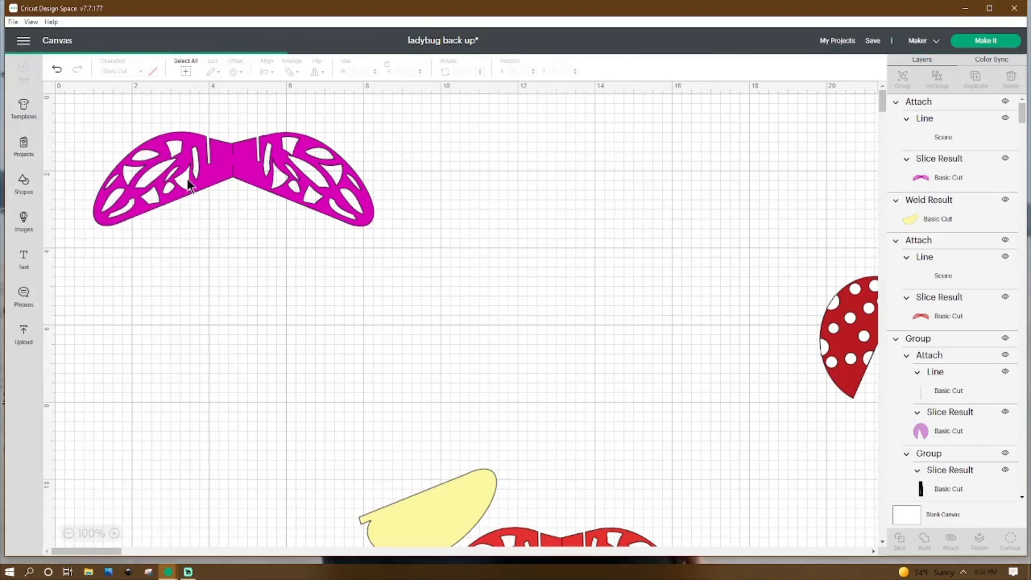
pyautogui.moveTo(122, 188); pyautogui.dragTo(241, 317)
pyautogui.moveTo(265, 352); pyautogui.dragTo(277, 374)
# Insert a diamond shape and place it overlapping the rounded lower end of the pennant
pyautogui.click(24, 184)
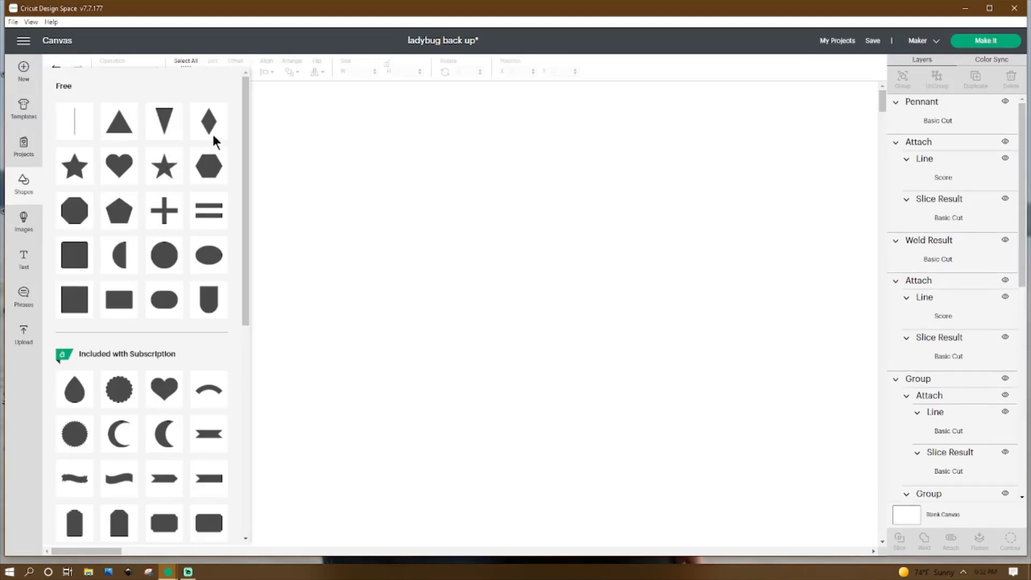
pyautogui.click(214, 137)
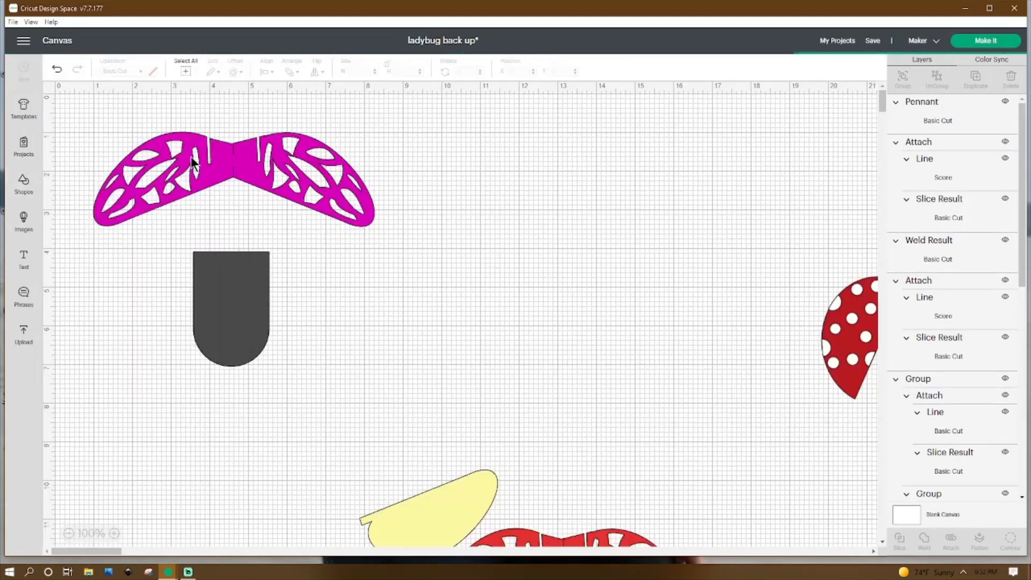
pyautogui.moveTo(102, 161); pyautogui.dragTo(217, 376)
# Slice the pennant with the overlapping diamond and pull the resulting pieces apart
pyautogui.click(347, 321)
pyautogui.moveTo(347, 321); pyautogui.dragTo(209, 367)
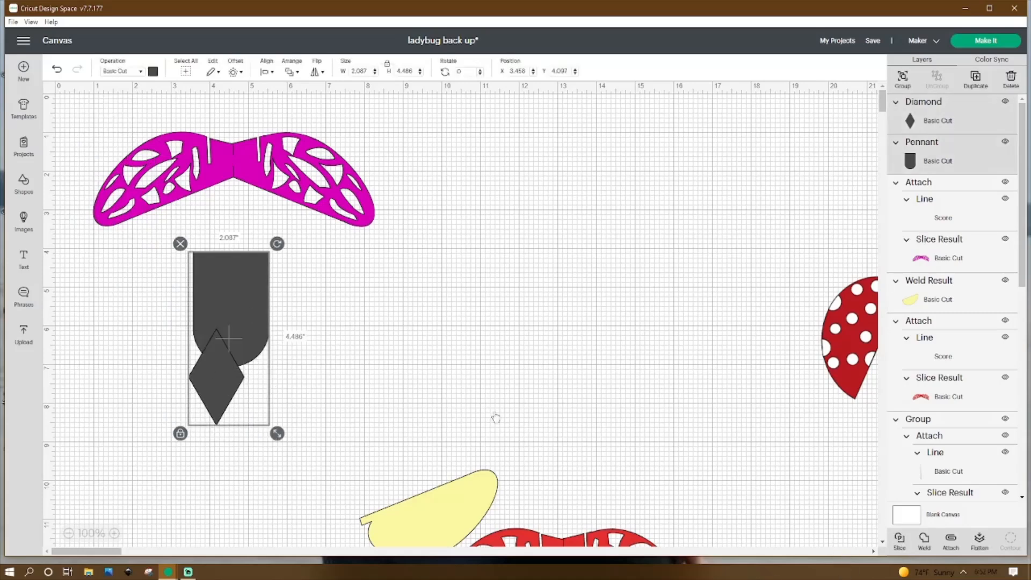
pyautogui.click(687, 469)
pyautogui.moveTo(235, 308); pyautogui.dragTo(335, 307)
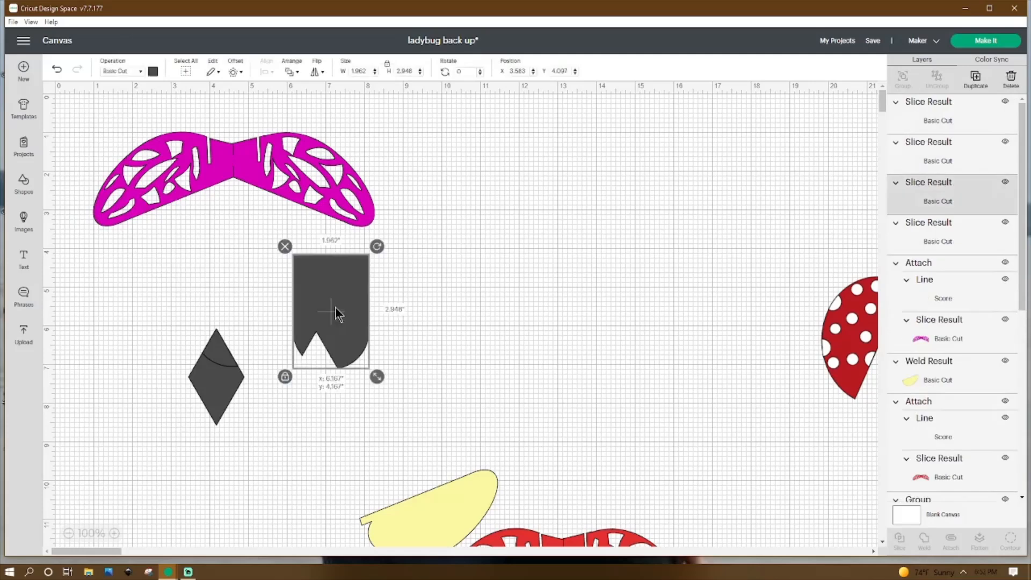
pyautogui.moveTo(224, 368); pyautogui.dragTo(359, 352)
pyautogui.click(218, 357)
pyautogui.moveTo(218, 356); pyautogui.dragTo(209, 267)
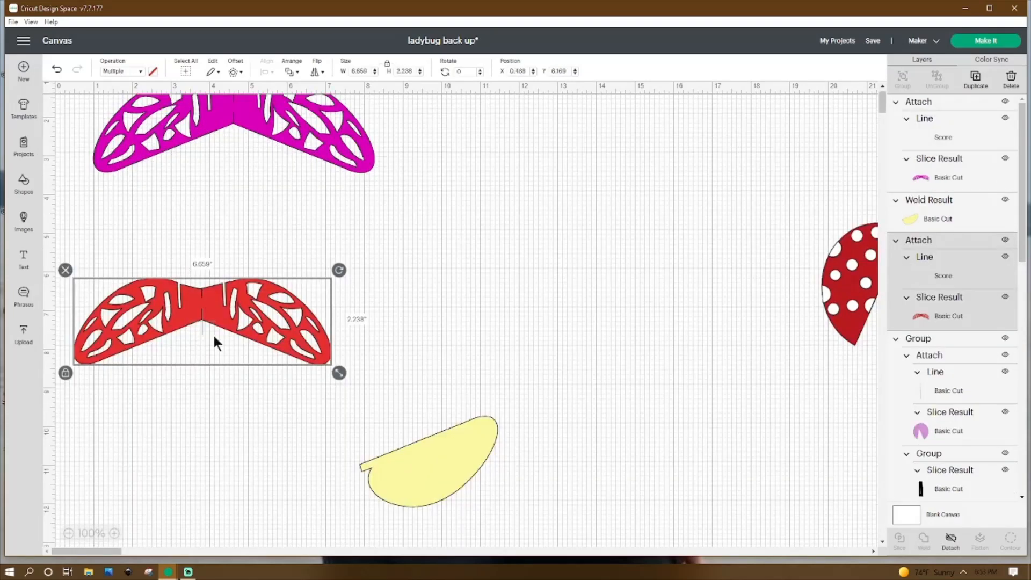
# Move the red patterned wing piece up to sit directly beneath the purple patterned wings
pyautogui.scroll(1, 212, 332)
pyautogui.moveTo(253, 358); pyautogui.dragTo(266, 300)
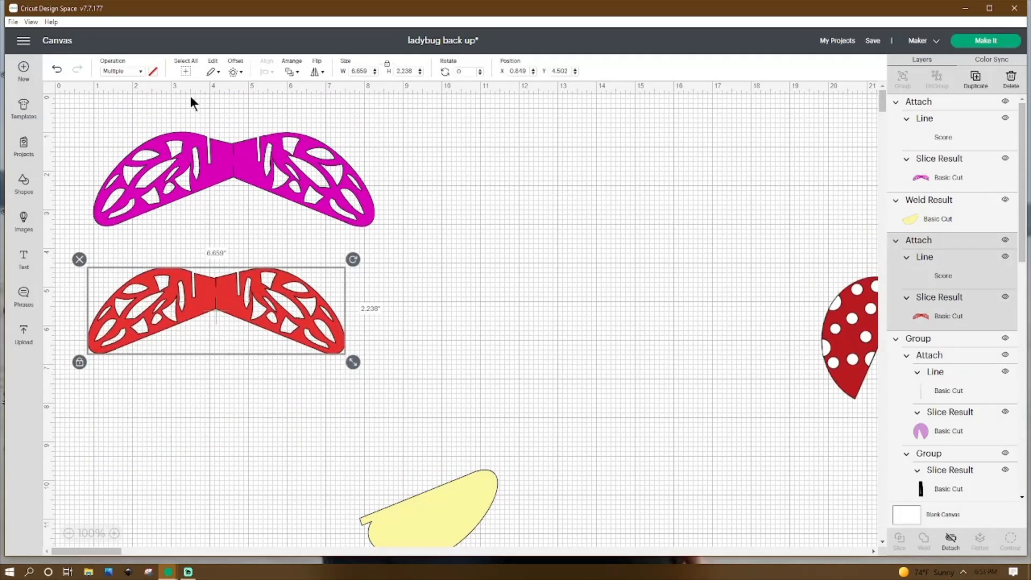
# Save the ladybug back up project
pyautogui.click(211, 180)
pyautogui.click(258, 290)
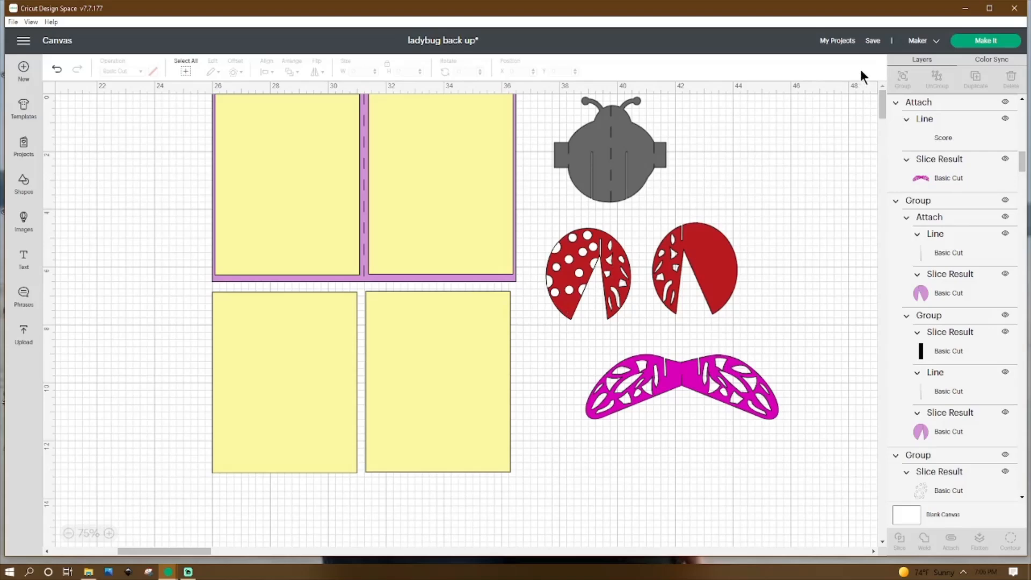
pyautogui.click(871, 42)
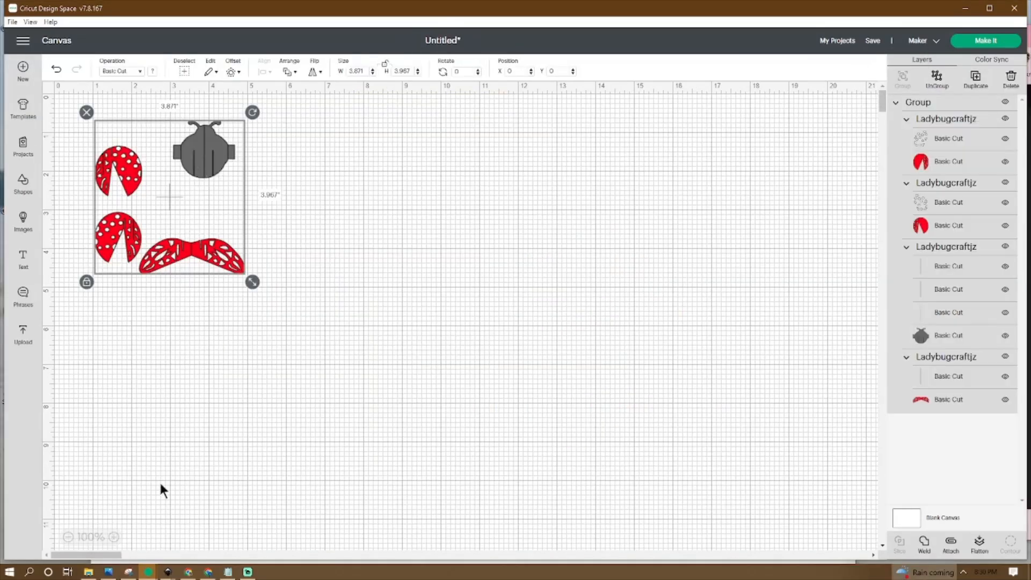
# Select the imported ladybug artwork and ungroup its pieces
pyautogui.click(272, 220)
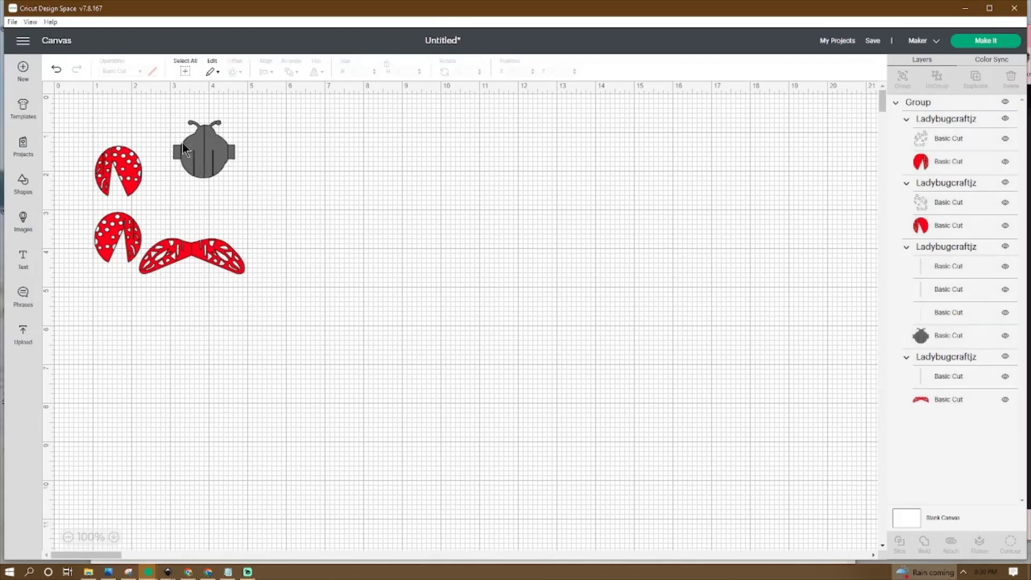
pyautogui.click(211, 159)
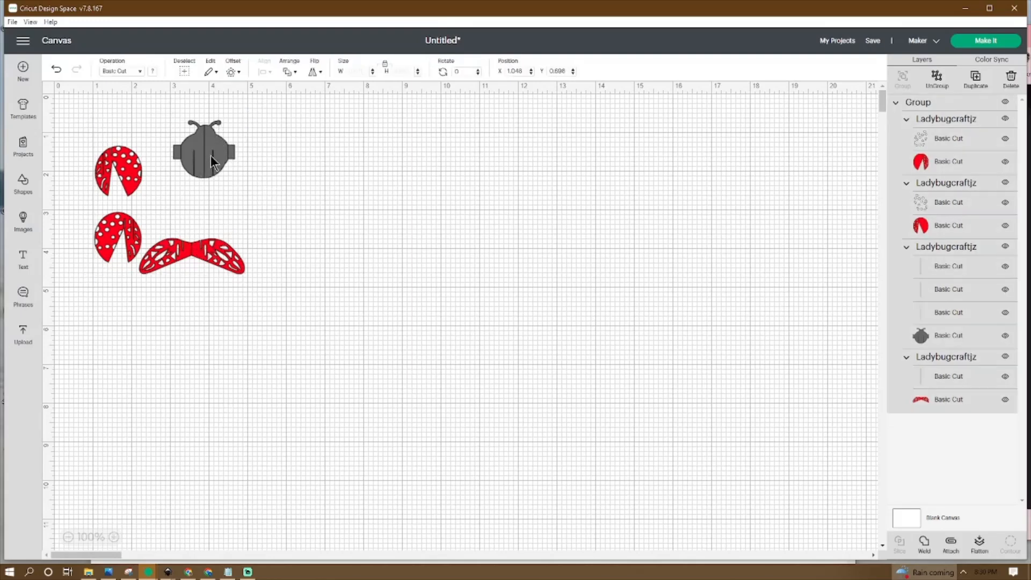
pyautogui.click(937, 75)
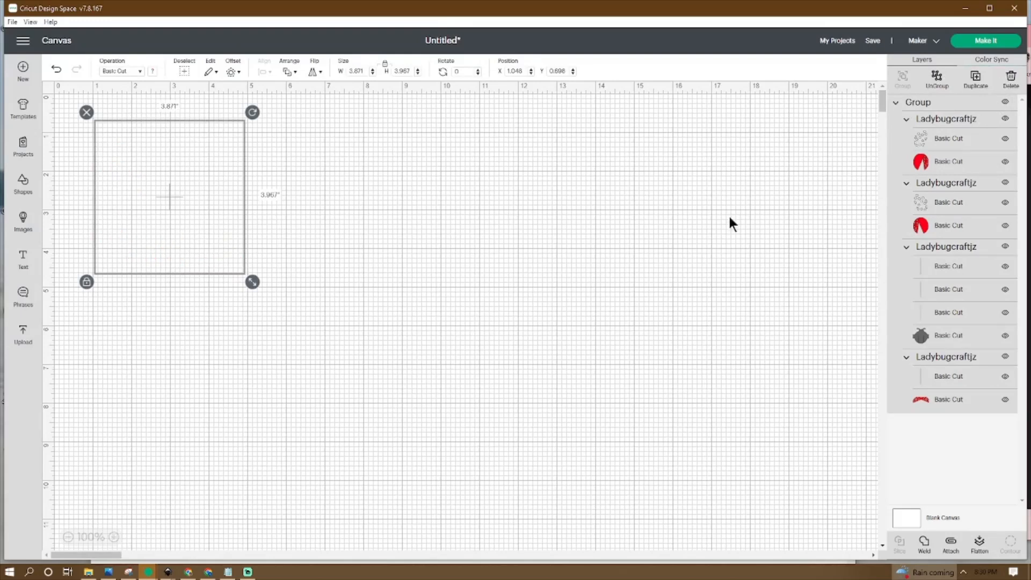
pyautogui.click(453, 231)
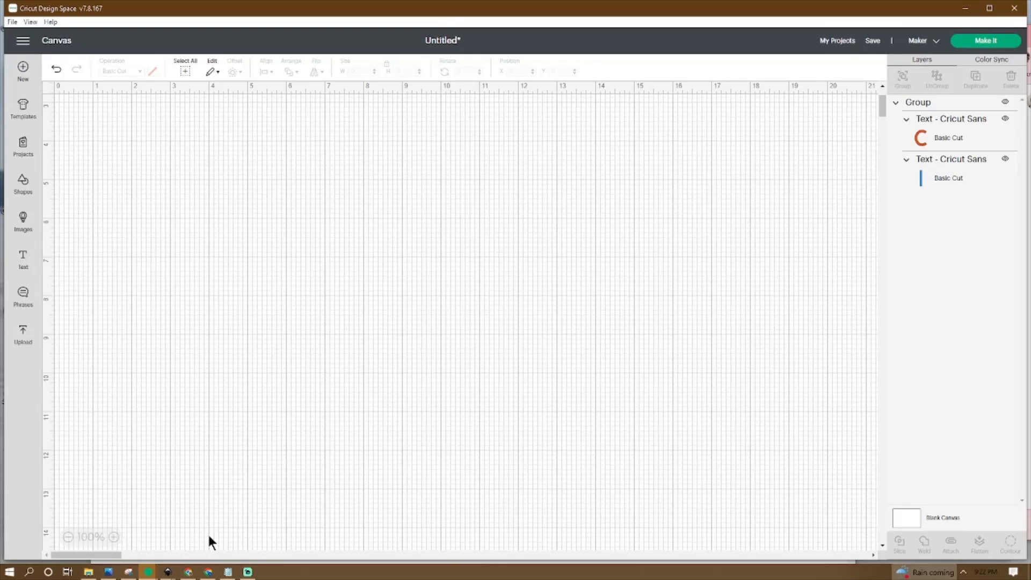
# Switch to Chrome, expand the football pop-up card video's description and open its Google Drive SVG file link
pyautogui.moveTo(190, 573)
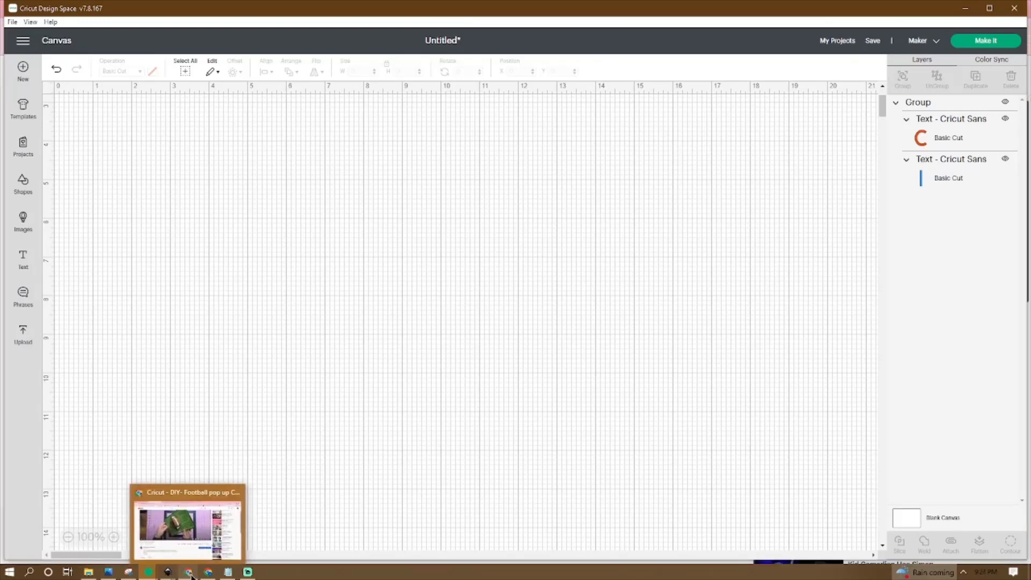
pyautogui.click(185, 520)
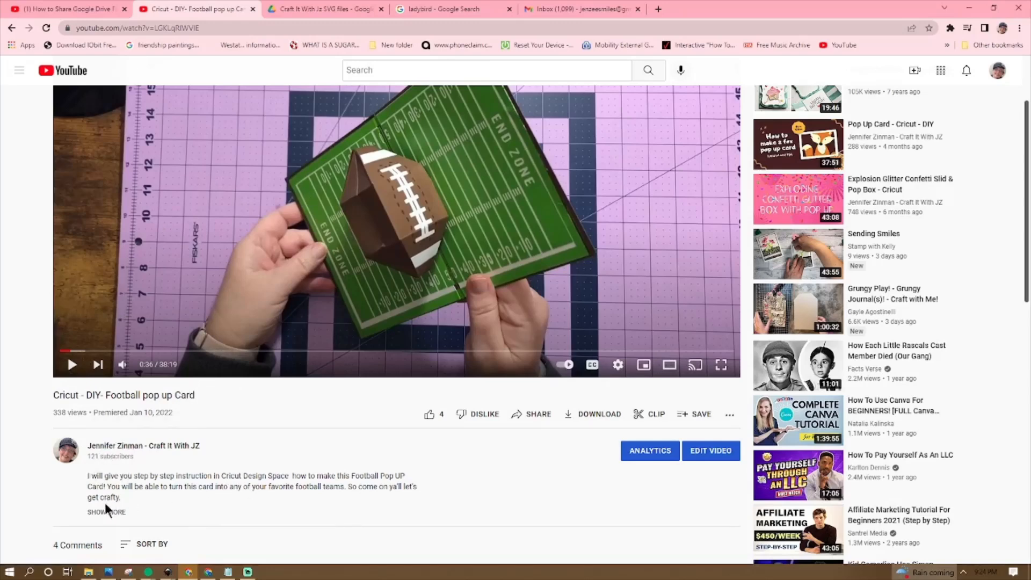
pyautogui.scroll(-1, 111, 489)
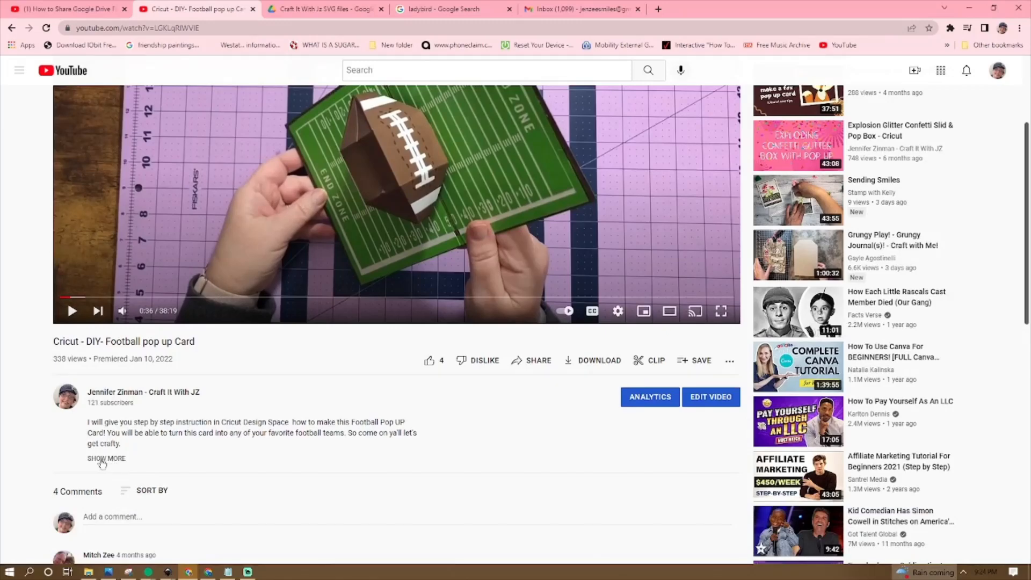
pyautogui.click(109, 459)
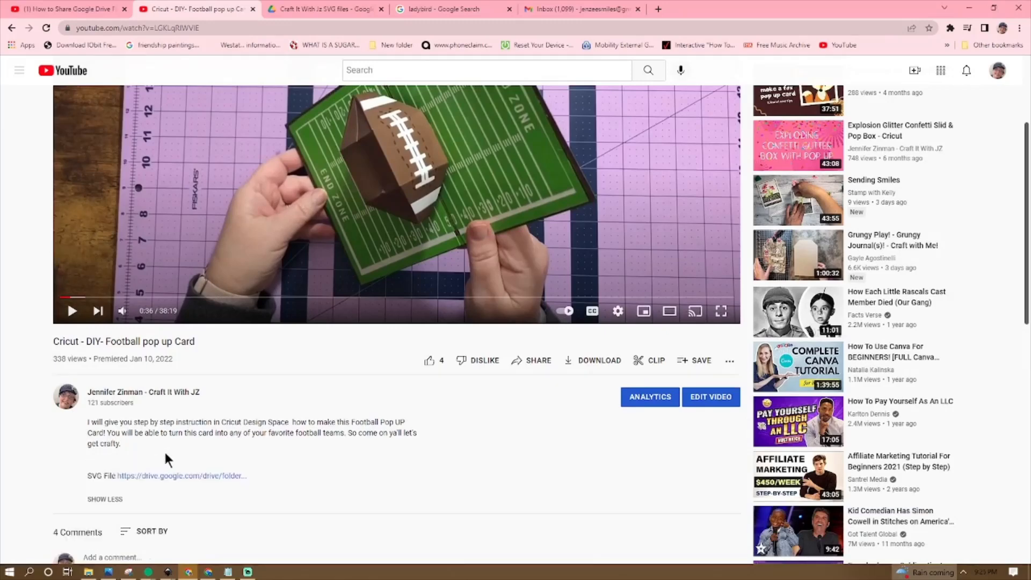
pyautogui.scroll(-1, 167, 450)
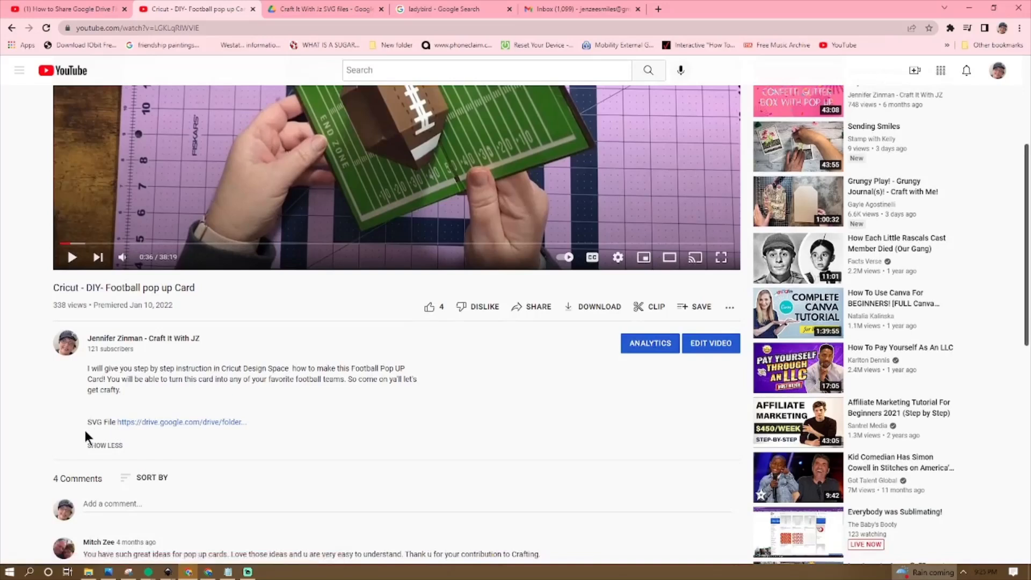
pyautogui.click(166, 421)
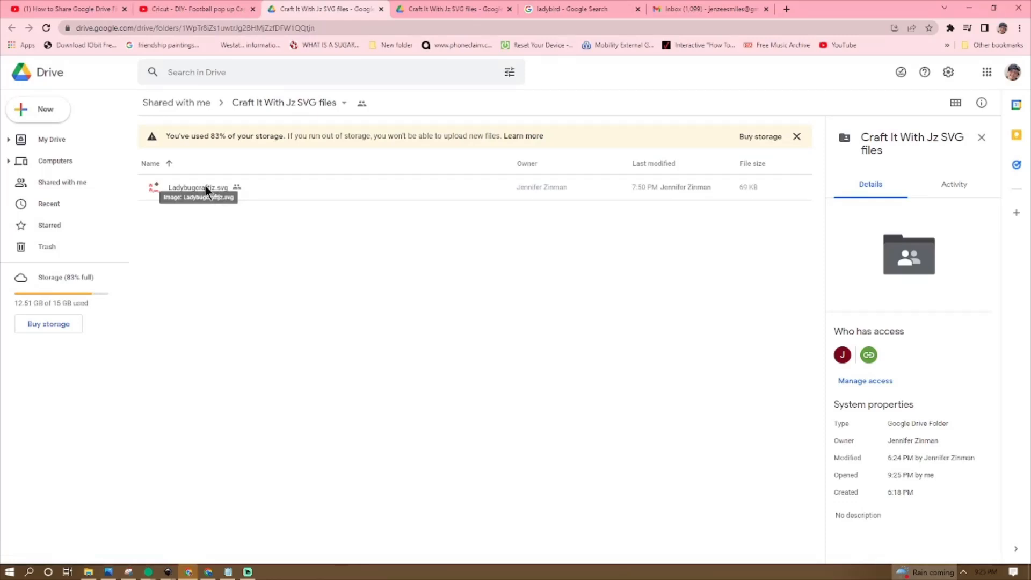
# Preview Ladybugcraftjz.svg in the shared Drive folder and download it
pyautogui.click(299, 187)
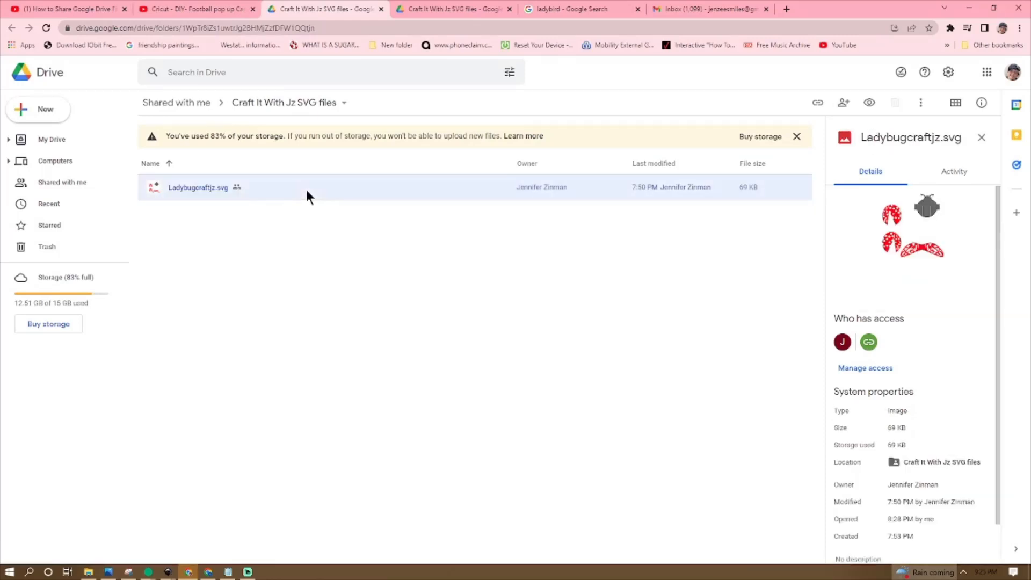
pyautogui.rightClick(212, 187)
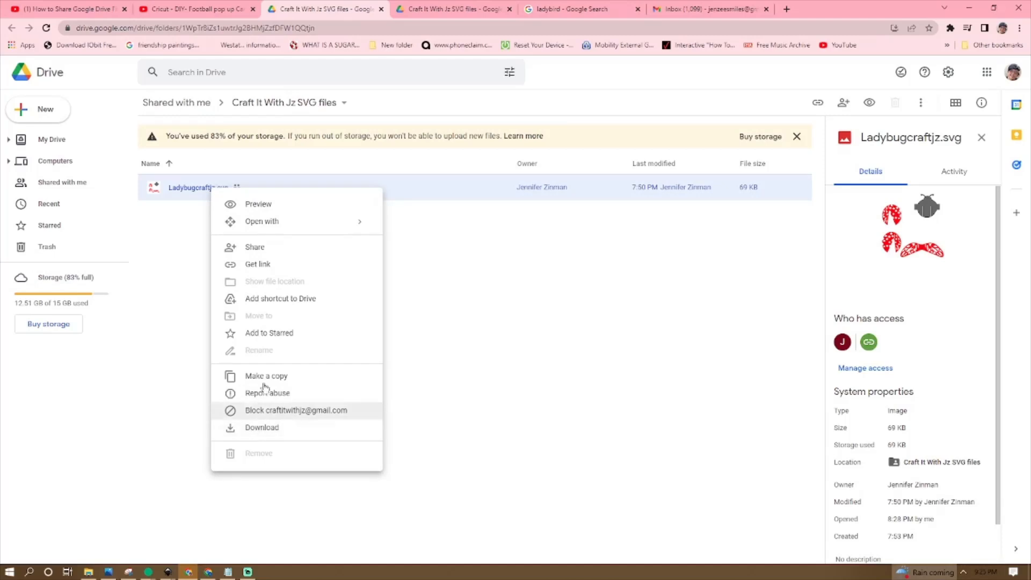
pyautogui.click(260, 206)
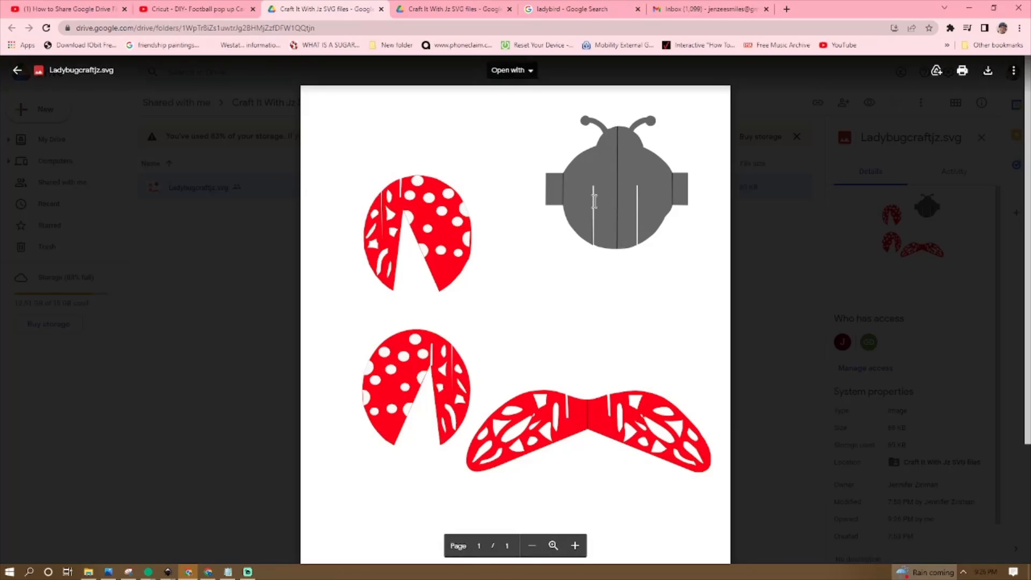
pyautogui.click(987, 72)
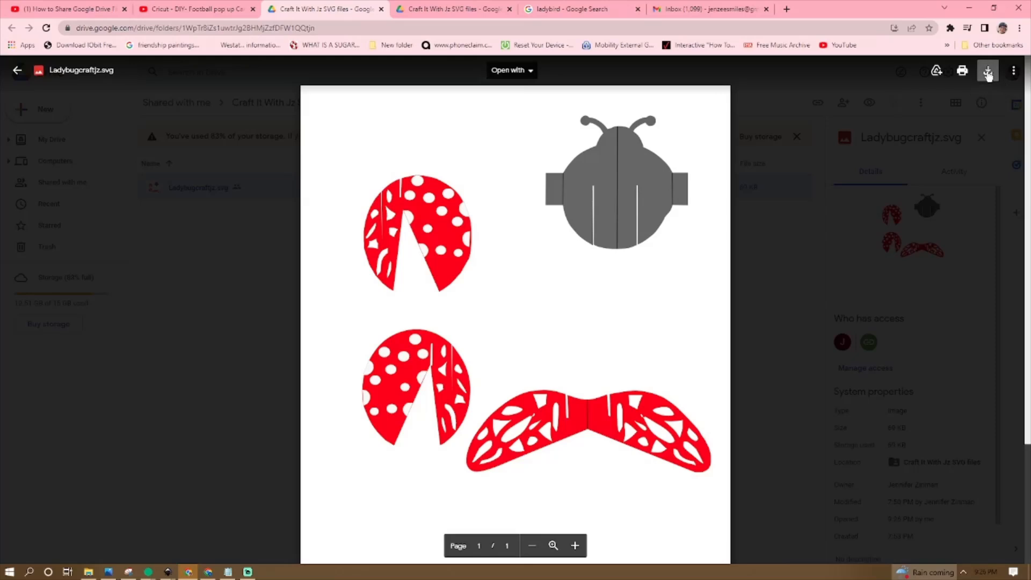
pyautogui.scroll(-2, 516, 268)
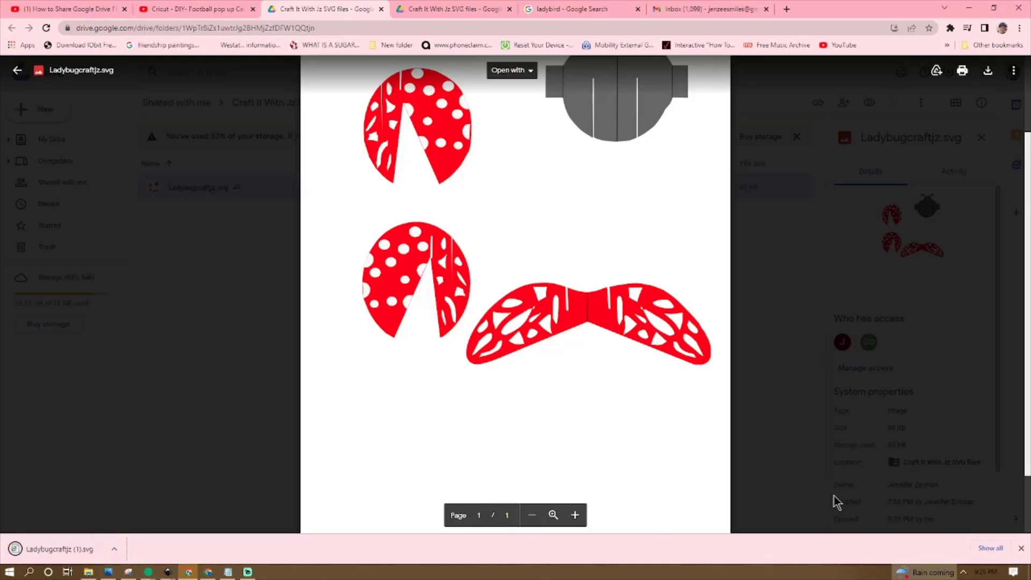
pyautogui.click(1020, 548)
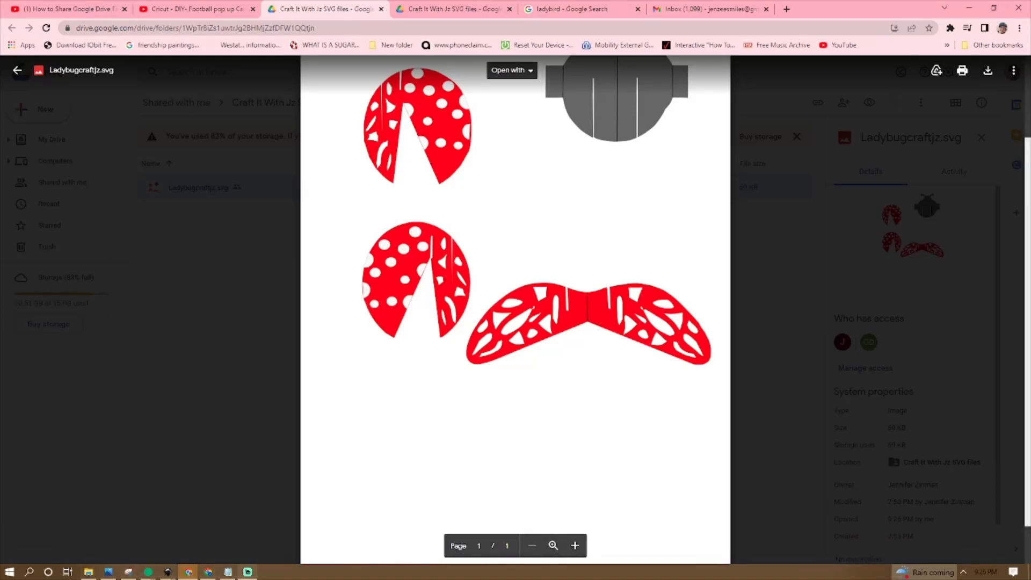
# Switch to the blank Cricut Design Space project and load the Ladybugcraftjz file from the svg files folder for image upload
pyautogui.moveTo(146, 577)
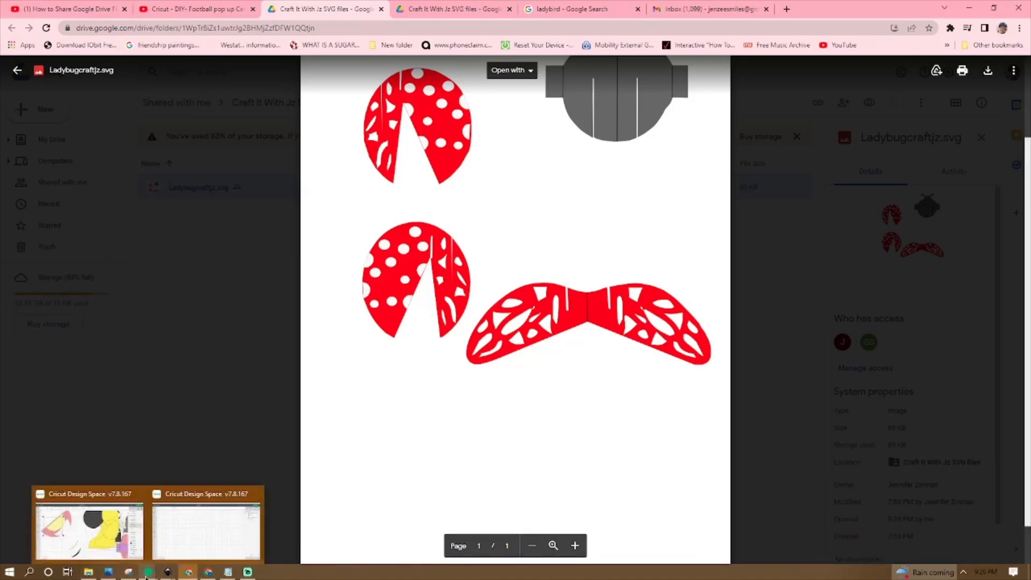
pyautogui.click(186, 540)
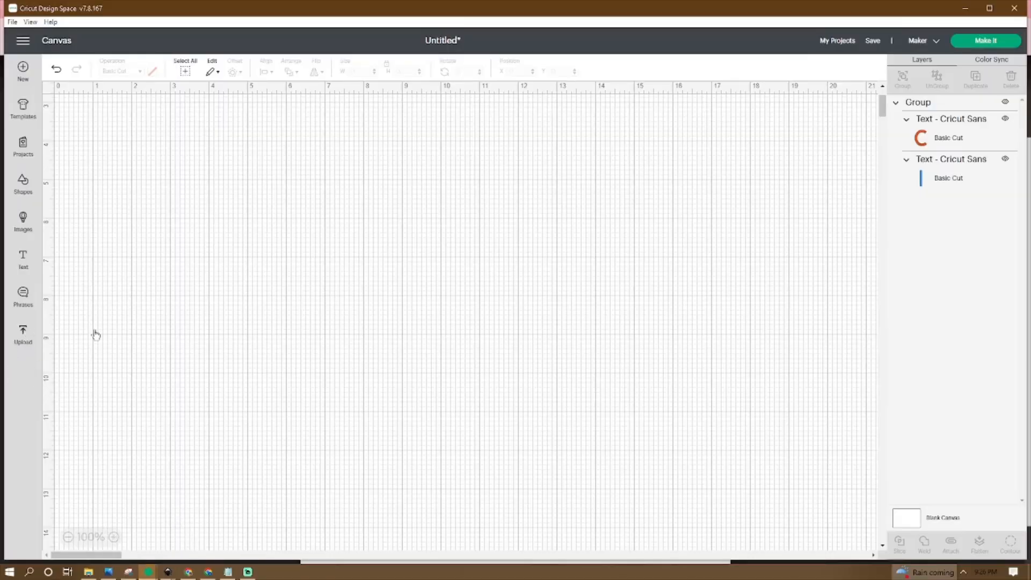
pyautogui.click(24, 344)
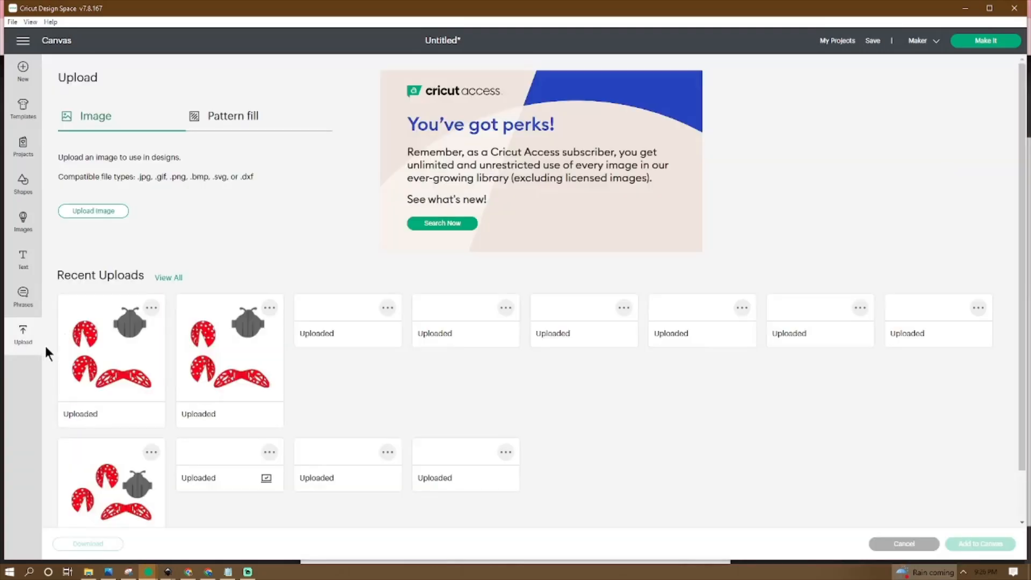
pyautogui.click(93, 212)
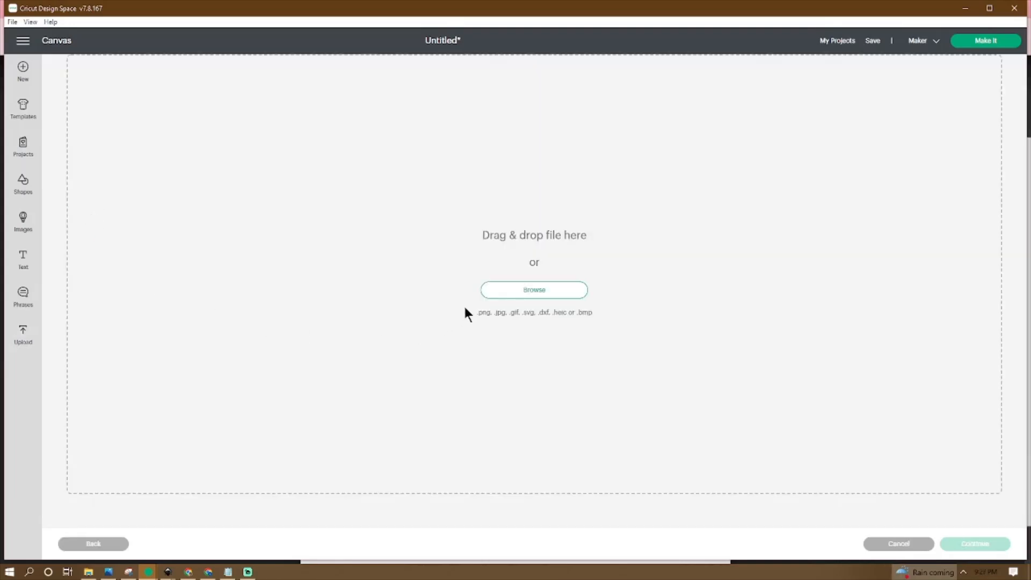
pyautogui.click(507, 289)
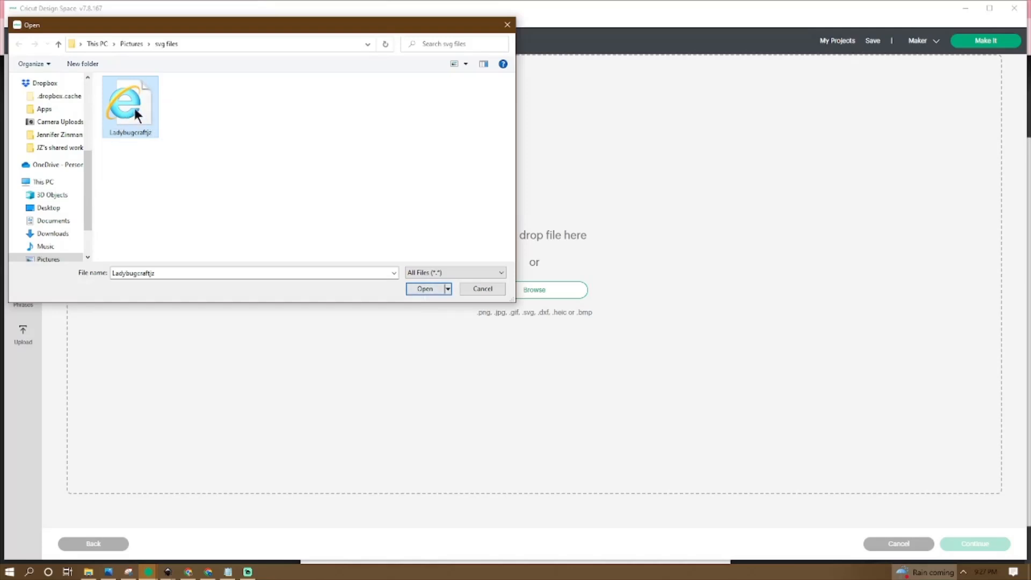
pyautogui.click(428, 289)
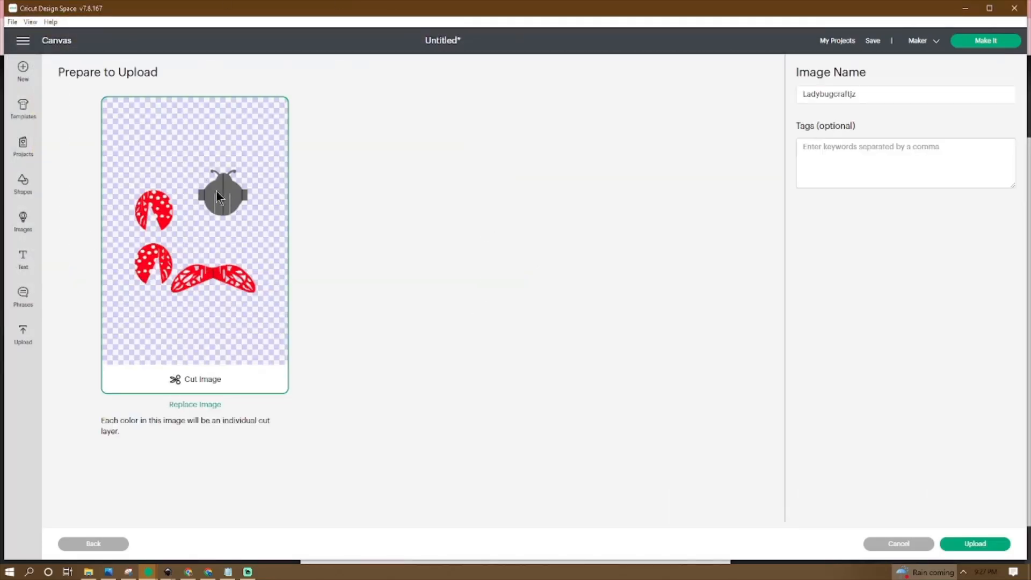
# Name the image Ladybug and upload it as a cut image
pyautogui.doubleClick(868, 96)
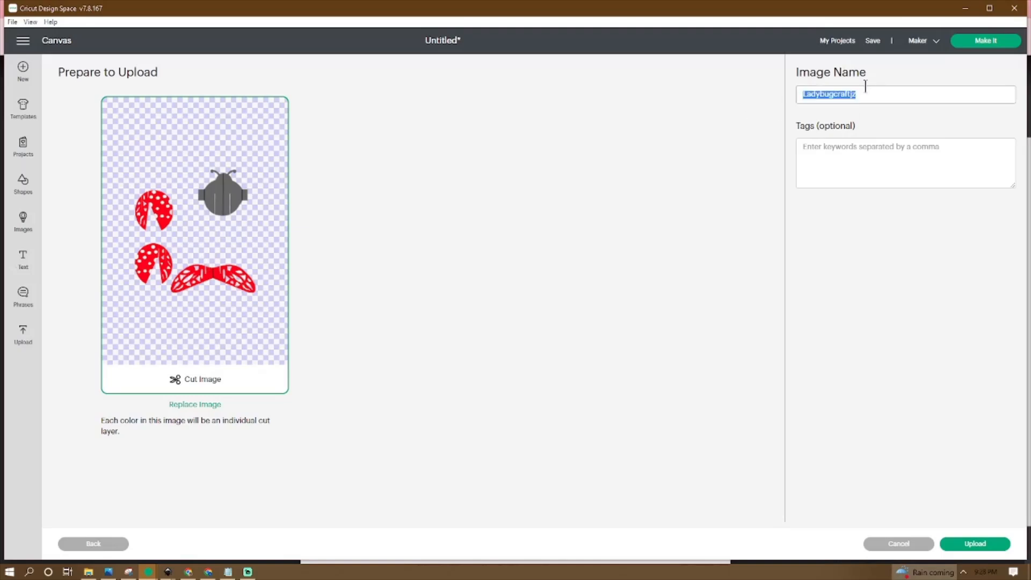
pyautogui.write('Ladybu')
pyautogui.click(975, 544)
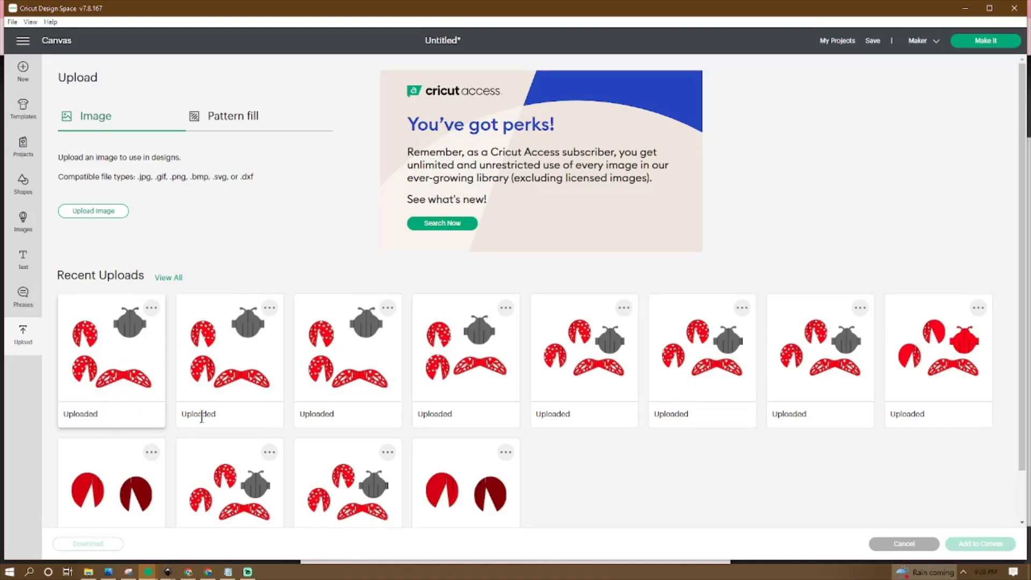
# Add the newly uploaded ladybug image to the canvas and ungroup it into its four pieces
pyautogui.click(118, 348)
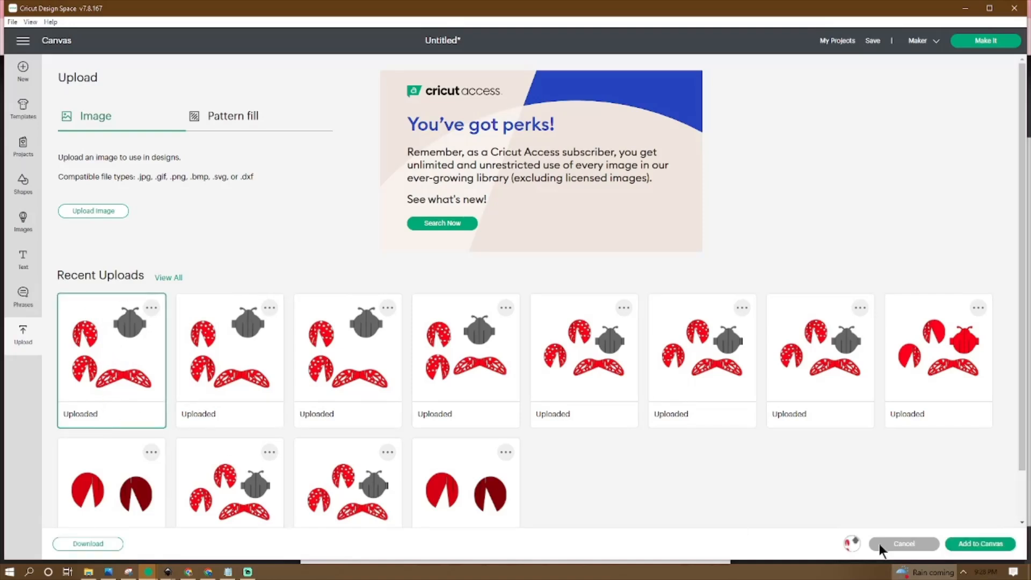
pyautogui.click(983, 544)
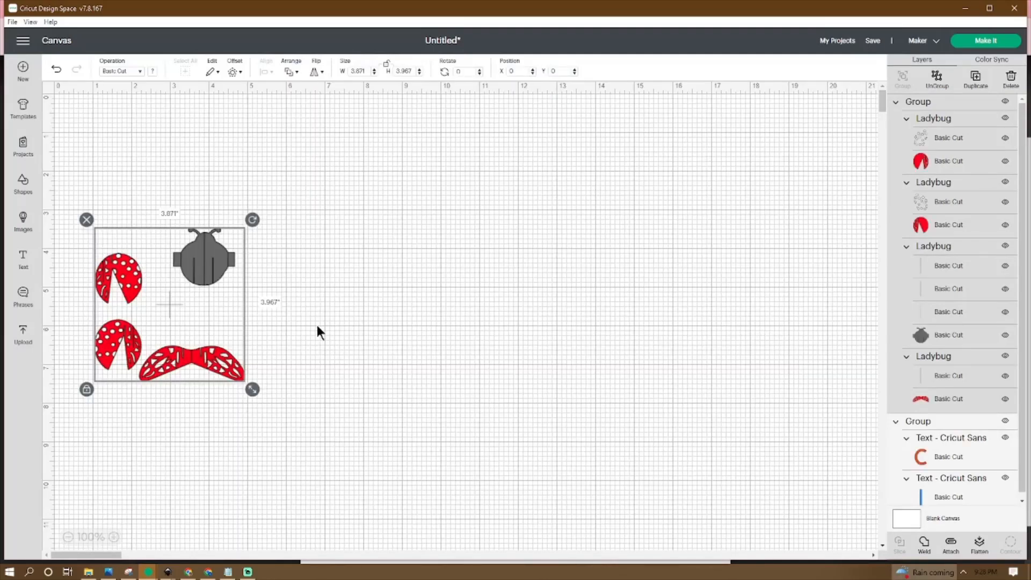
pyautogui.click(941, 79)
pyautogui.click(294, 279)
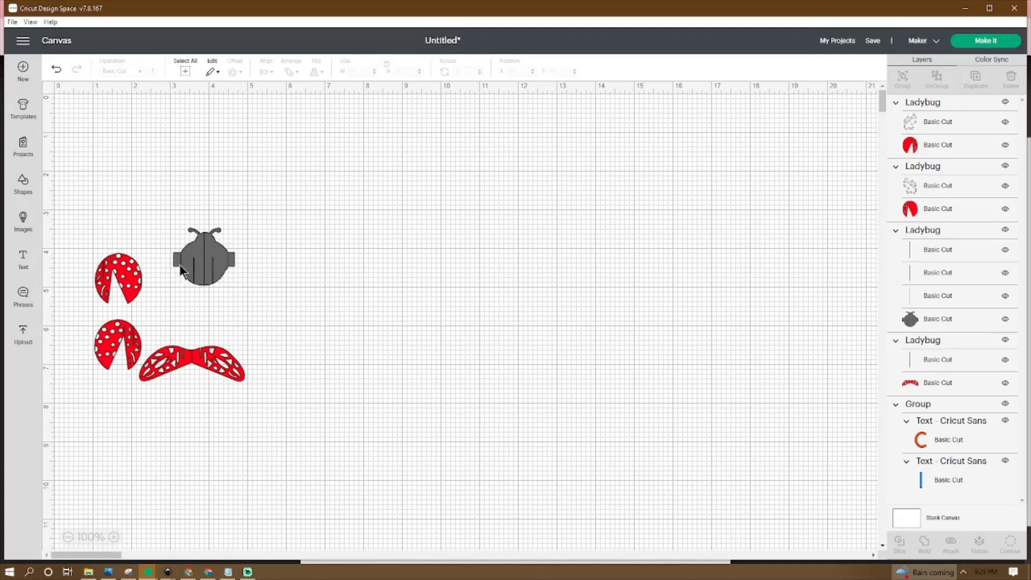
# Ungroup the gray ladybug body so that its lines become separate layers
pyautogui.click(113, 536)
pyautogui.click(114, 537)
pyautogui.click(114, 537)
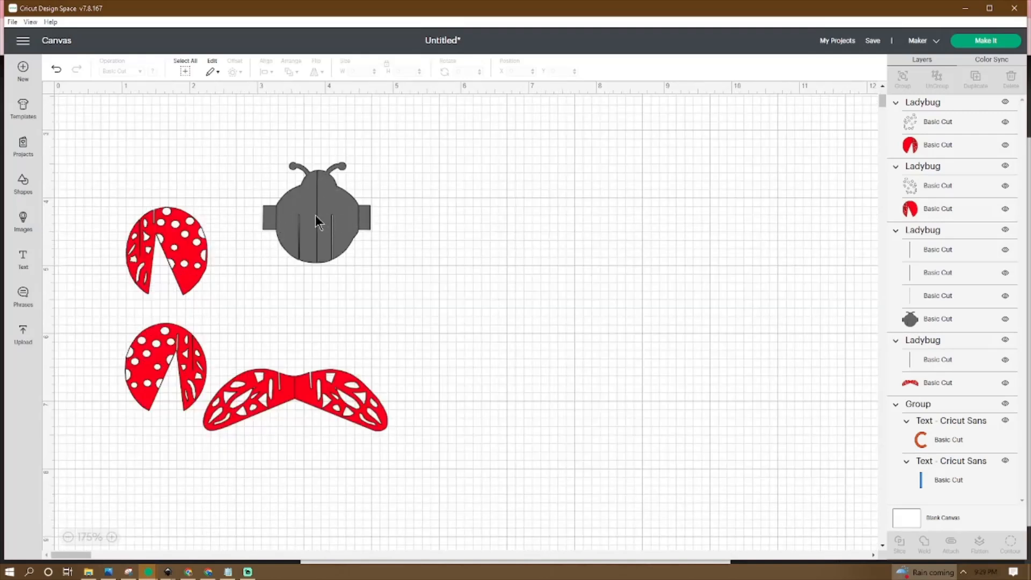
pyautogui.moveTo(254, 158); pyautogui.dragTo(393, 220)
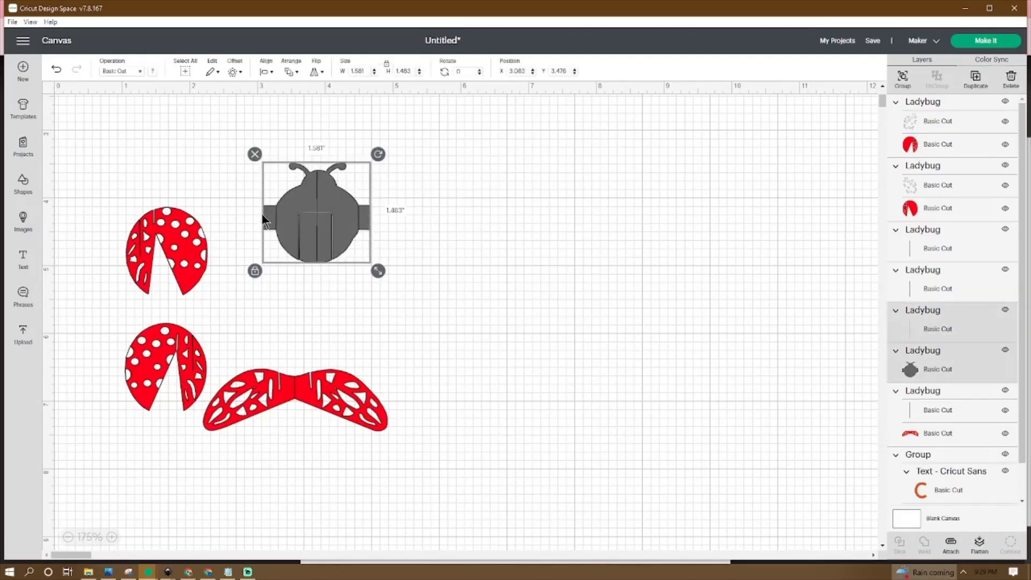
pyautogui.click(499, 195)
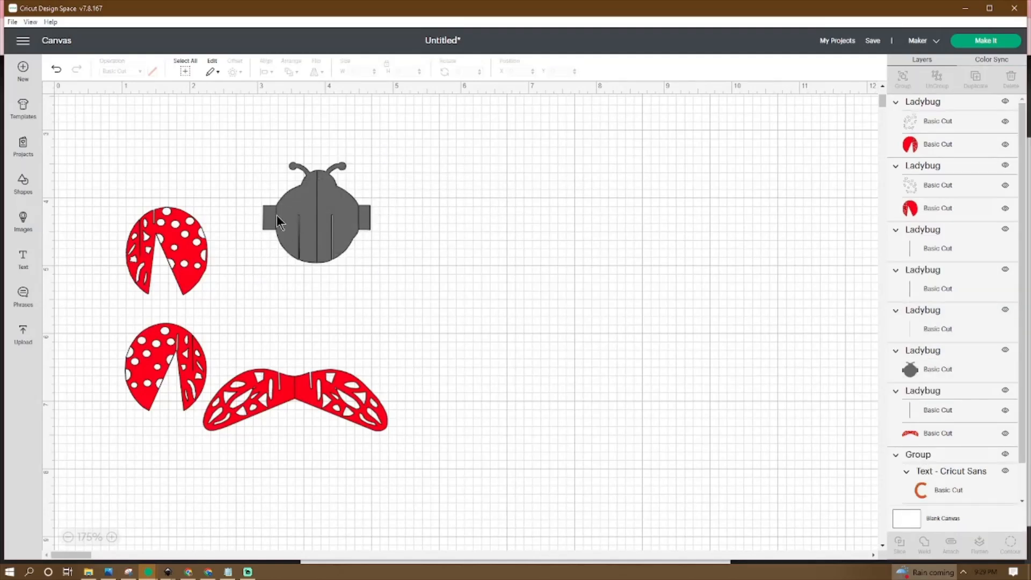
# Change the center line and both tab fold lines of the gray ladybug body to Score and attach them to the body
pyautogui.click(277, 218)
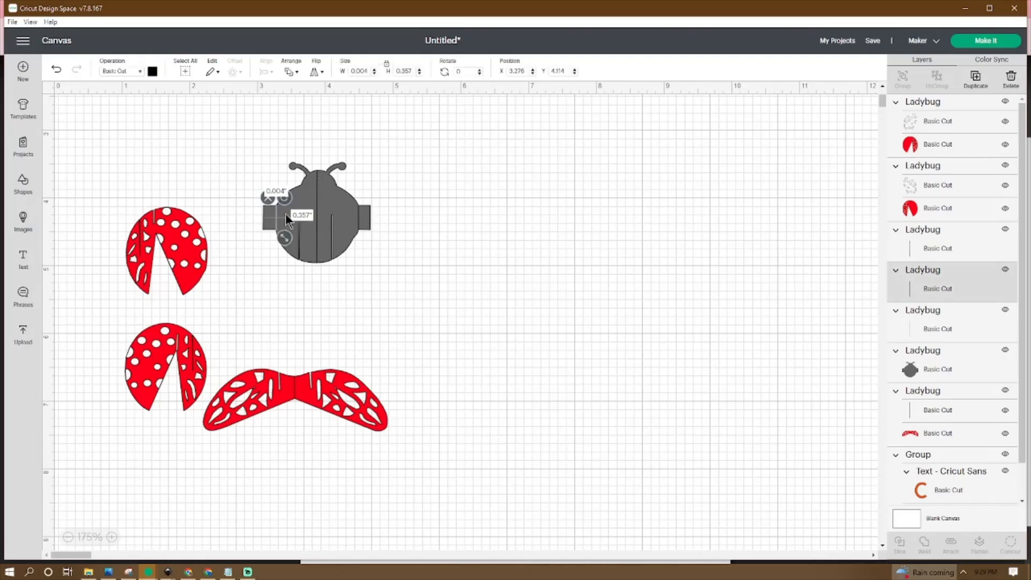
pyautogui.keyDown('shift'); pyautogui.click(332, 215); pyautogui.keyUp('shift')
pyautogui.keyDown('shift'); pyautogui.click(359, 224); pyautogui.keyUp('shift')
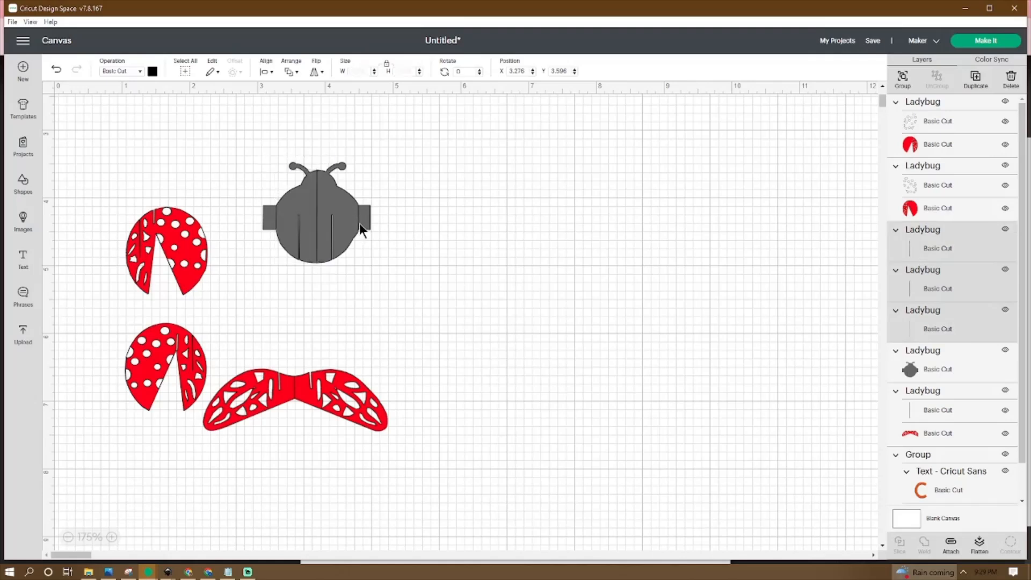
pyautogui.click(116, 70)
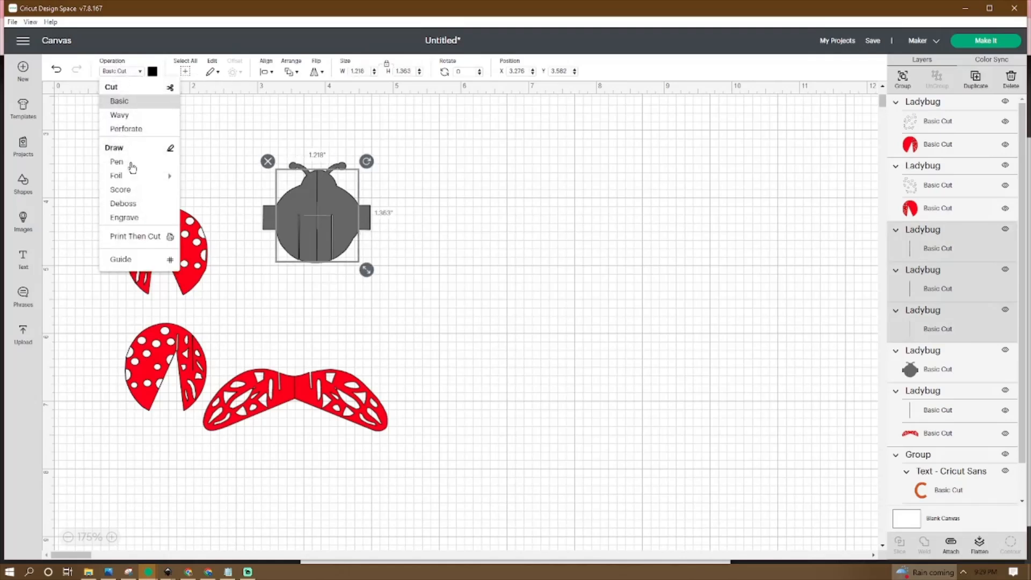
pyautogui.click(121, 190)
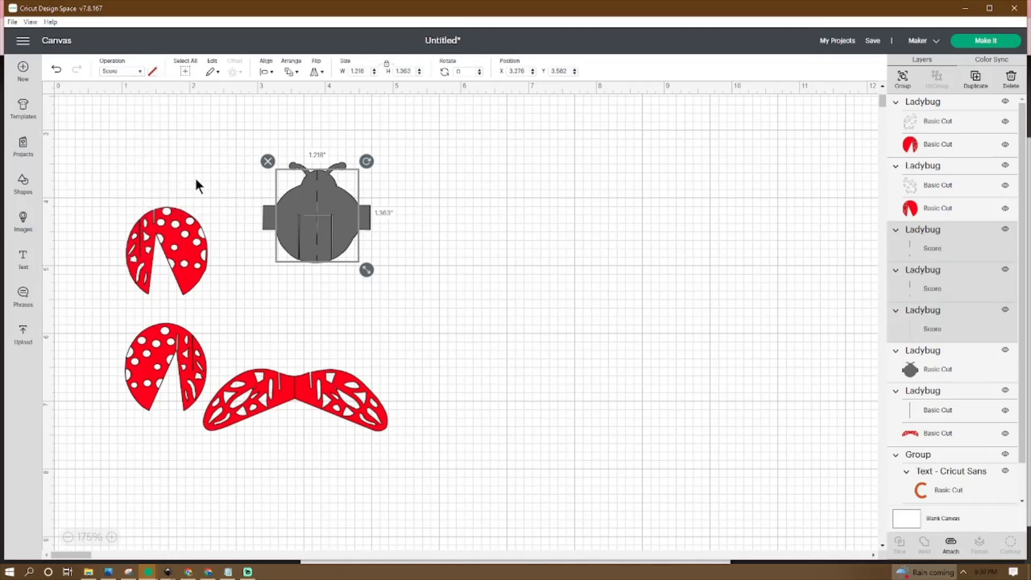
pyautogui.click(214, 168)
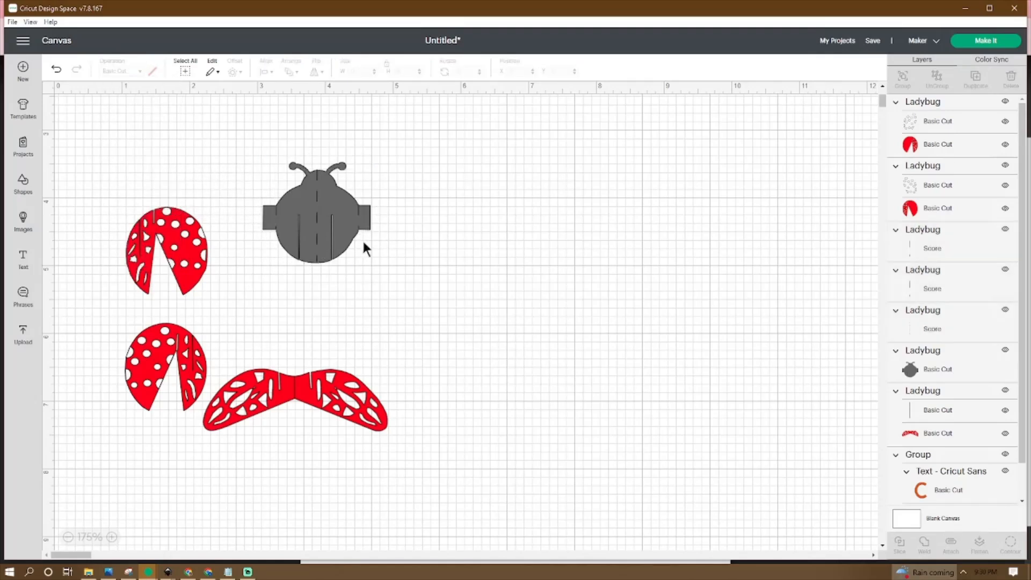
pyautogui.moveTo(385, 140); pyautogui.dragTo(248, 266)
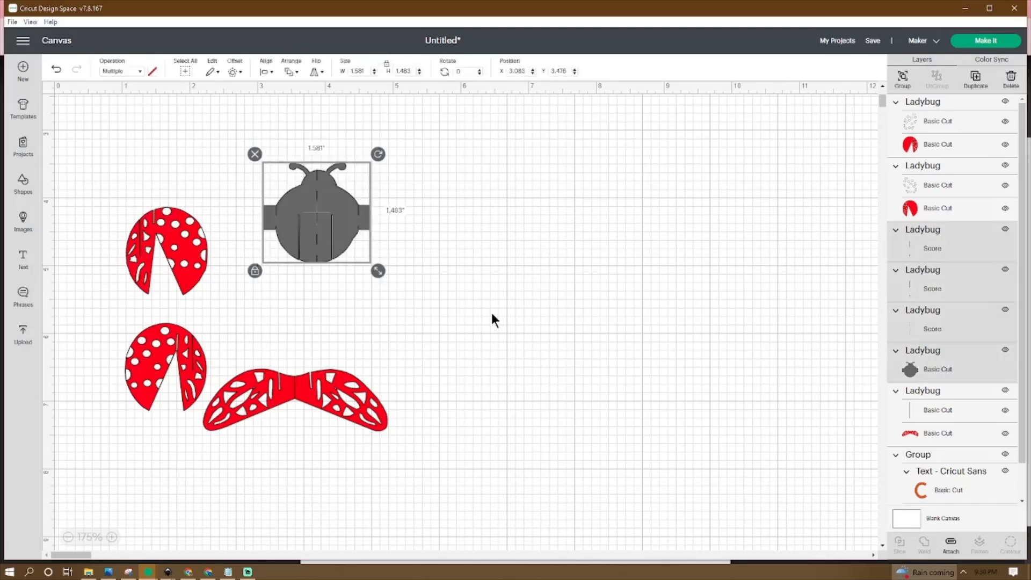
pyautogui.click(951, 543)
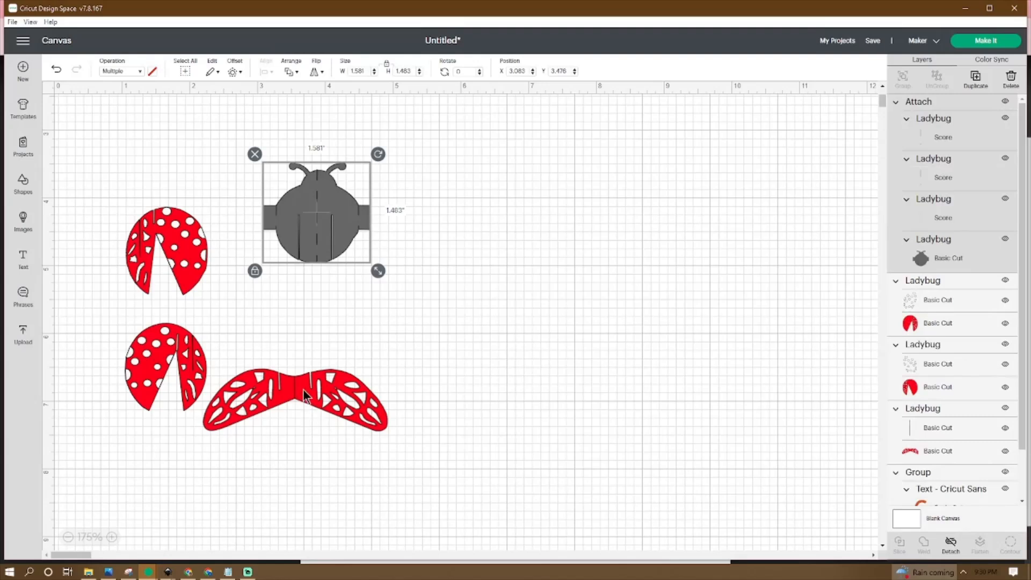
# Move the red spread-wings piece clear of the wing covers and change its center line to Score
pyautogui.moveTo(303, 396); pyautogui.dragTo(333, 371)
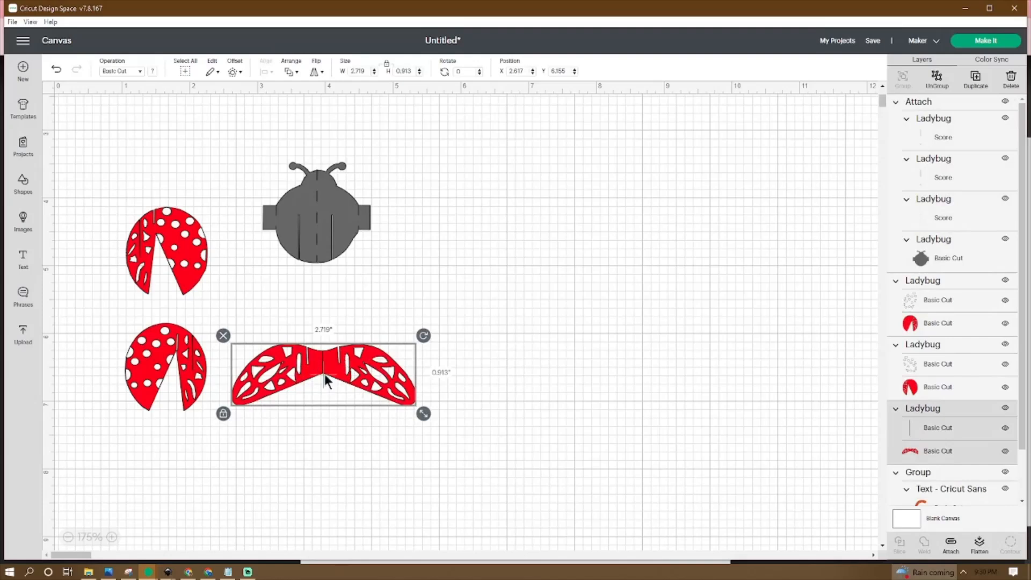
pyautogui.moveTo(375, 368); pyautogui.dragTo(392, 364)
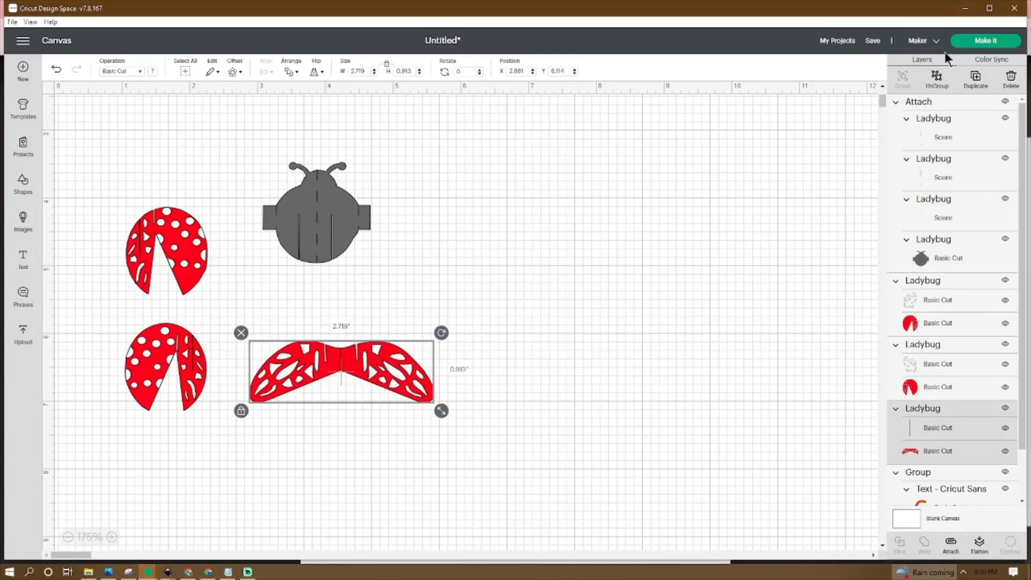
pyautogui.click(933, 427)
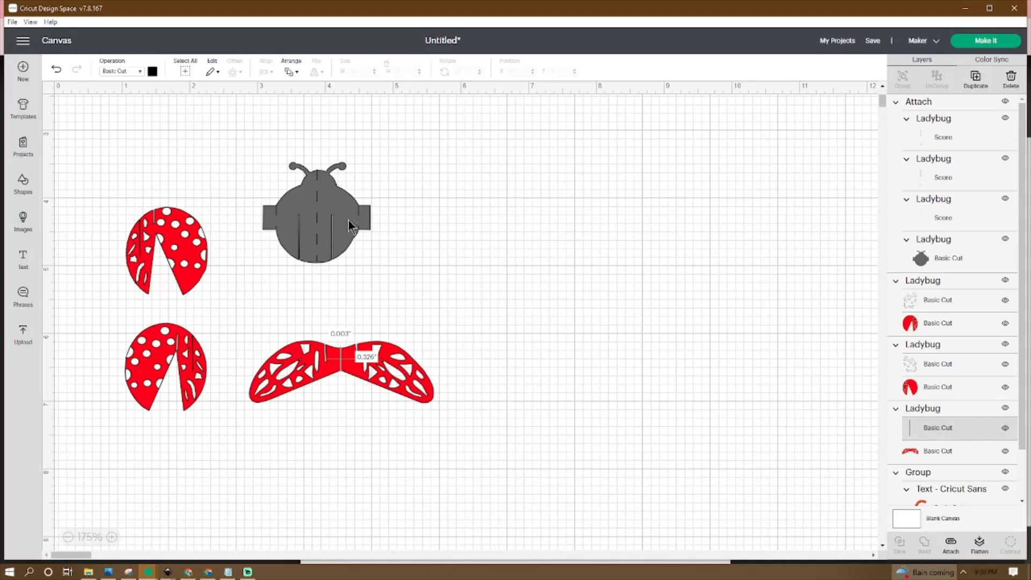
pyautogui.click(118, 71)
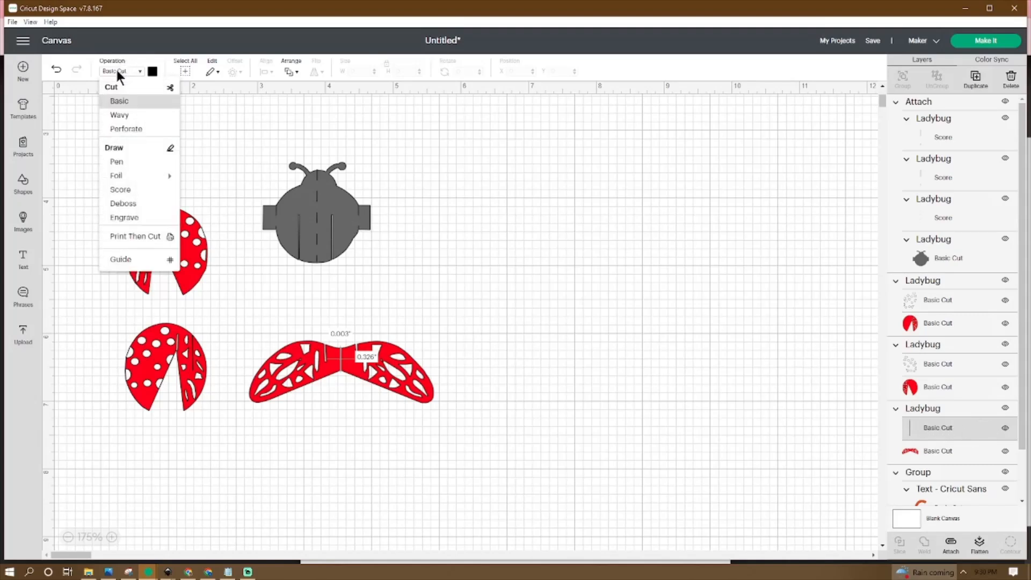
pyautogui.click(122, 189)
pyautogui.moveTo(356, 380)
pyautogui.mouseDown()
pyautogui.moveTo(370, 369)
pyautogui.moveTo(361, 380)
pyautogui.mouseUp()
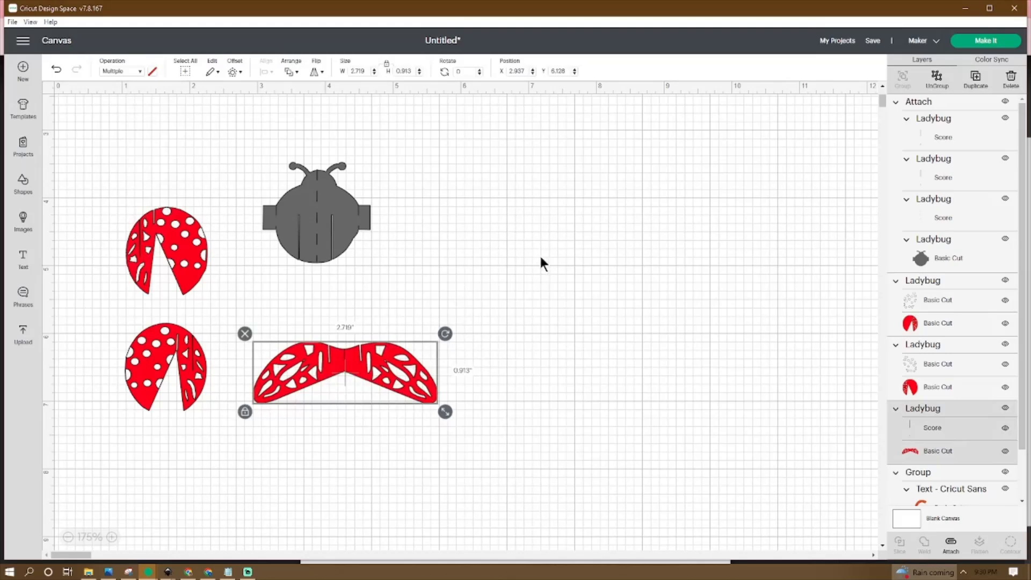
# Align all four ladybug pieces by their centers so they stack on one another
pyautogui.moveTo(161, 231); pyautogui.dragTo(252, 203)
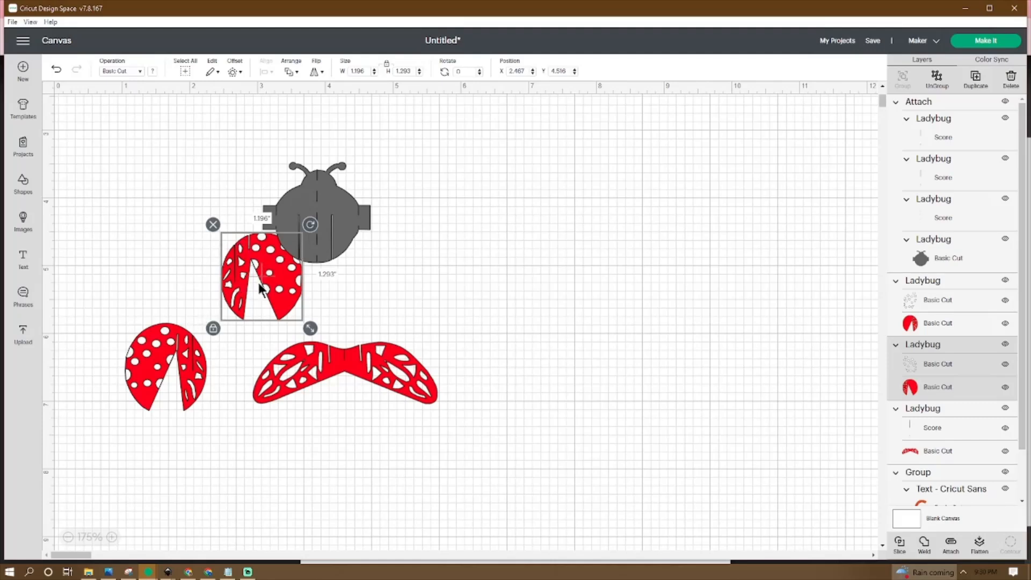
pyautogui.moveTo(112, 138); pyautogui.dragTo(499, 468)
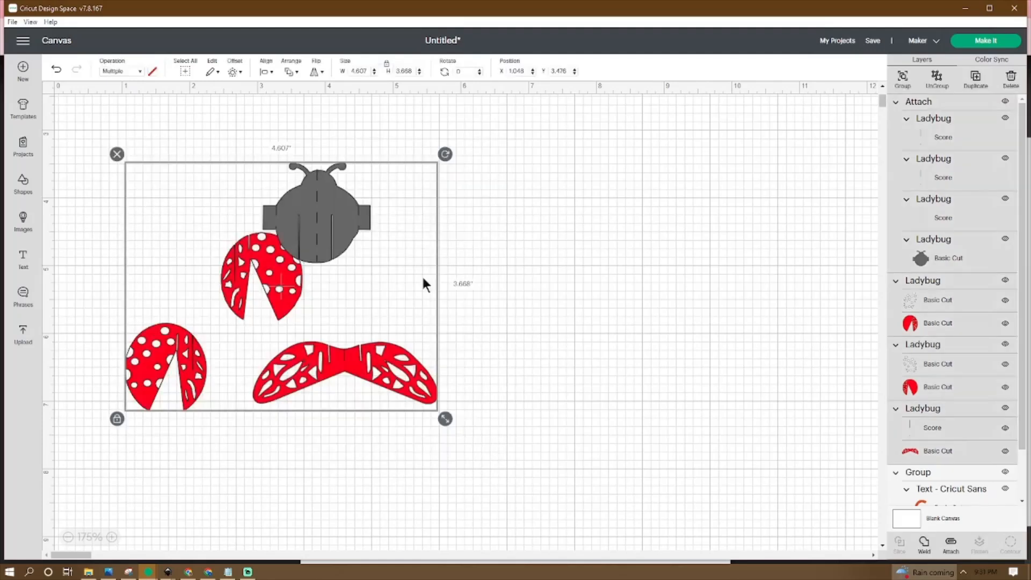
pyautogui.click(272, 68)
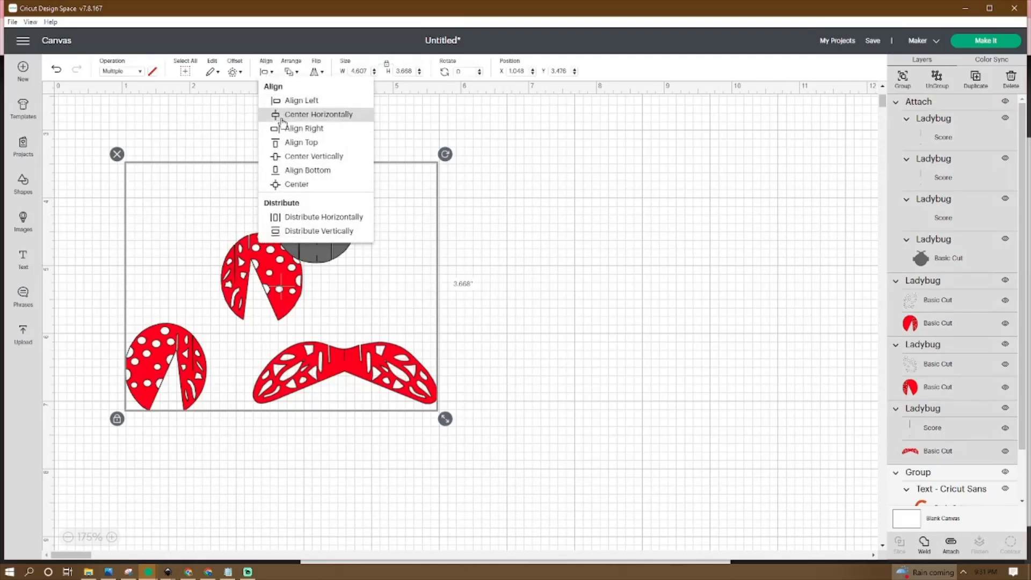
pyautogui.click(290, 184)
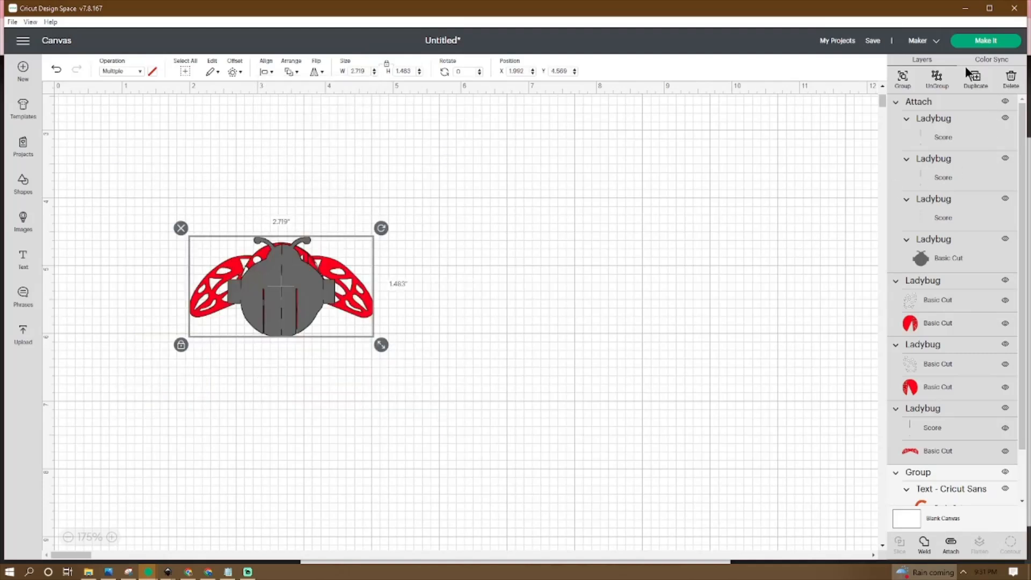
# Group the stacked ladybug pieces and set the group's width to 6.659 inches
pyautogui.click(902, 79)
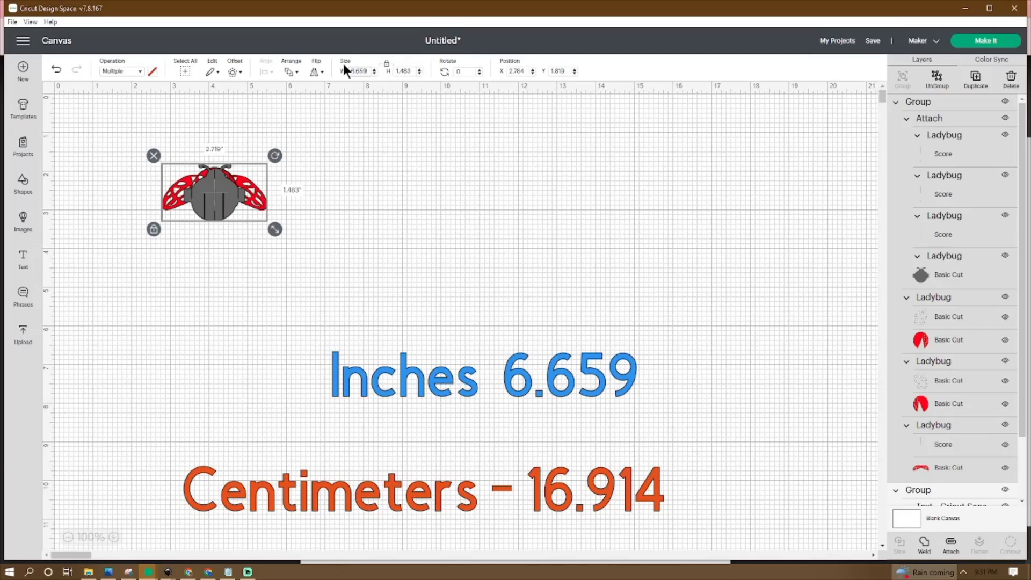
pyautogui.press('Return')
pyautogui.click(549, 144)
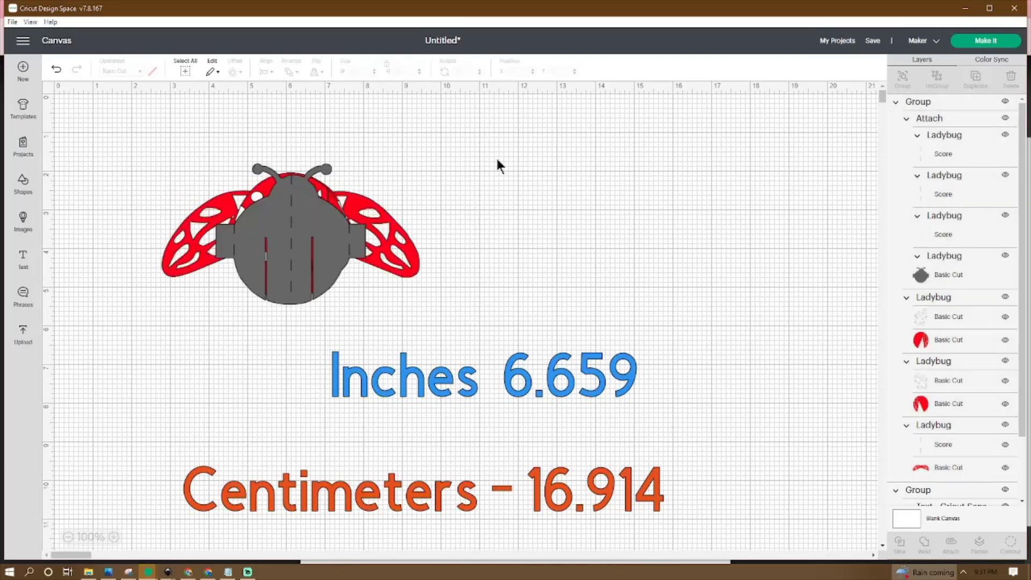
# Ungroup the resized ladybug and spread the body, the wings and both dotted wing covers apart on the canvas
pyautogui.click(340, 217)
pyautogui.click(936, 75)
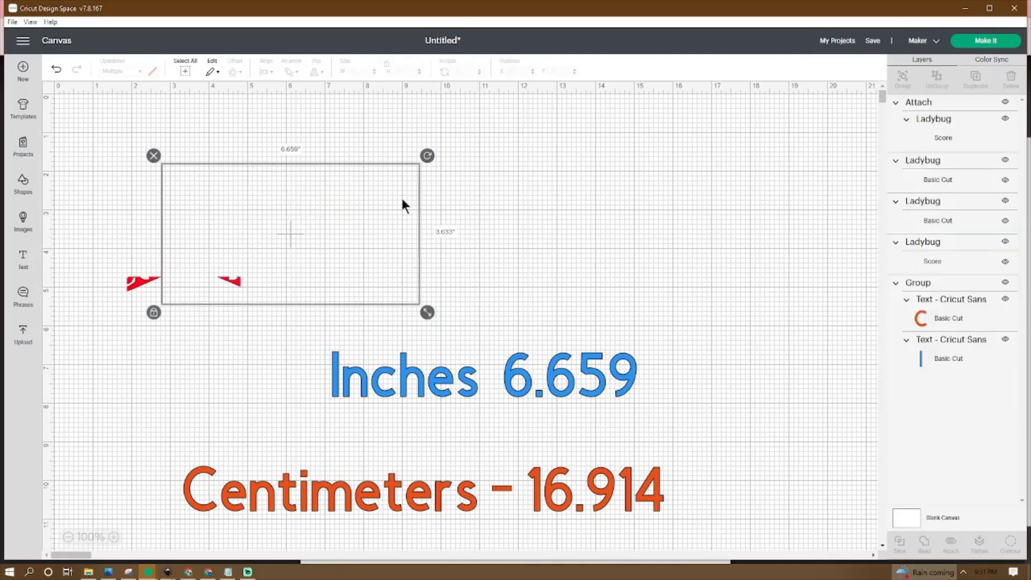
pyautogui.click(426, 203)
pyautogui.moveTo(339, 237); pyautogui.dragTo(569, 213)
pyautogui.moveTo(322, 220); pyautogui.dragTo(217, 304)
pyautogui.moveTo(312, 196); pyautogui.dragTo(383, 133)
pyautogui.moveTo(243, 201); pyautogui.dragTo(134, 133)
pyautogui.click(373, 168)
pyautogui.moveTo(373, 168); pyautogui.dragTo(379, 229)
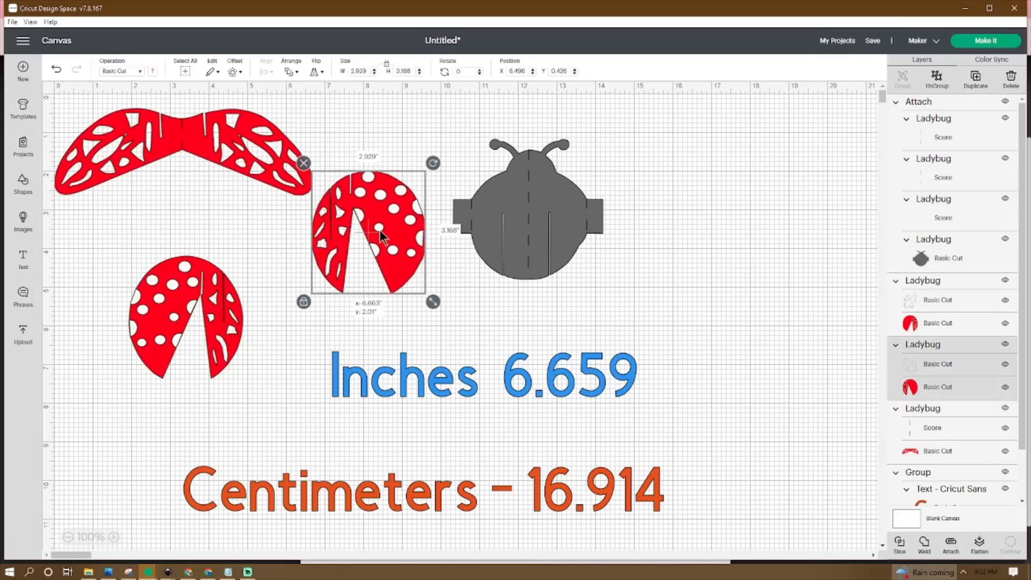
pyautogui.moveTo(510, 230); pyautogui.dragTo(538, 223)
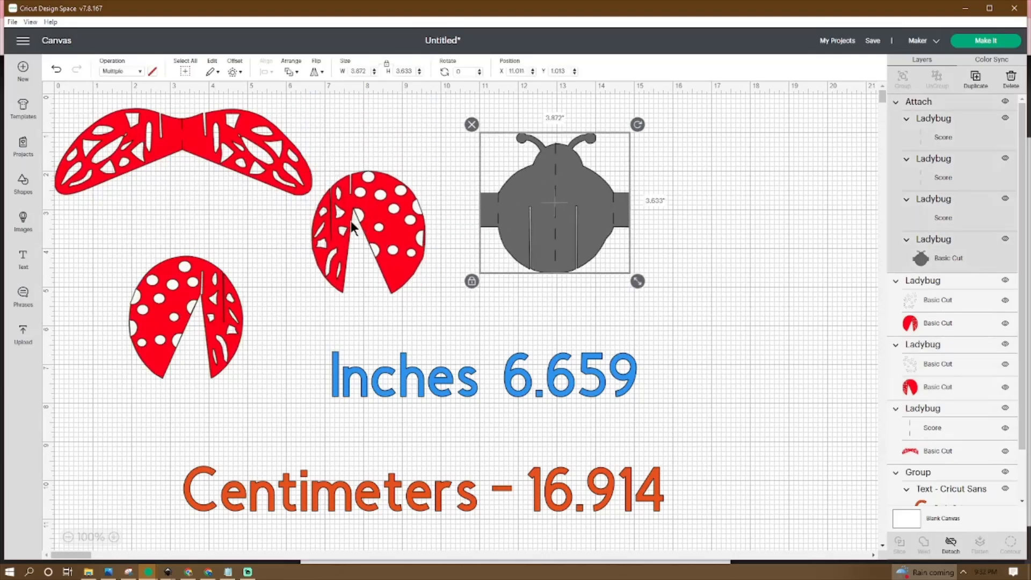
pyautogui.moveTo(354, 224); pyautogui.dragTo(363, 217)
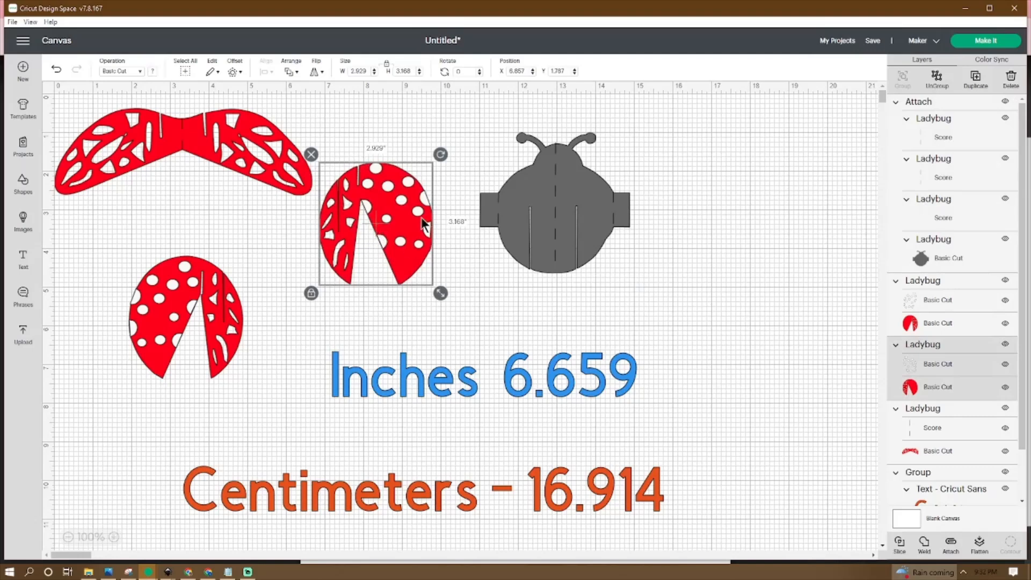
# Ungroup the dotted wing cover nearest the gray body and move its separated piece
pyautogui.click(475, 277)
pyautogui.click(389, 208)
pyautogui.click(936, 80)
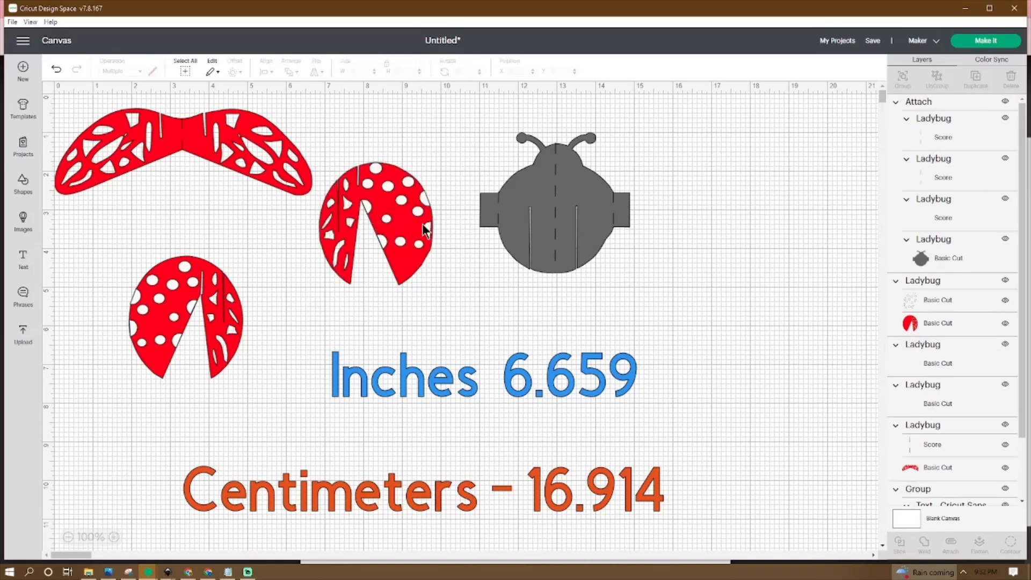
pyautogui.moveTo(431, 240); pyautogui.dragTo(408, 212)
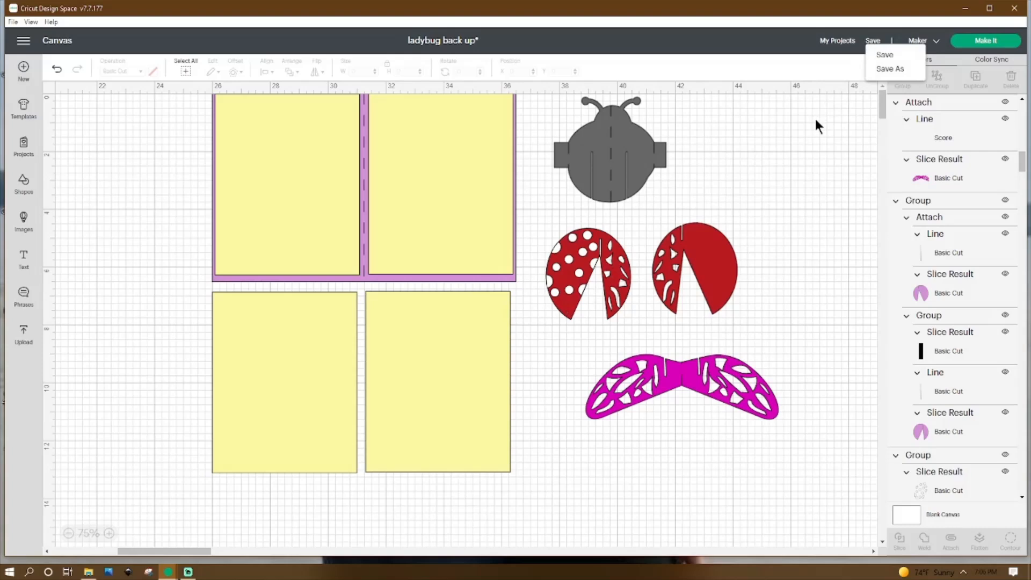
pyautogui.click(815, 119)
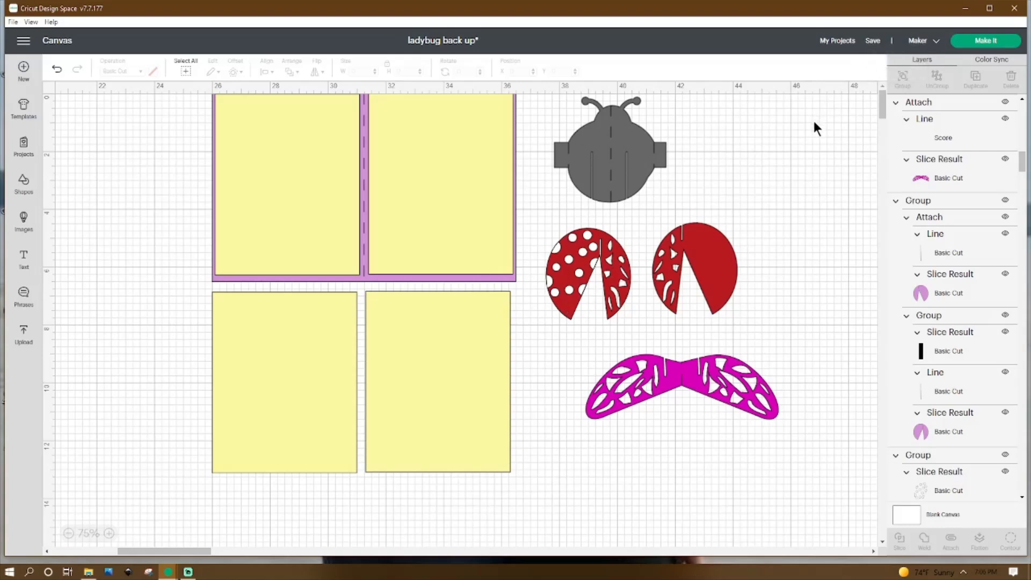